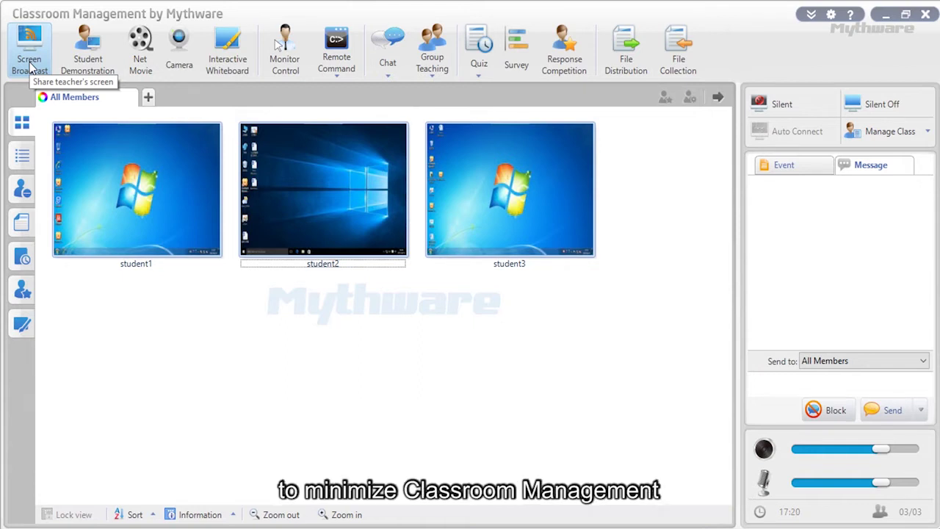
# Broadcast the Activity One slide show, circle 'pencil box' with the red screen pen, then clear it
pyautogui.click(29, 65)
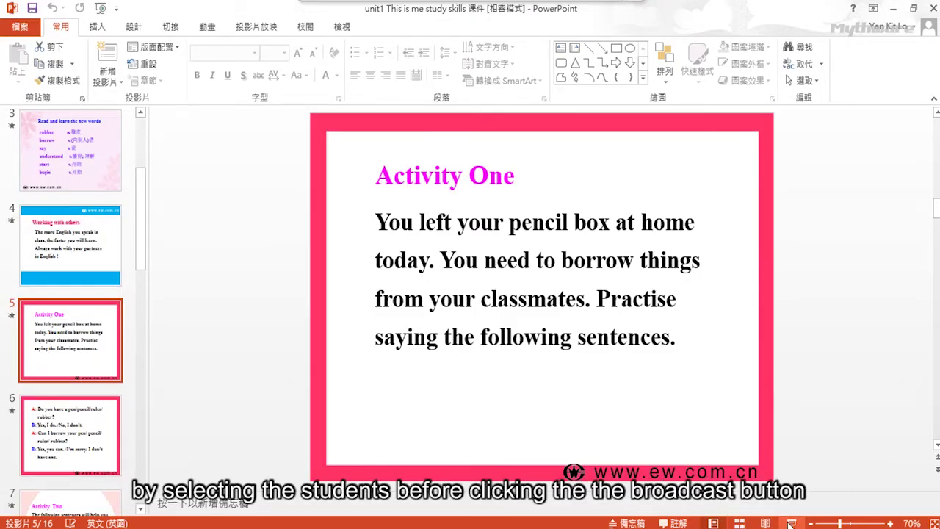
pyautogui.click(792, 523)
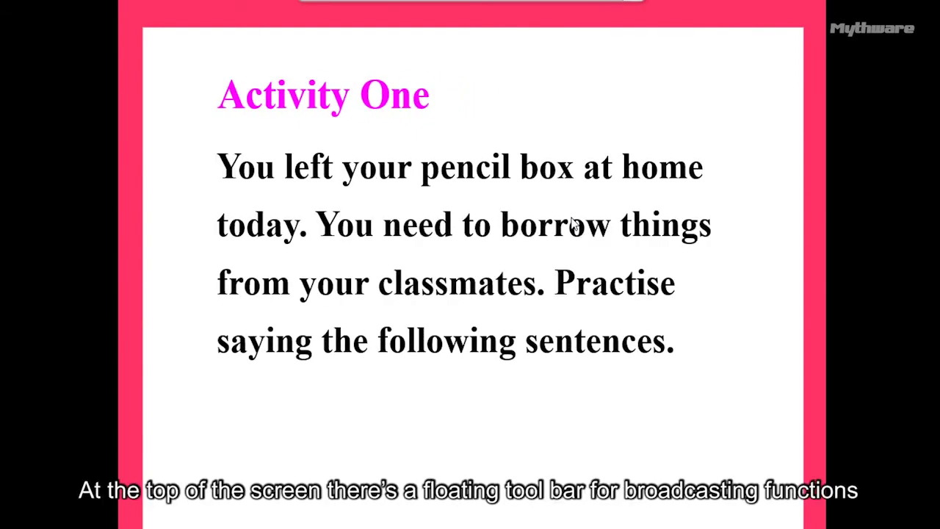
pyautogui.moveTo(450, 22)
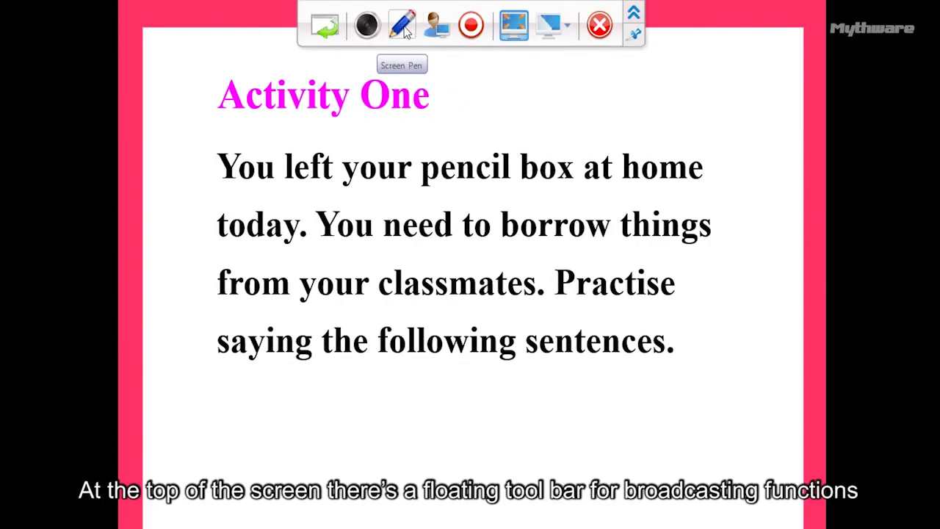
pyautogui.click(404, 26)
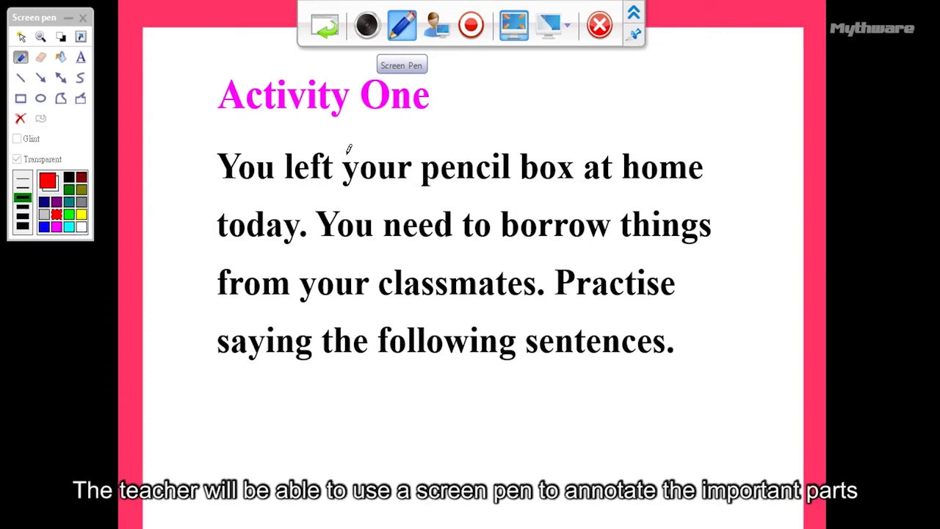
pyautogui.moveTo(421, 180)
pyautogui.mouseDown()
pyautogui.moveTo(582, 168)
pyautogui.moveTo(423, 146)
pyautogui.moveTo(451, 183)
pyautogui.mouseUp()
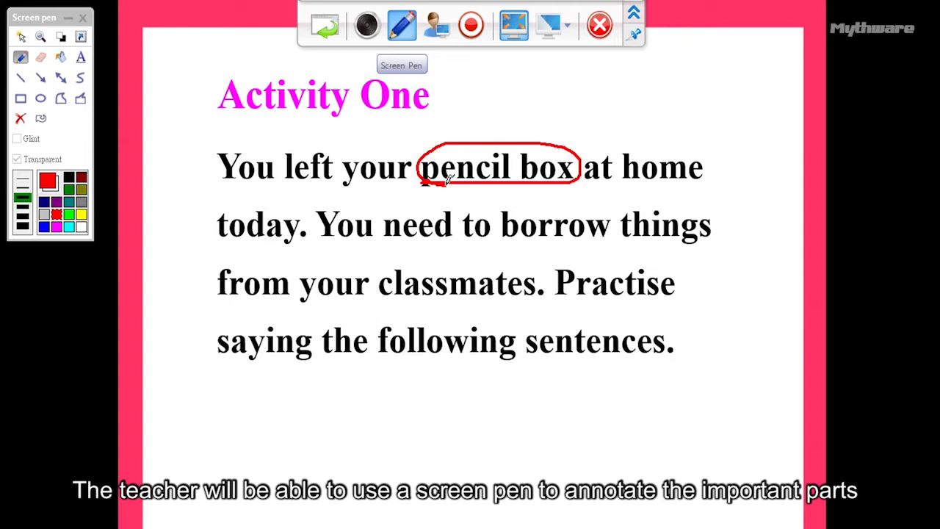
pyautogui.click(402, 24)
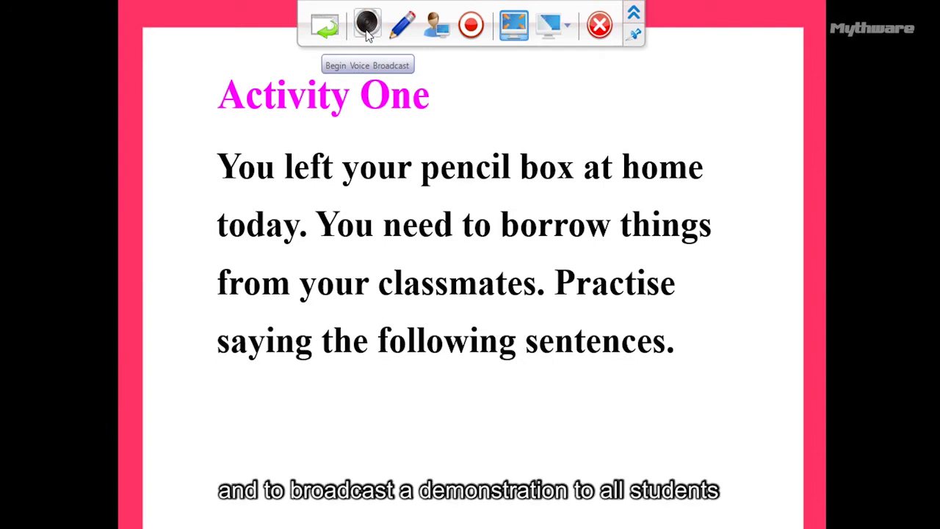
# Start a student demonstration with student2 as the demonstrator
pyautogui.click(445, 29)
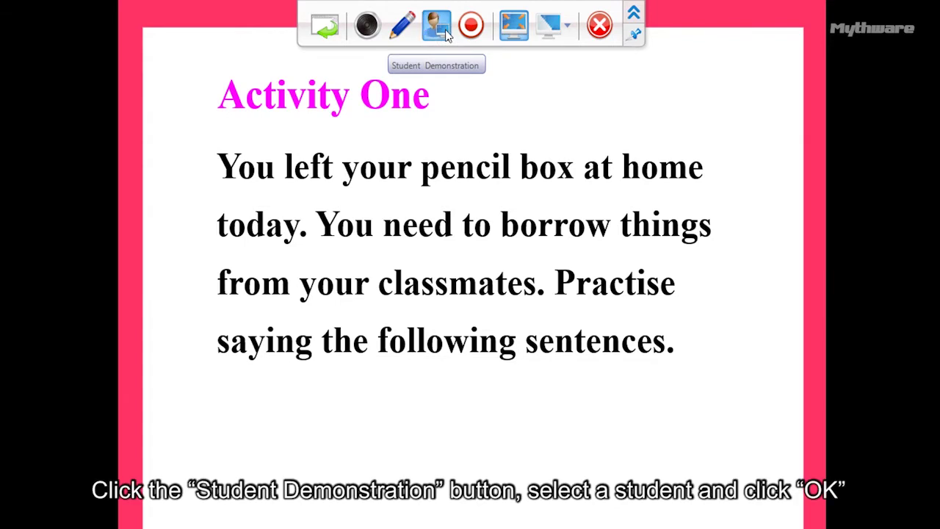
pyautogui.click(347, 209)
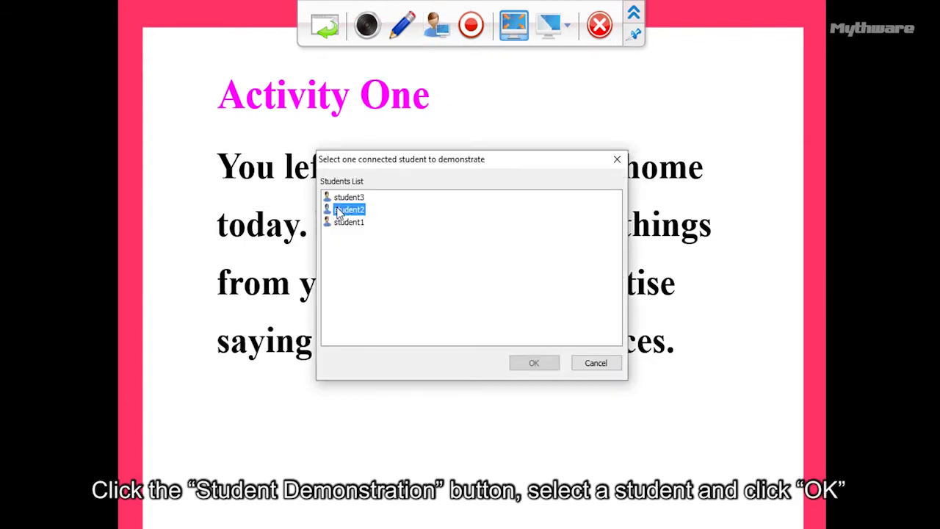
pyautogui.click(537, 361)
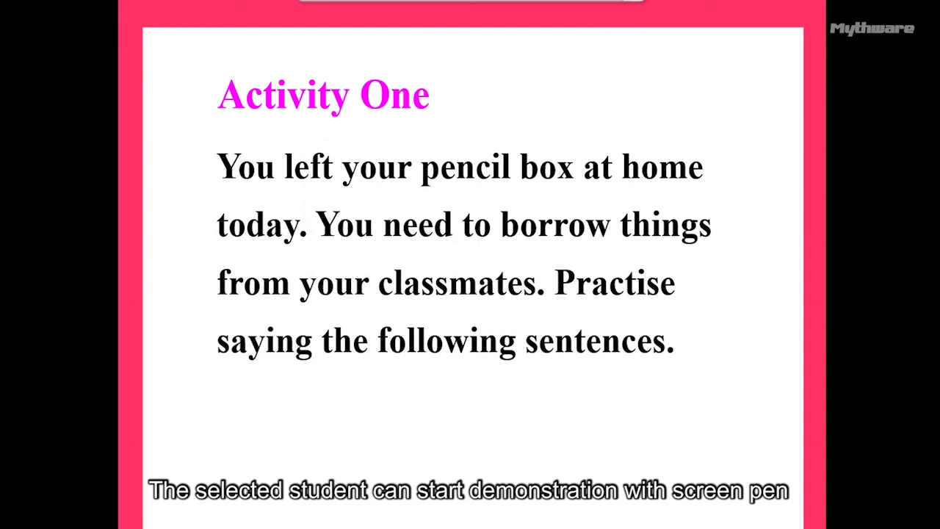
# End student2's demonstration and advance to the A/B dialogue slide
pyautogui.moveTo(446, 30)
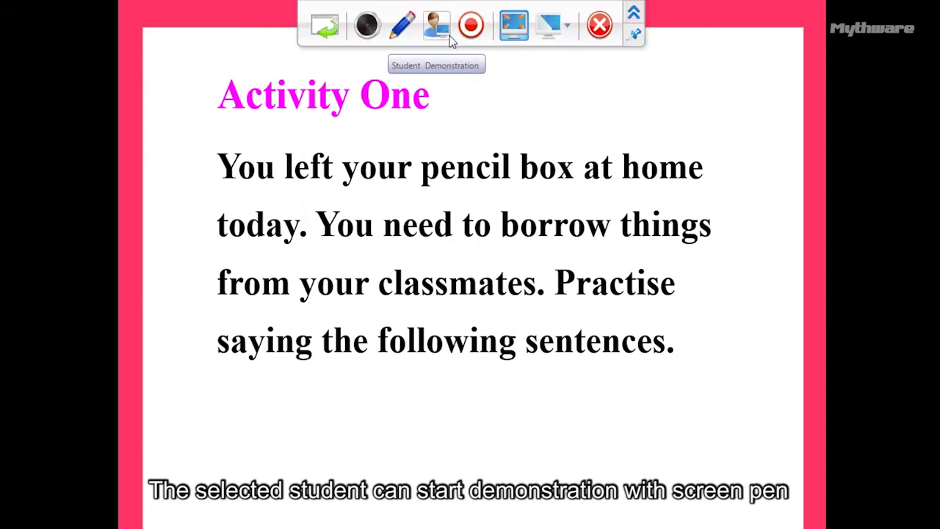
pyautogui.click(445, 31)
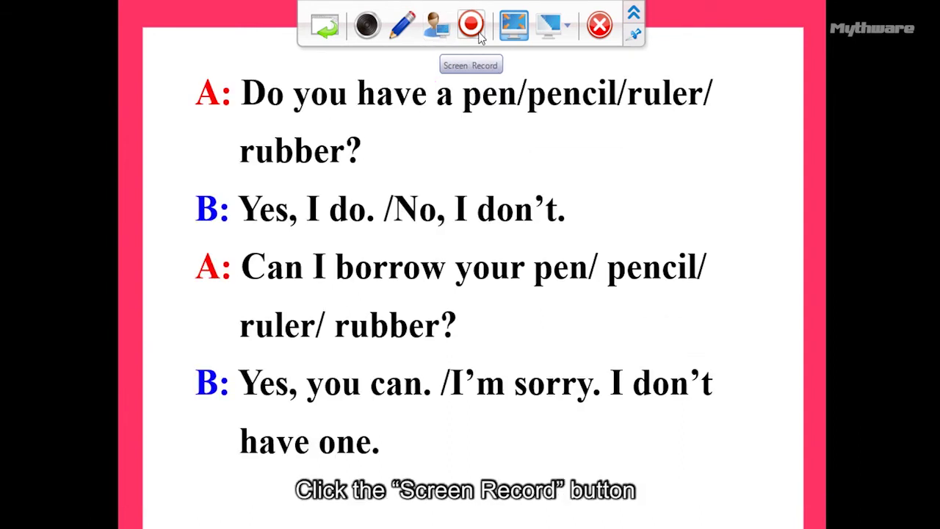
pyautogui.click(478, 34)
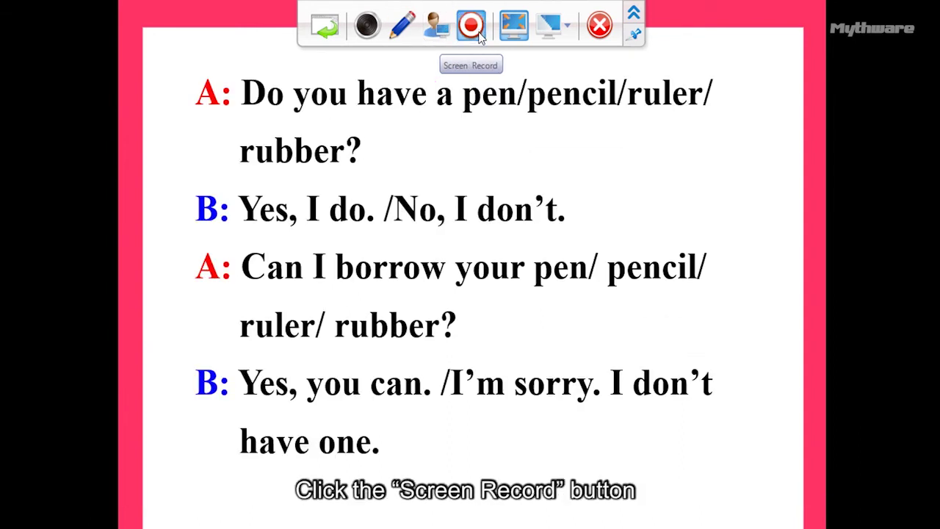
# Record the broadcast session, hide the broadcast window, then stop the screen broadcast
pyautogui.click(478, 33)
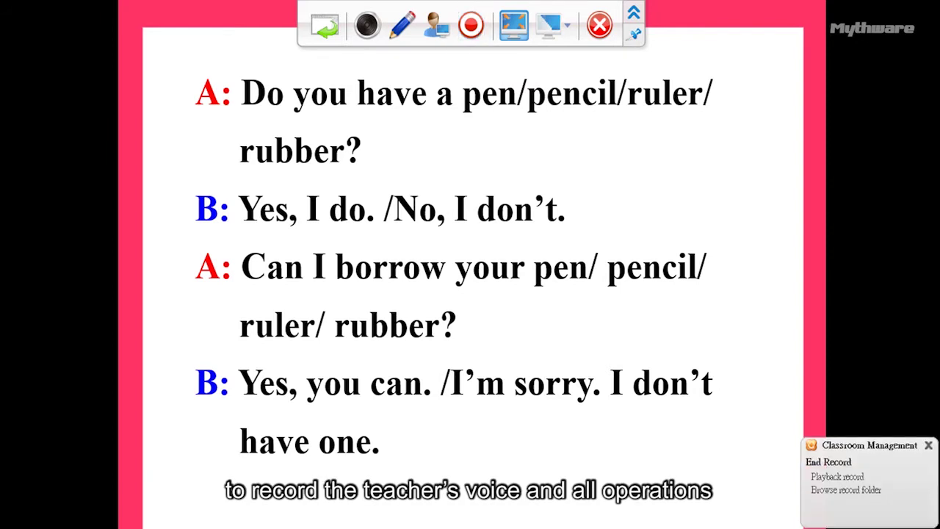
pyautogui.click(929, 446)
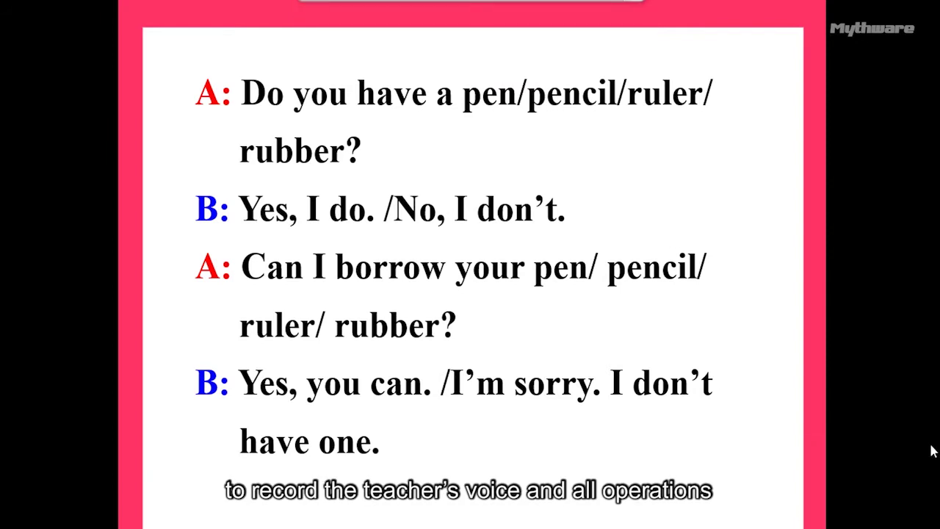
pyautogui.moveTo(404, 9)
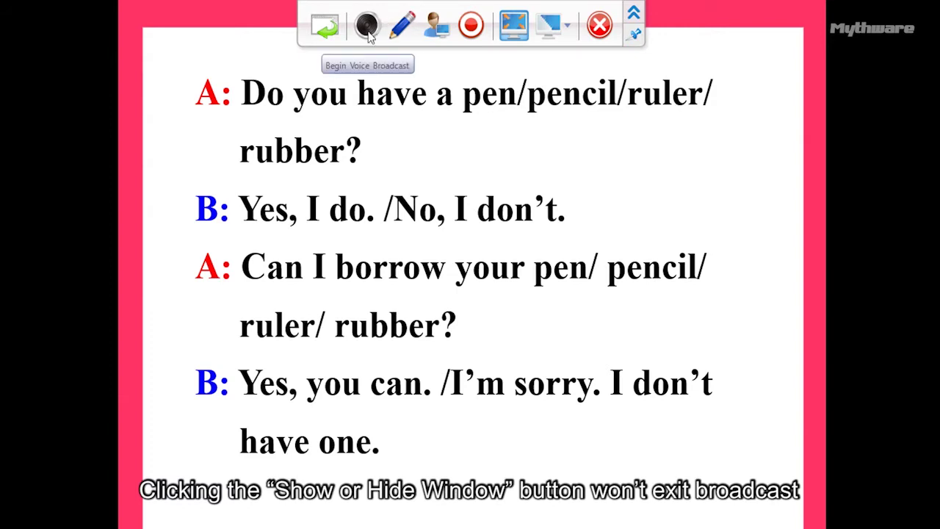
pyautogui.click(328, 37)
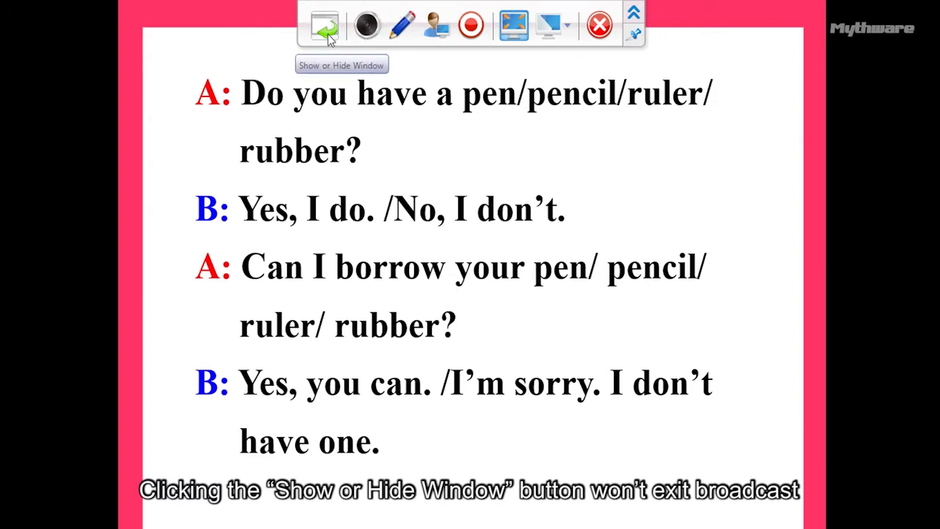
pyautogui.click(593, 33)
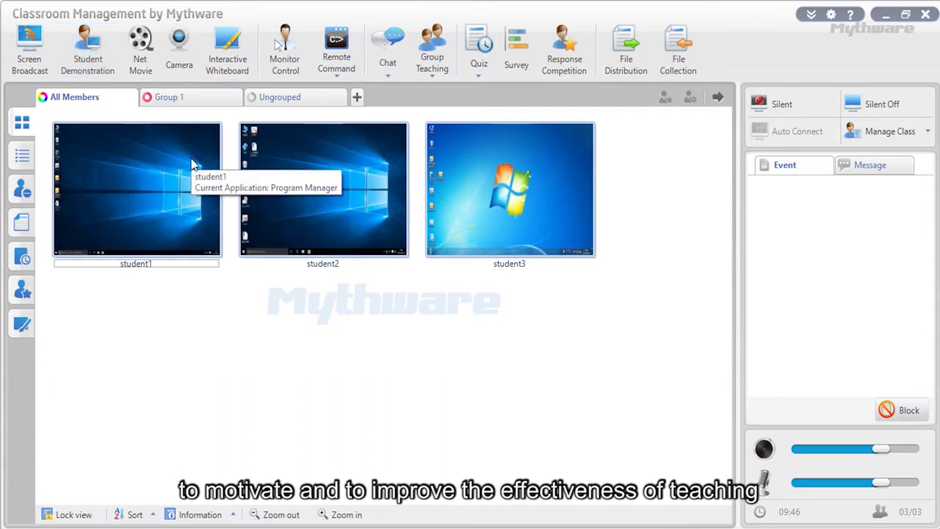
# Set up a demonstration of student1's screen to selected groups rather than selected students
pyautogui.click(192, 164)
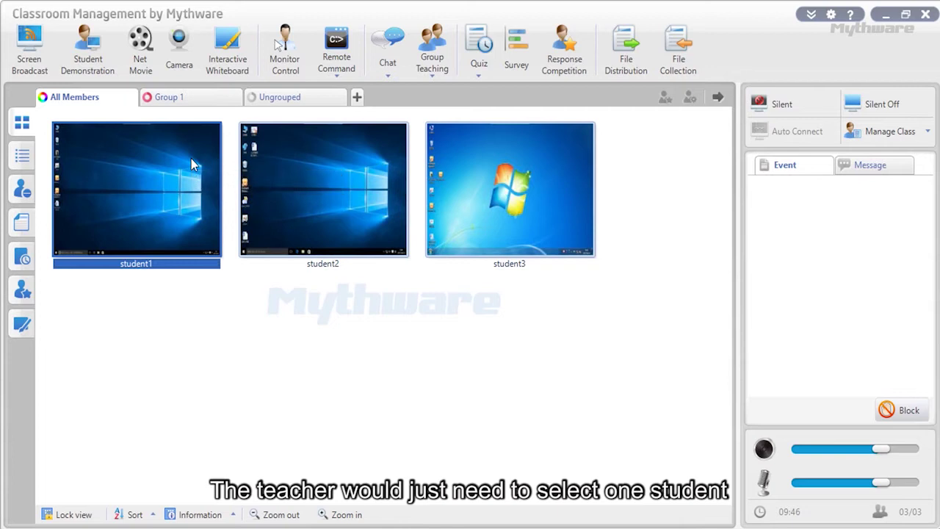
pyautogui.click(88, 71)
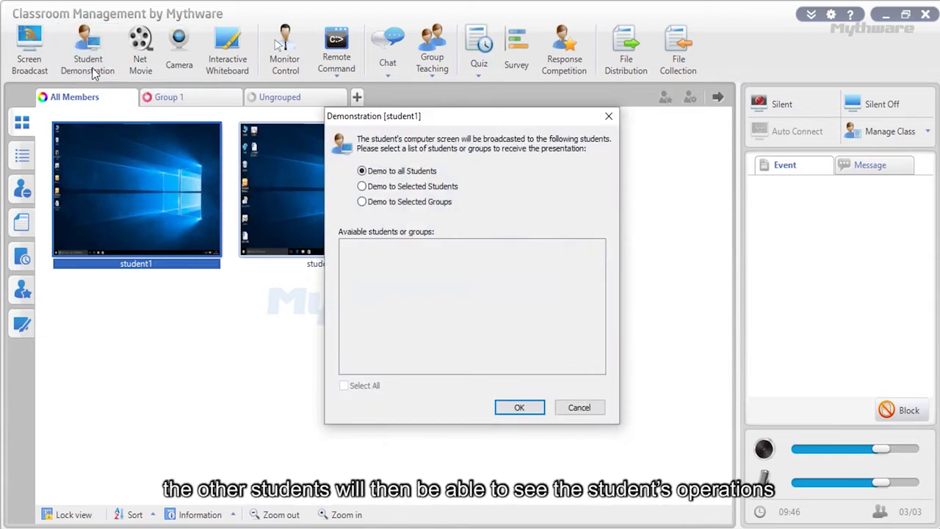
pyautogui.click(409, 191)
pyautogui.click(407, 203)
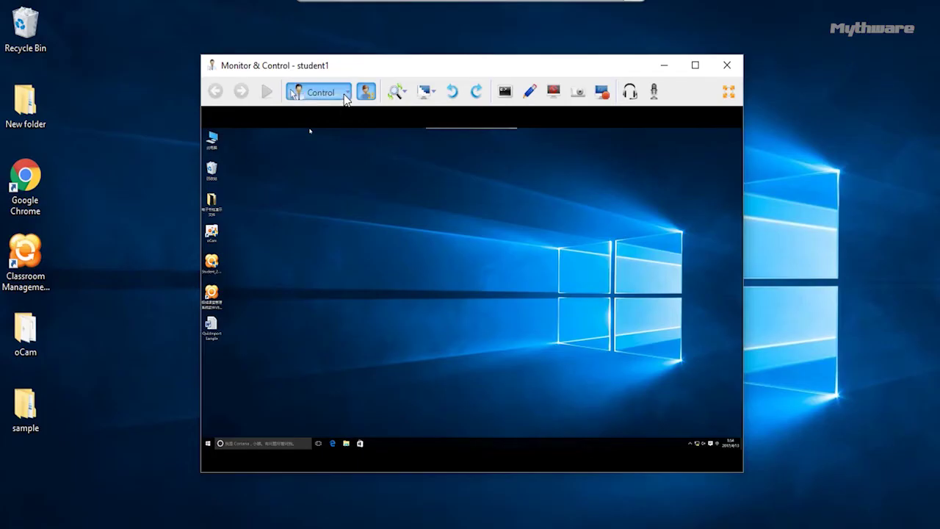
# Silence and then release student1's screen, take a snapshot, and close the Monitor & Control window
pyautogui.click(320, 91)
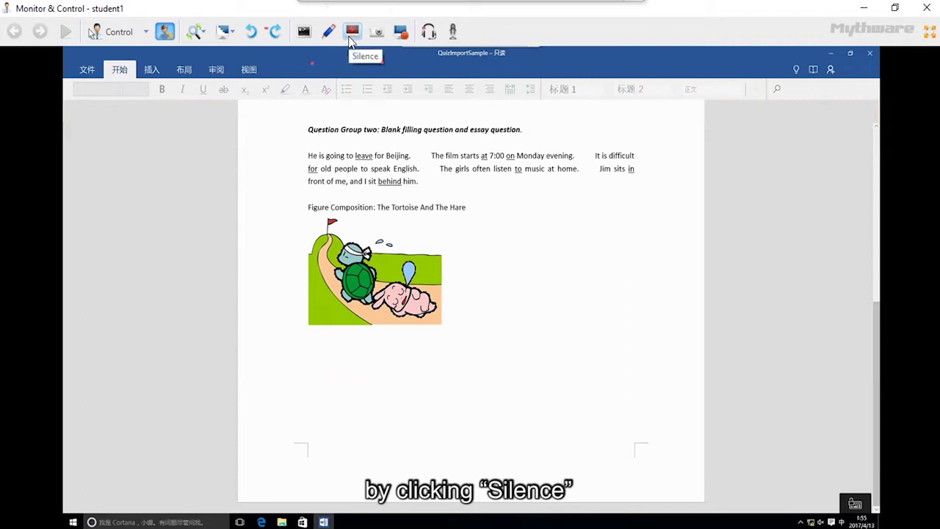
pyautogui.click(349, 37)
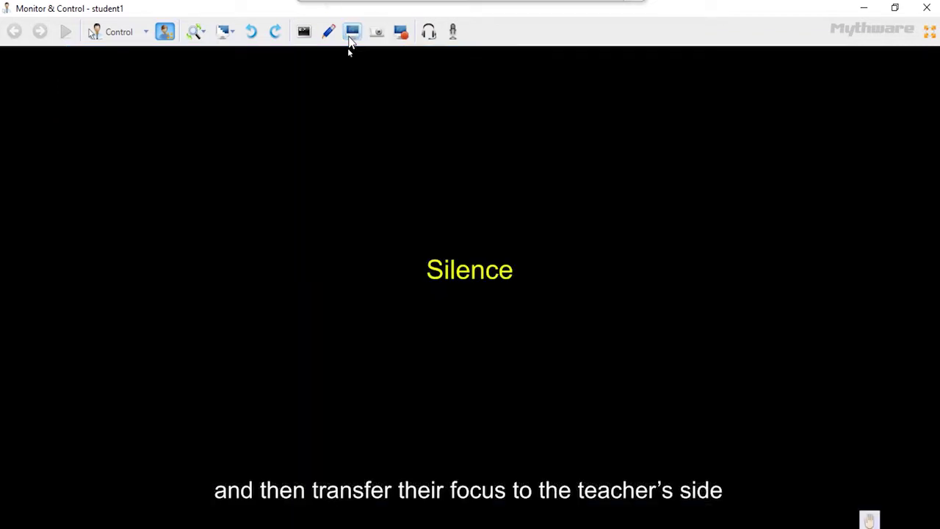
pyautogui.click(349, 37)
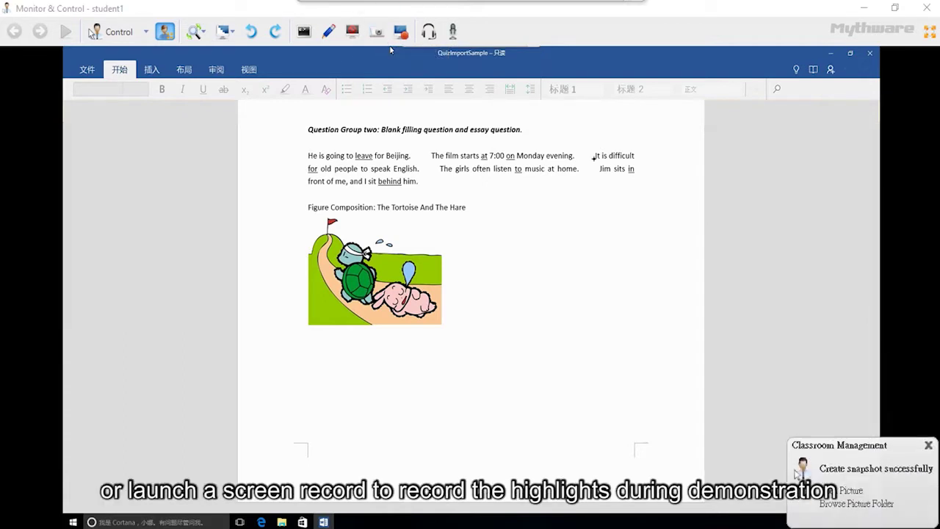
pyautogui.click(929, 446)
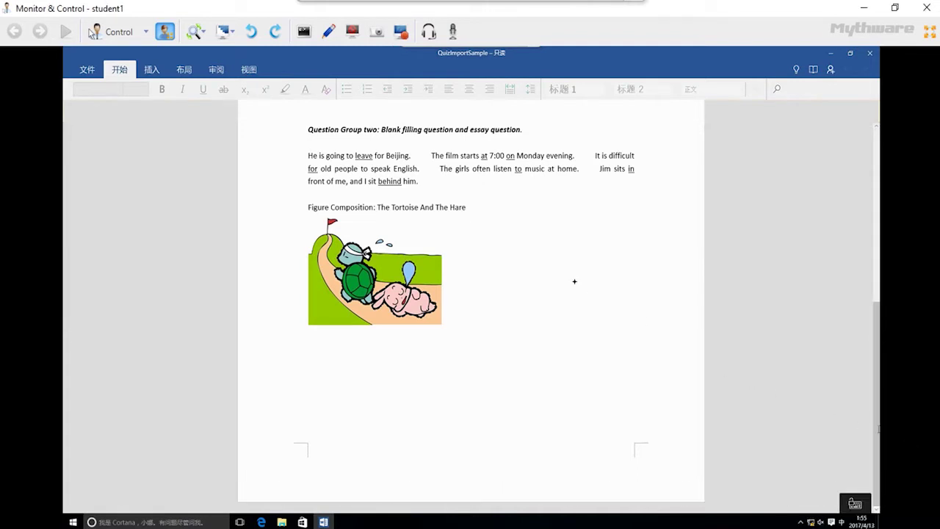
pyautogui.click(927, 9)
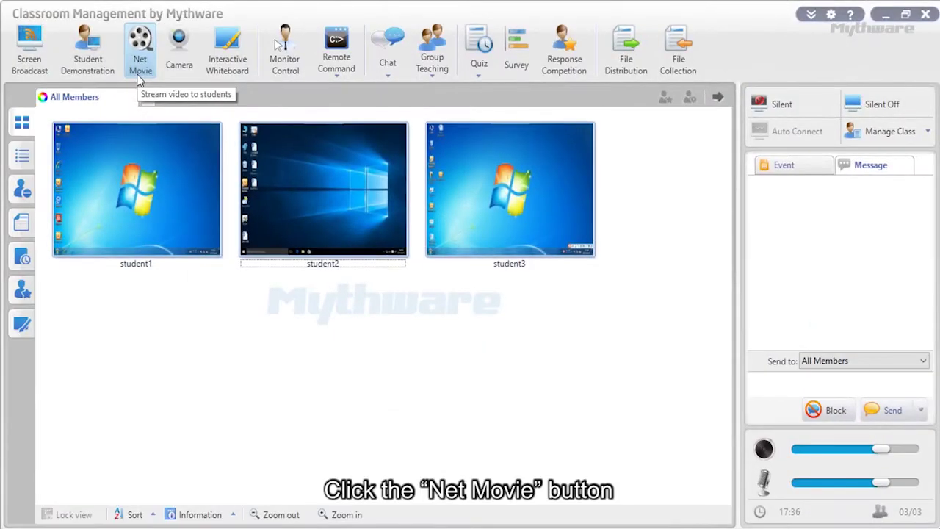
# Open Net Movie and load the HD720p.mov video into the player
pyautogui.click(139, 77)
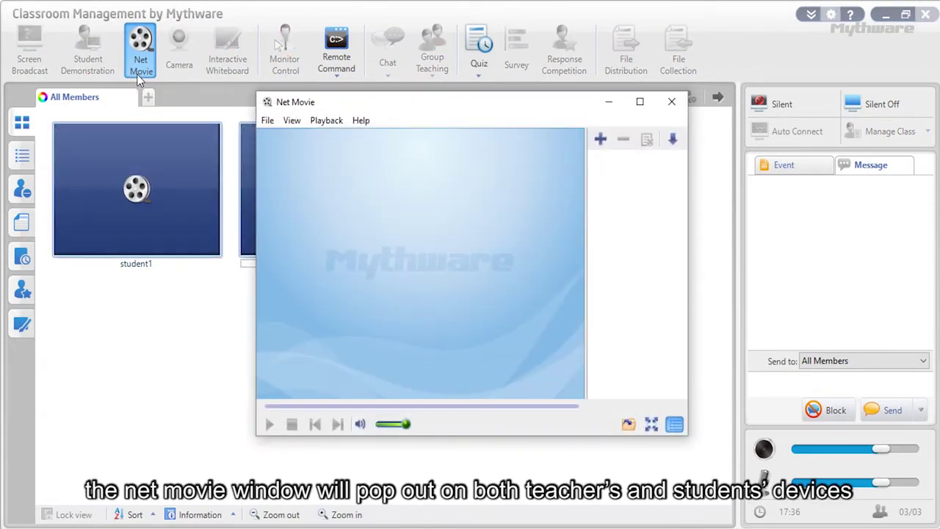
pyautogui.click(267, 121)
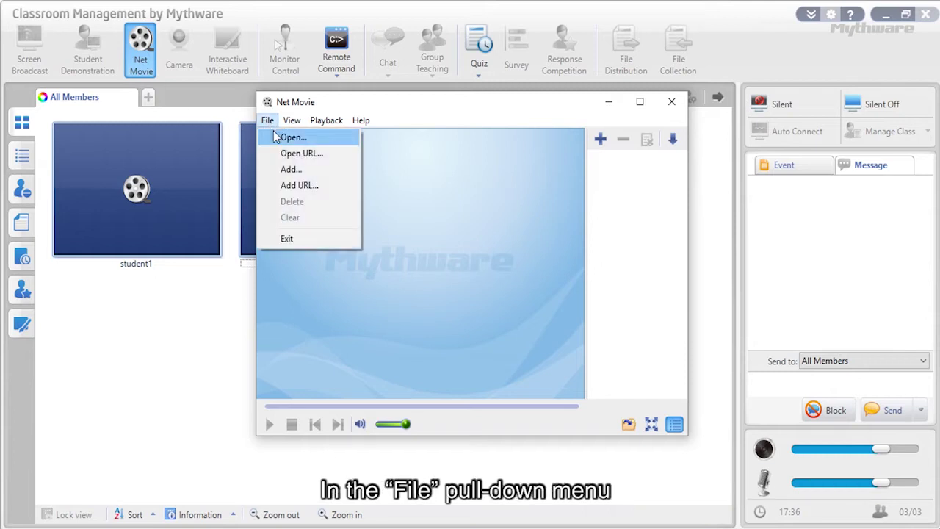
pyautogui.click(286, 137)
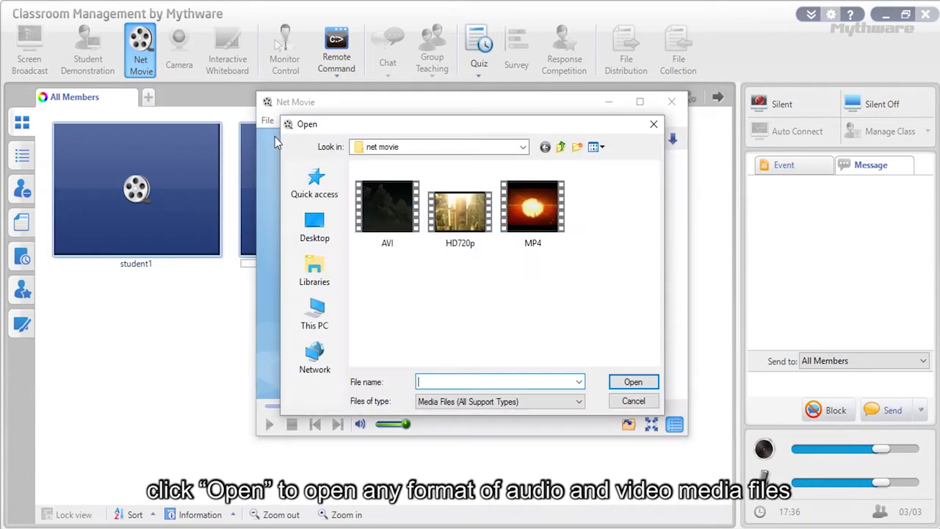
pyautogui.doubleClick(371, 193)
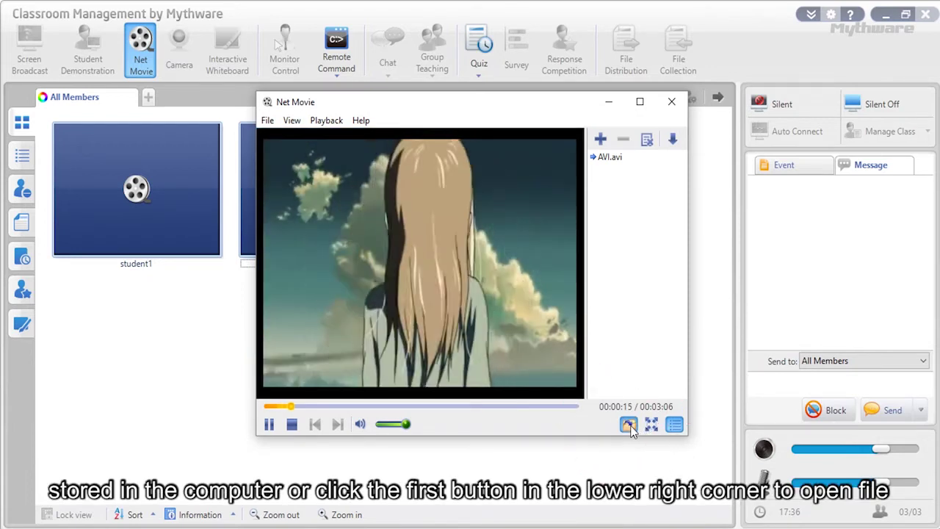
pyautogui.click(628, 425)
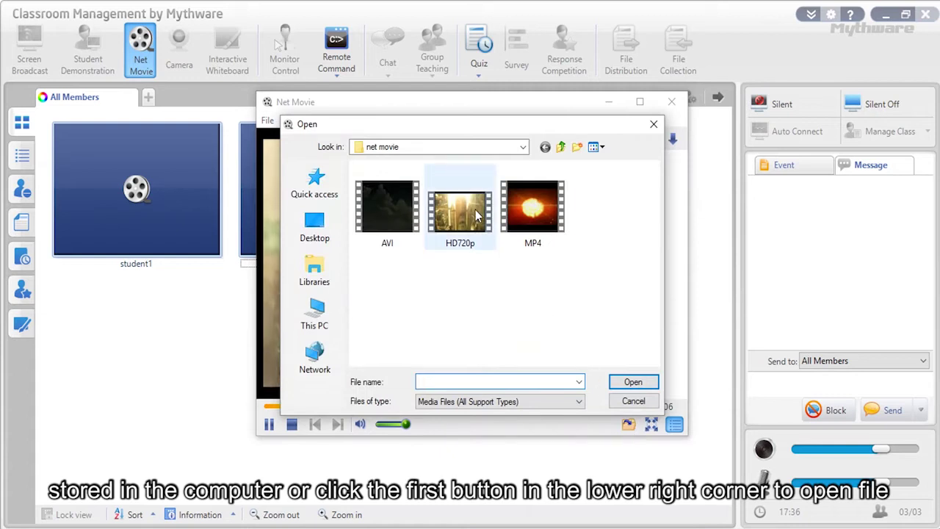
pyautogui.doubleClick(460, 212)
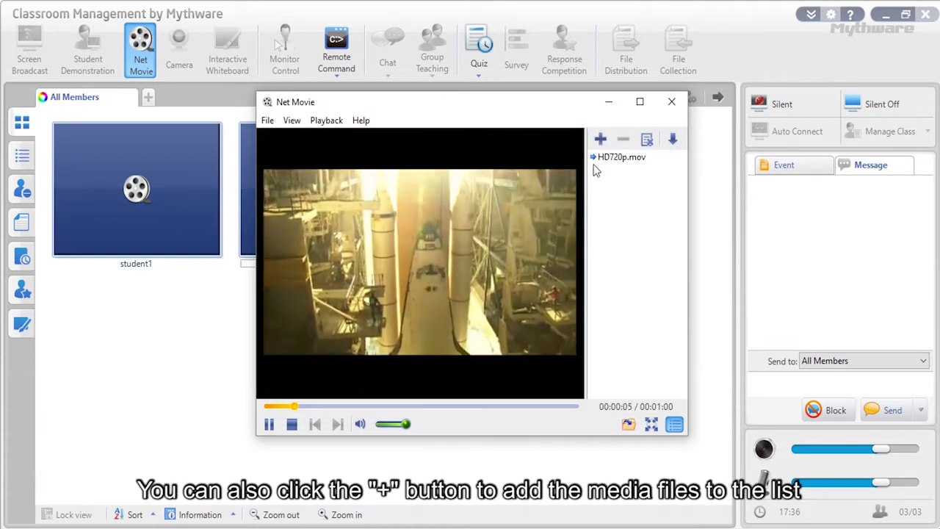
# Add AVI.avi and MP4.mp4 to the playlist, then play AVI.avi full screen
pyautogui.click(600, 139)
pyautogui.click(532, 209)
pyautogui.doubleClick(398, 202)
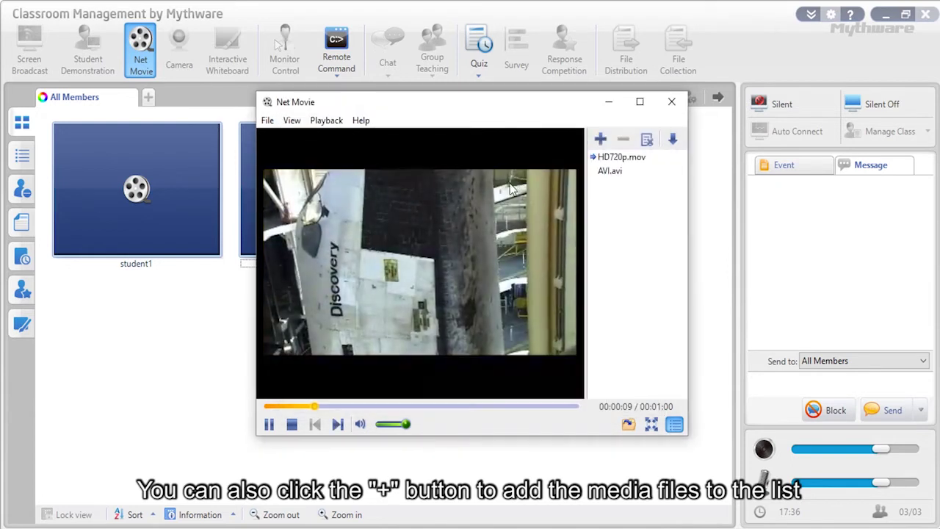
pyautogui.click(600, 138)
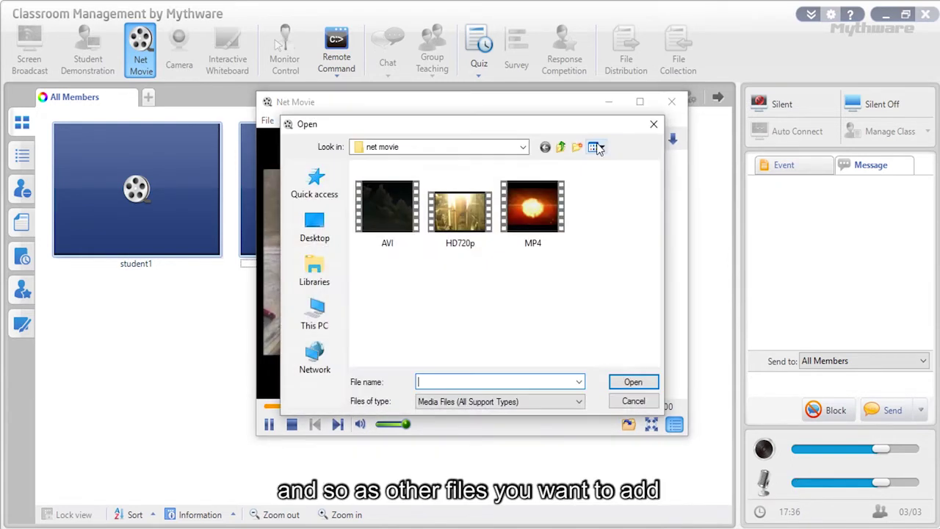
pyautogui.click(553, 197)
pyautogui.doubleClick(553, 197)
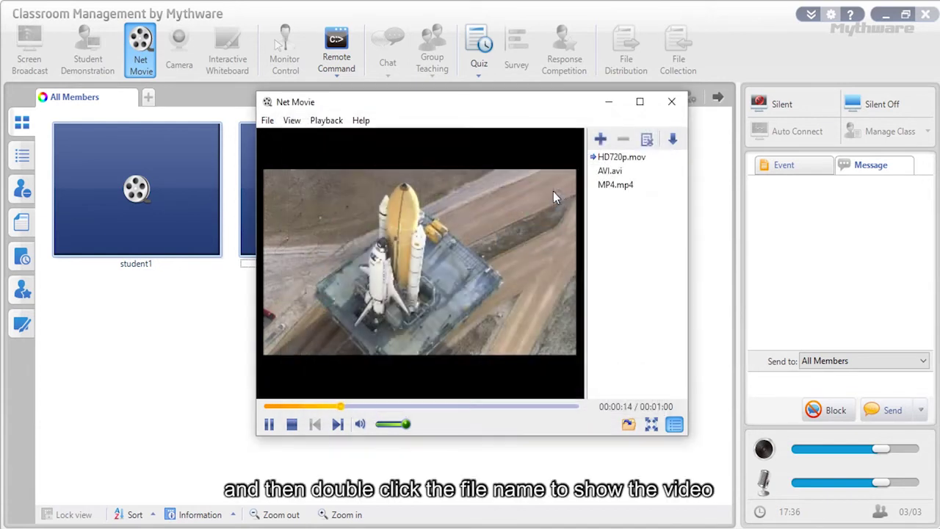
pyautogui.doubleClick(607, 175)
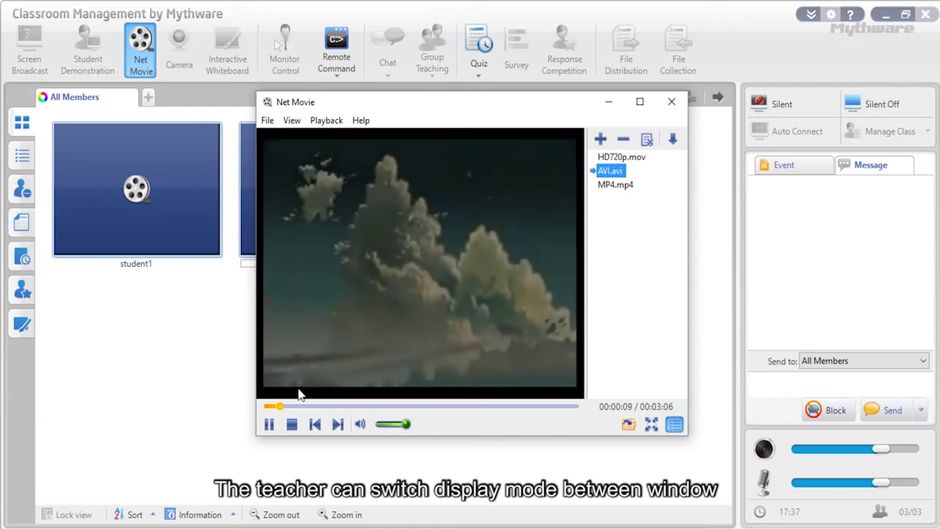
pyautogui.click(651, 425)
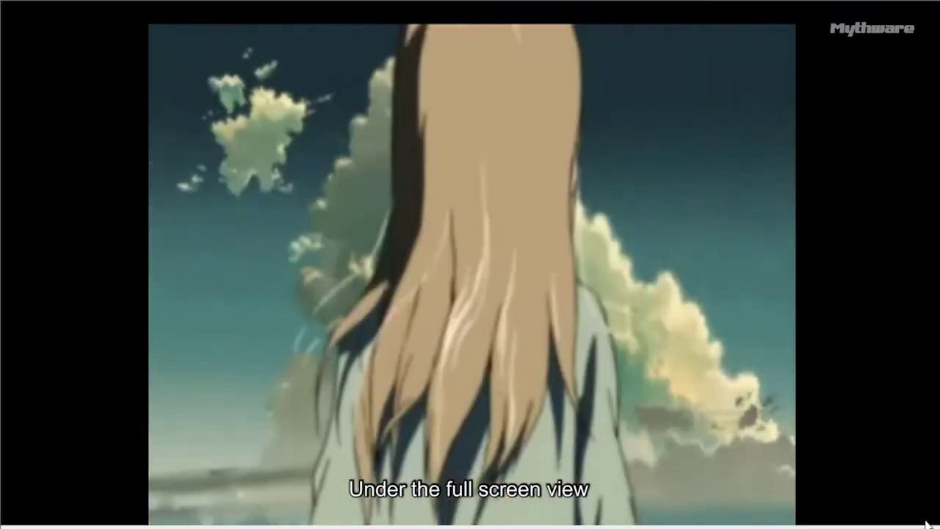
# Exit full-screen playback, skip ahead in the clip, then start an Interactive Whiteboard session
pyautogui.press('Escape')
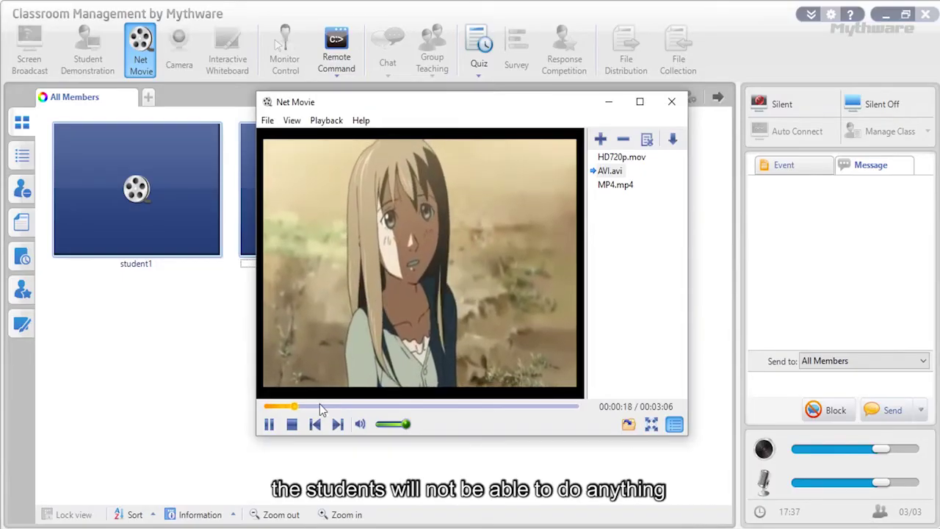
pyautogui.moveTo(300, 406); pyautogui.dragTo(467, 410)
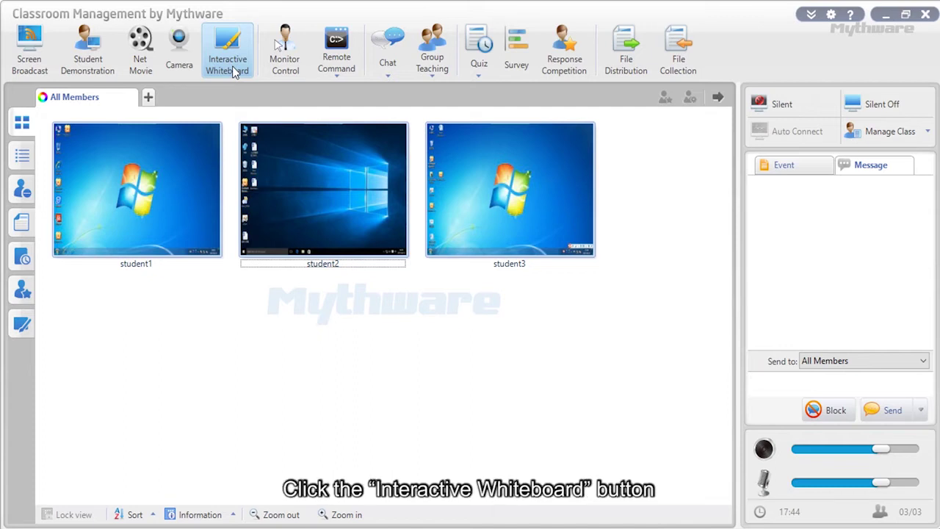
pyautogui.click(232, 66)
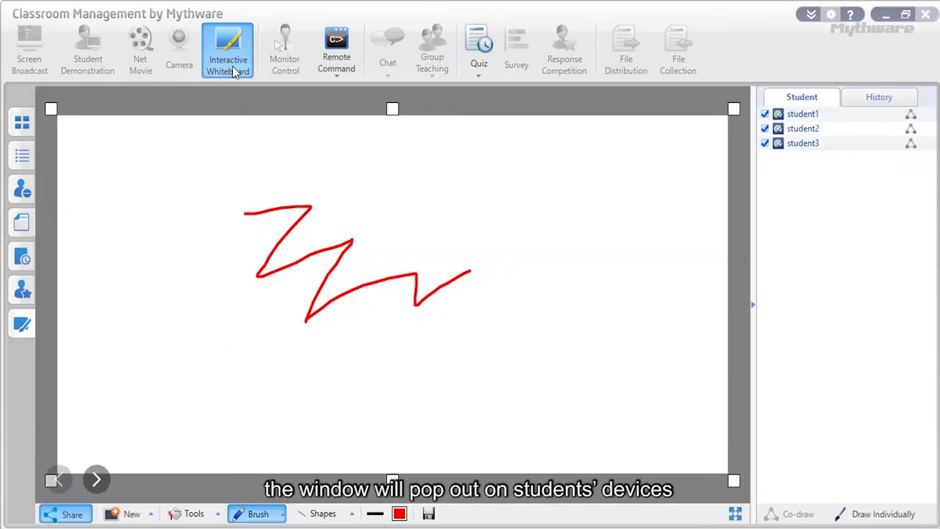
# Start a blank whiteboard and draw a red square
pyautogui.click(143, 514)
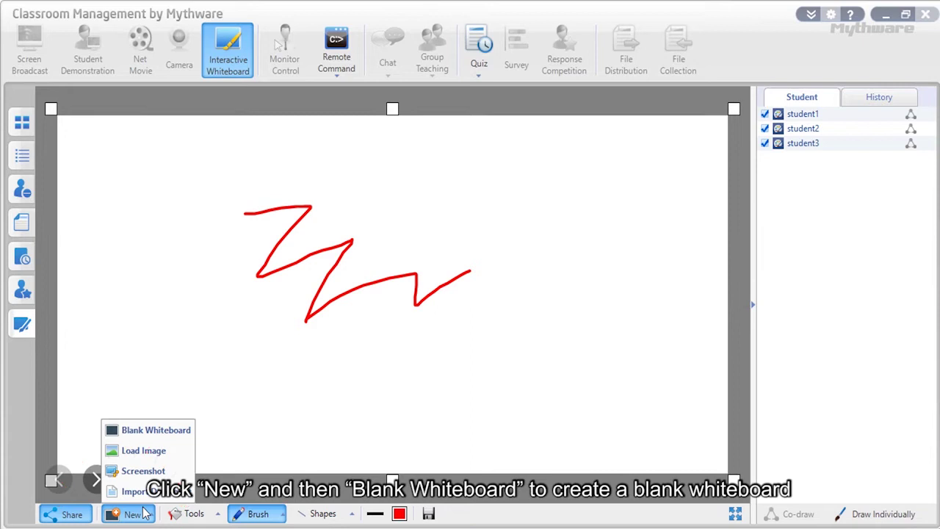
pyautogui.click(153, 432)
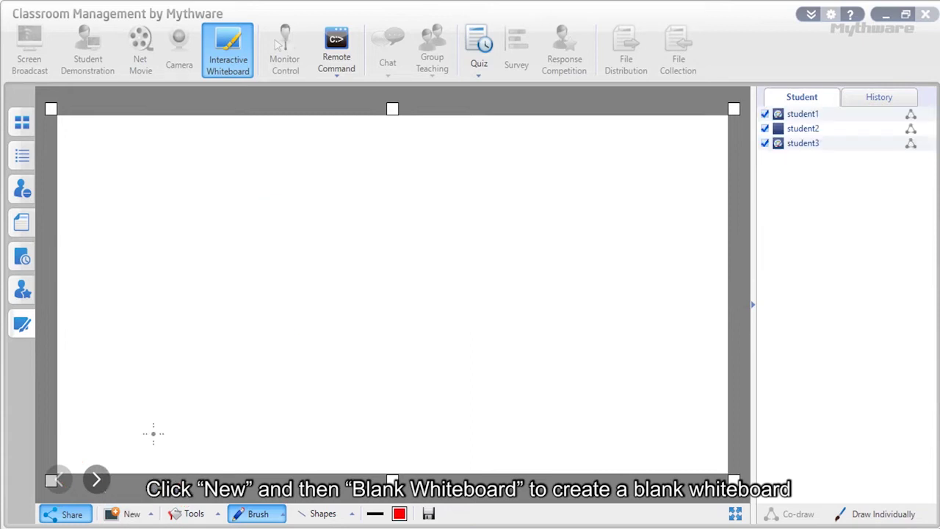
pyautogui.moveTo(169, 230)
pyautogui.mouseDown()
pyautogui.moveTo(248, 234)
pyautogui.moveTo(240, 299)
pyautogui.mouseUp()
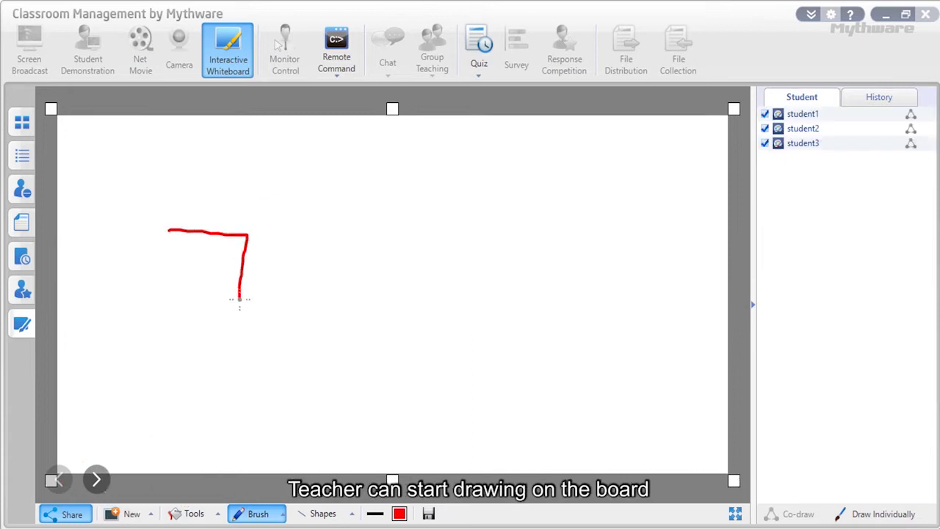
pyautogui.moveTo(163, 239)
pyautogui.mouseDown()
pyautogui.moveTo(154, 301)
pyautogui.moveTo(243, 300)
pyautogui.mouseUp()
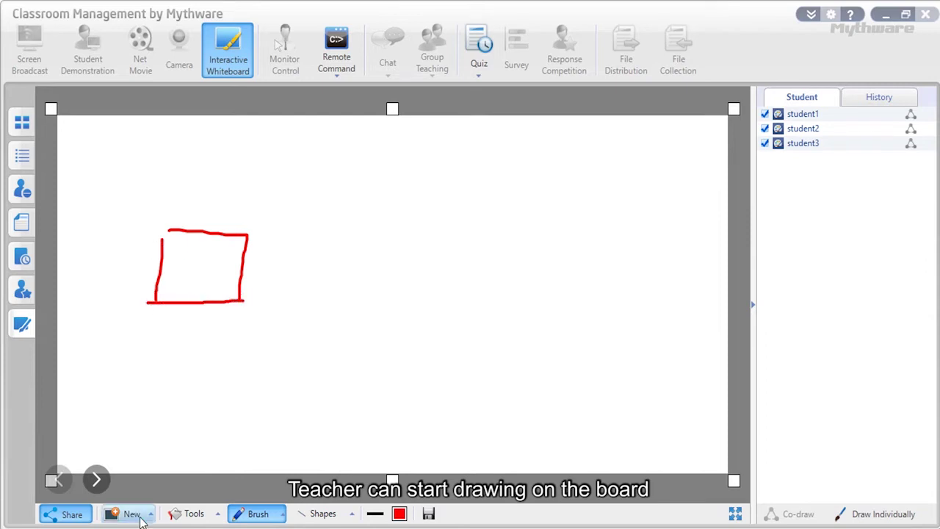
# Load the house image, fill its roof red, and enable co-drawing for student1 and student2
pyautogui.click(141, 515)
pyautogui.click(147, 451)
pyautogui.doubleClick(379, 229)
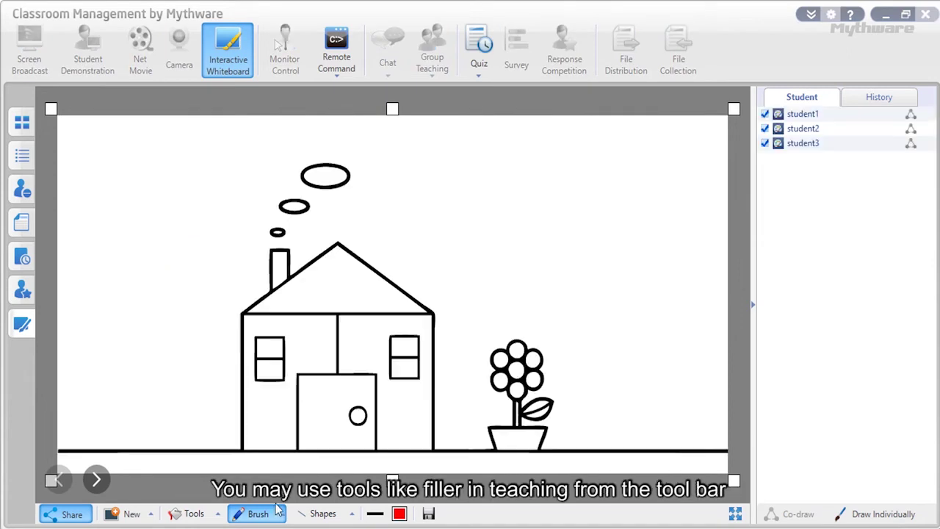
pyautogui.click(216, 518)
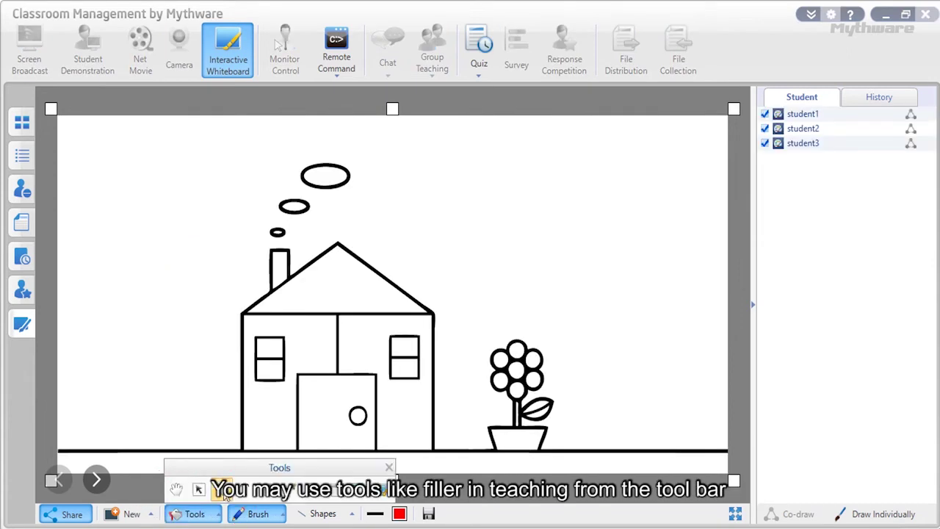
pyautogui.click(220, 488)
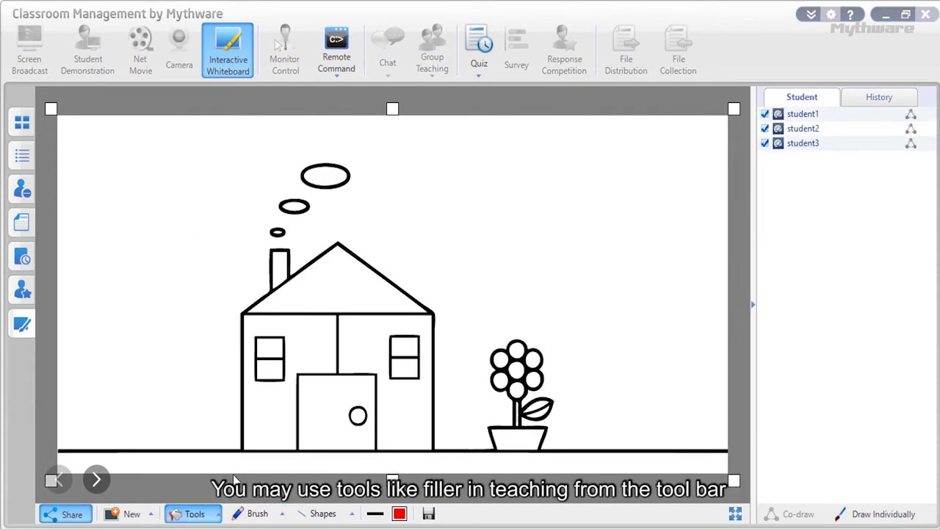
pyautogui.click(315, 288)
pyautogui.click(911, 118)
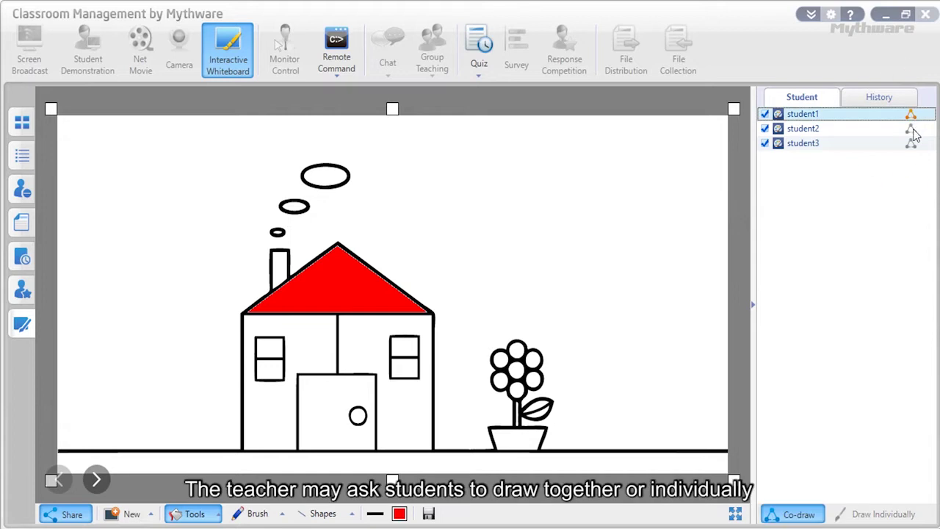
pyautogui.click(911, 130)
# Add student3 to co-drawing, start co-drawing on the house, then switch to individual drawing
pyautogui.click(912, 145)
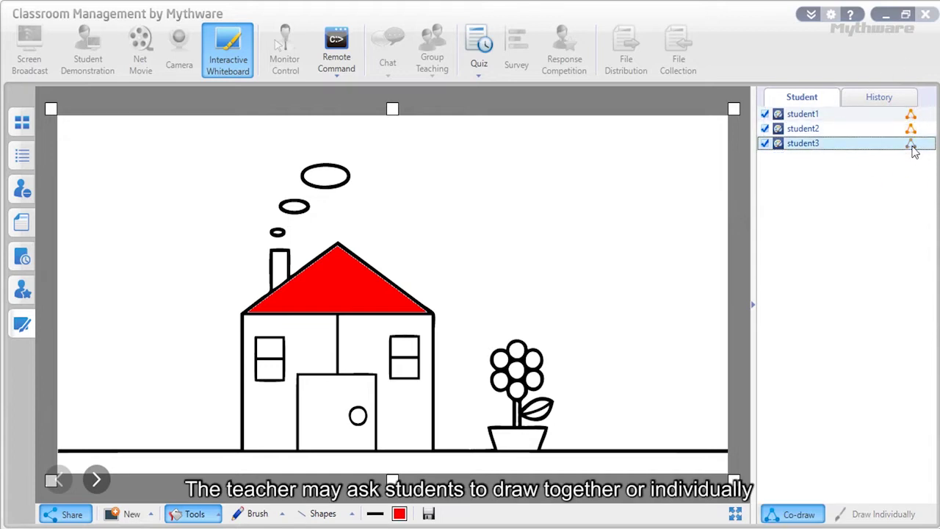
pyautogui.click(790, 514)
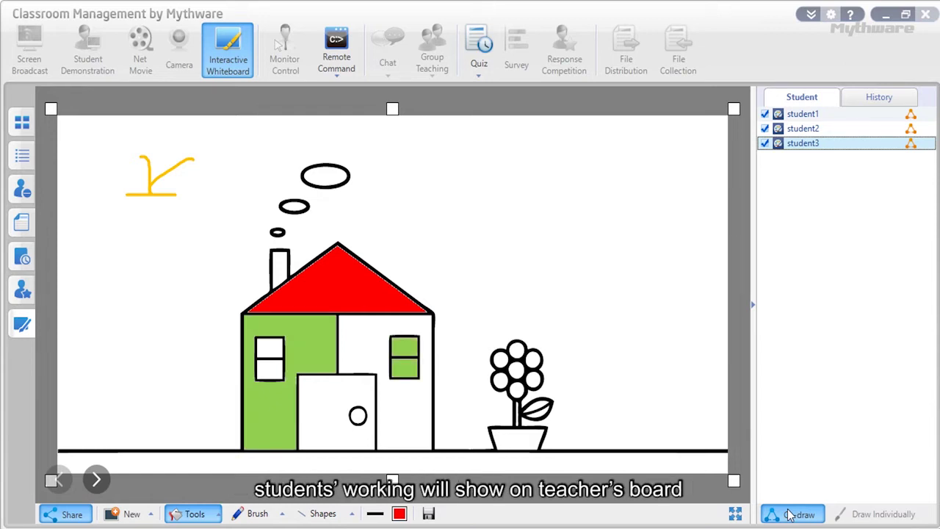
pyautogui.click(880, 516)
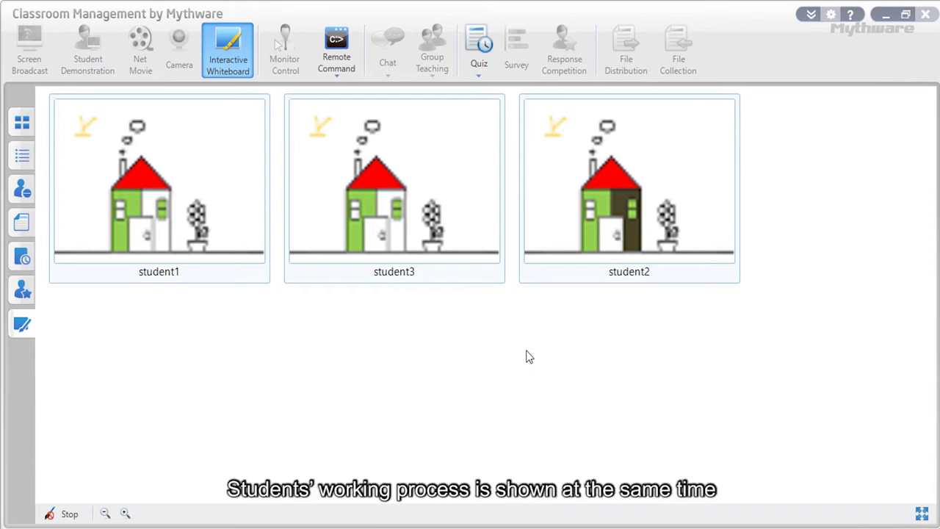
# View student3's board full-size, return to all three boards, then stop the individual drawing
pyautogui.doubleClick(305, 185)
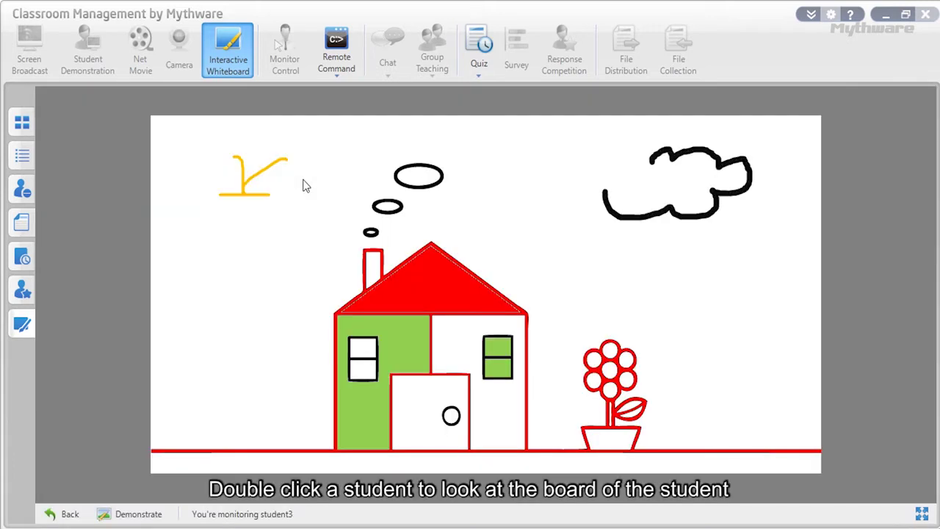
pyautogui.click(67, 514)
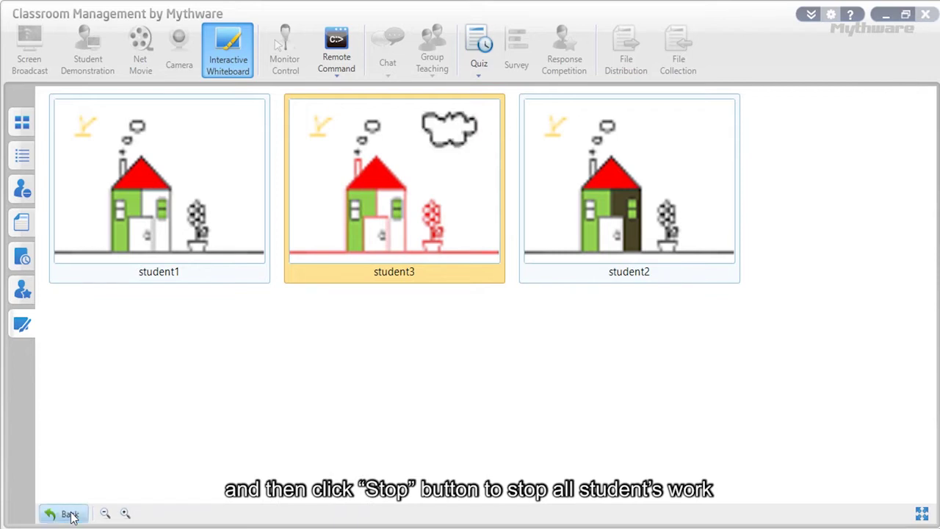
pyautogui.click(70, 514)
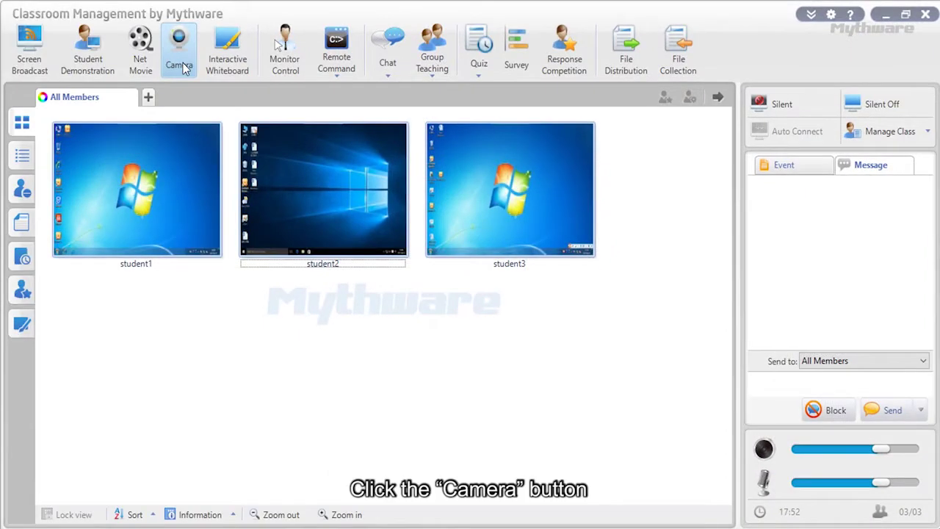
pyautogui.click(180, 55)
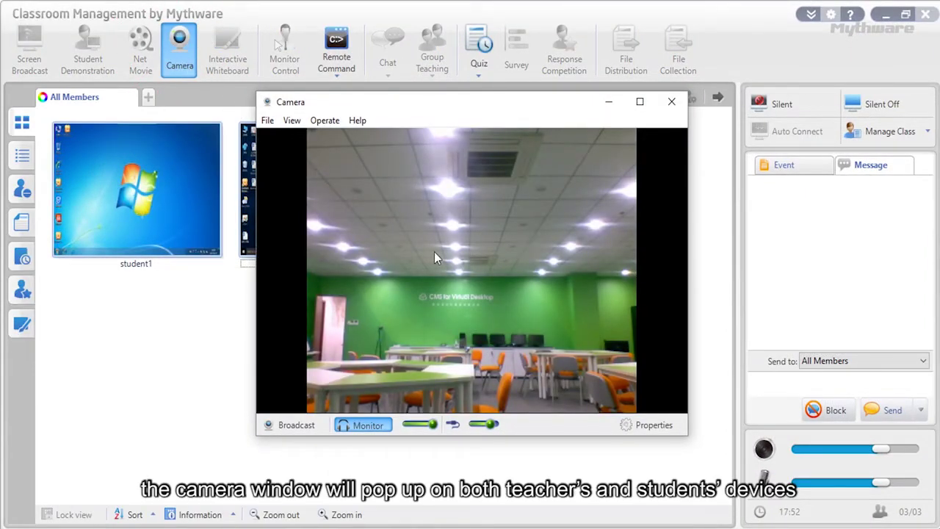
pyautogui.click(631, 426)
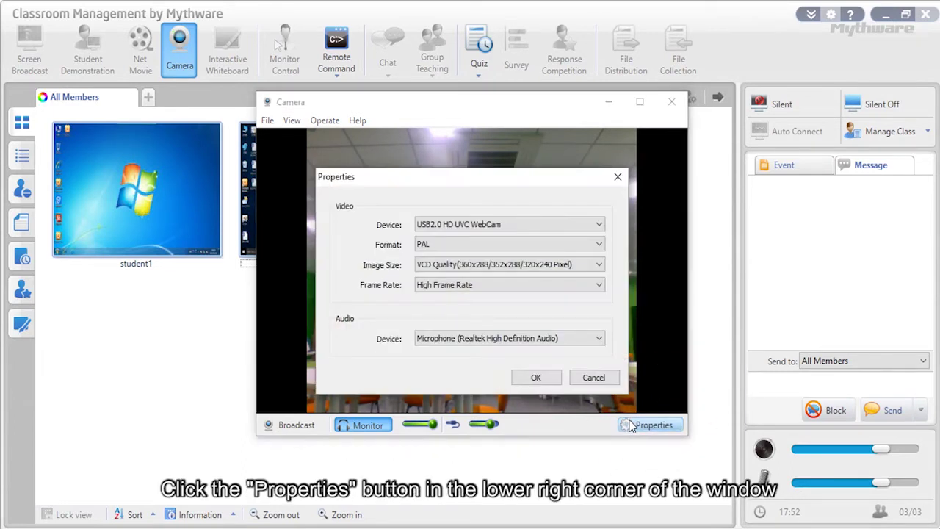
pyautogui.click(601, 226)
pyautogui.click(599, 247)
pyautogui.click(597, 339)
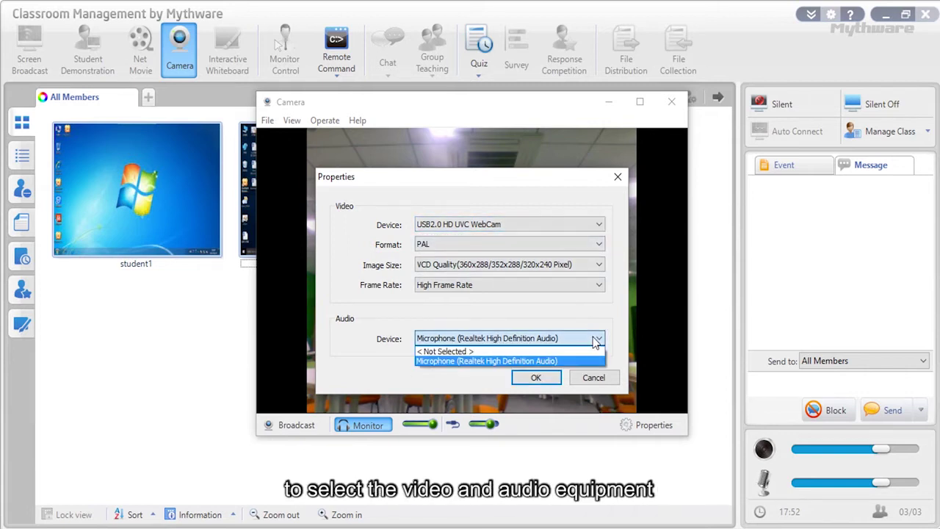
pyautogui.click(595, 339)
pyautogui.click(536, 378)
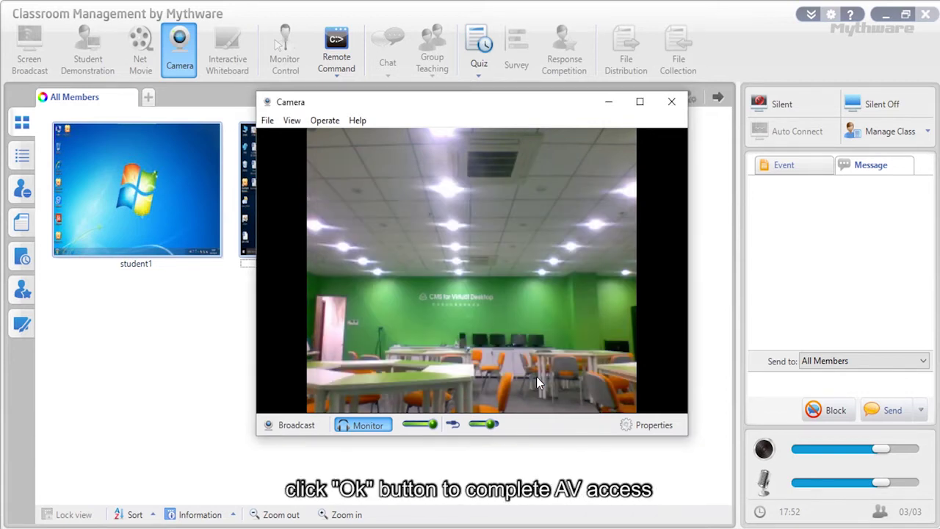
pyautogui.click(286, 426)
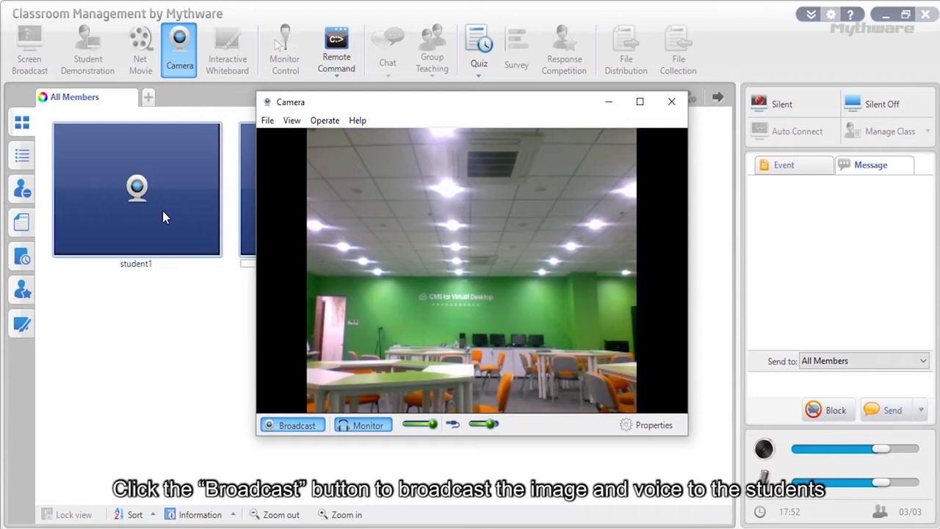
pyautogui.click(273, 428)
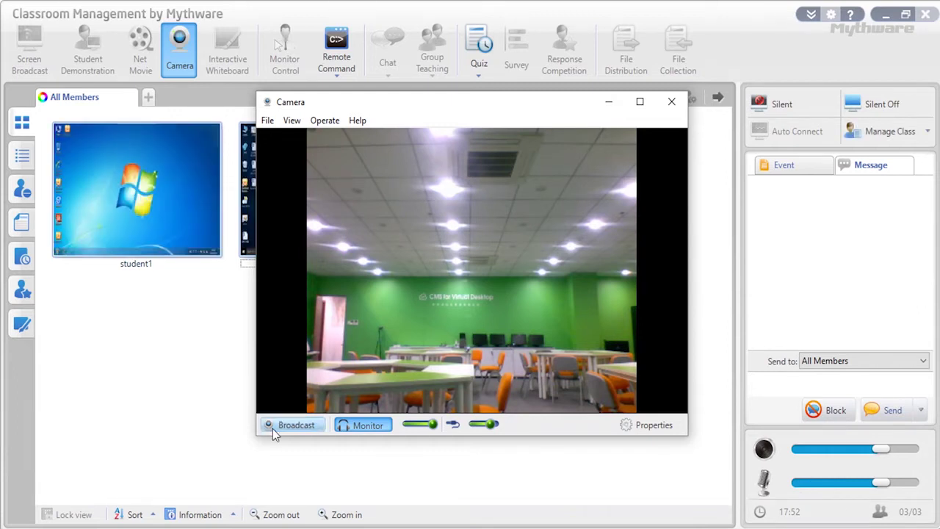
pyautogui.click(671, 102)
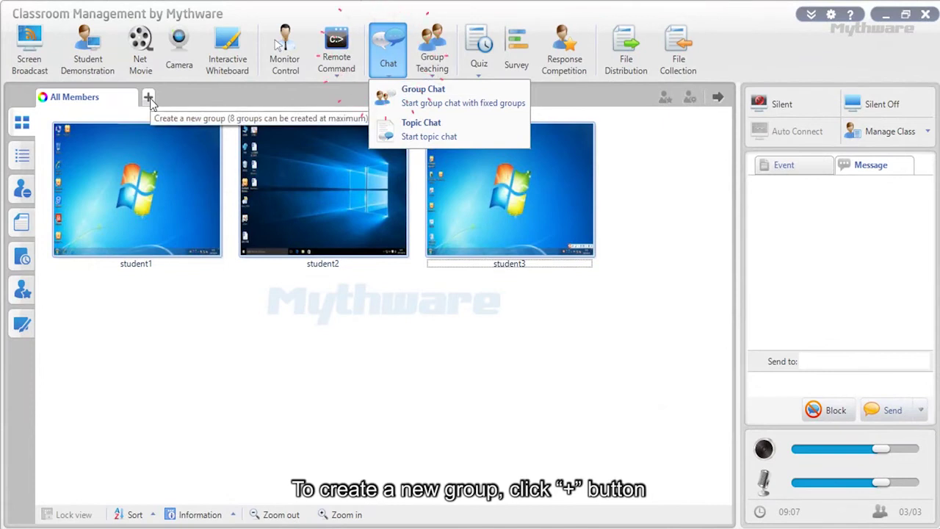
pyautogui.click(149, 98)
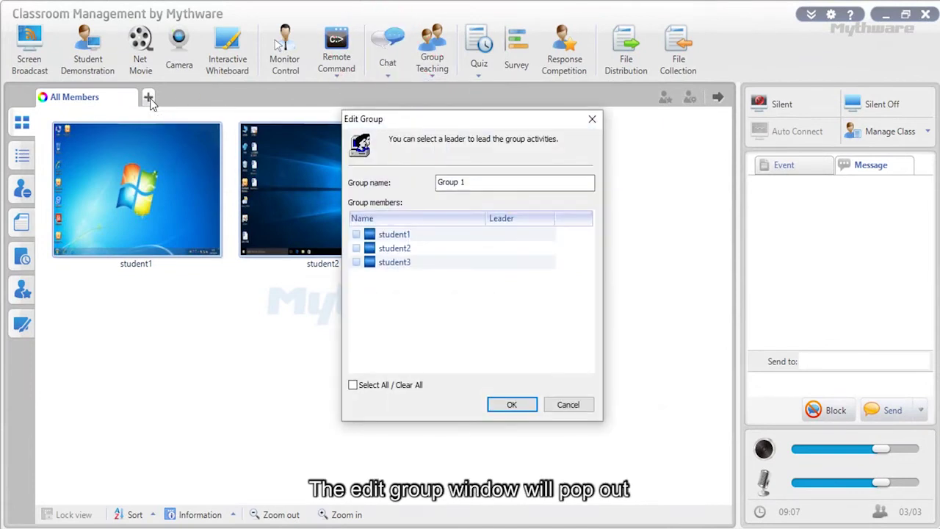
# Create Group 1 with student1, then Group 2 from student2 and student3, returning to All Members
pyautogui.click(357, 235)
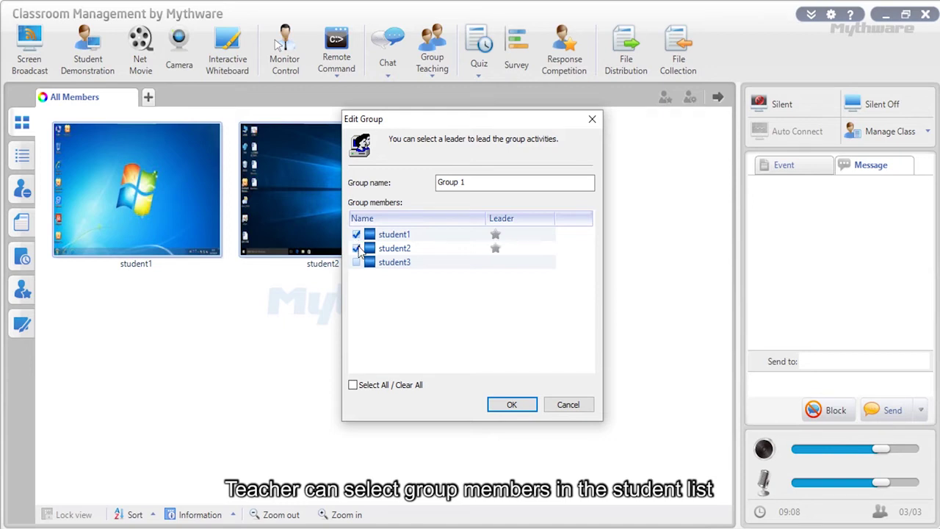
pyautogui.click(530, 409)
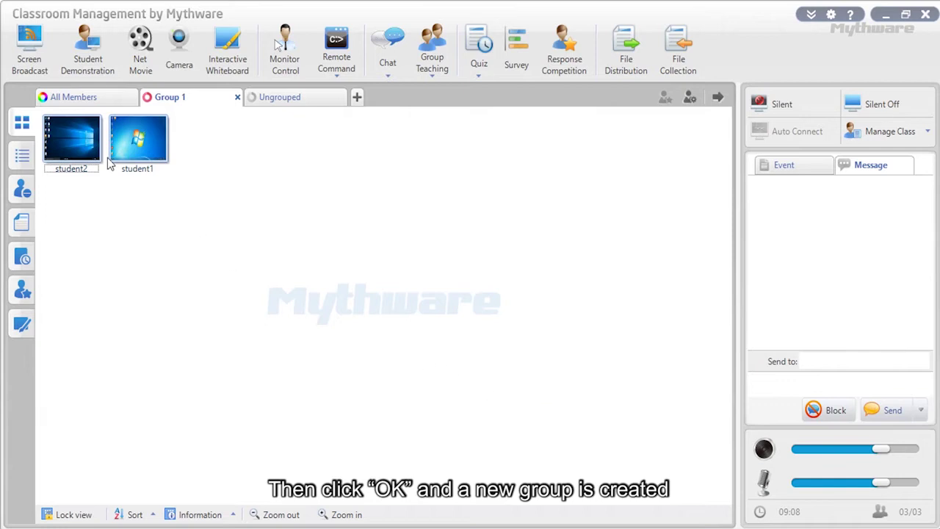
pyautogui.click(73, 96)
pyautogui.moveTo(506, 301); pyautogui.dragTo(357, 100)
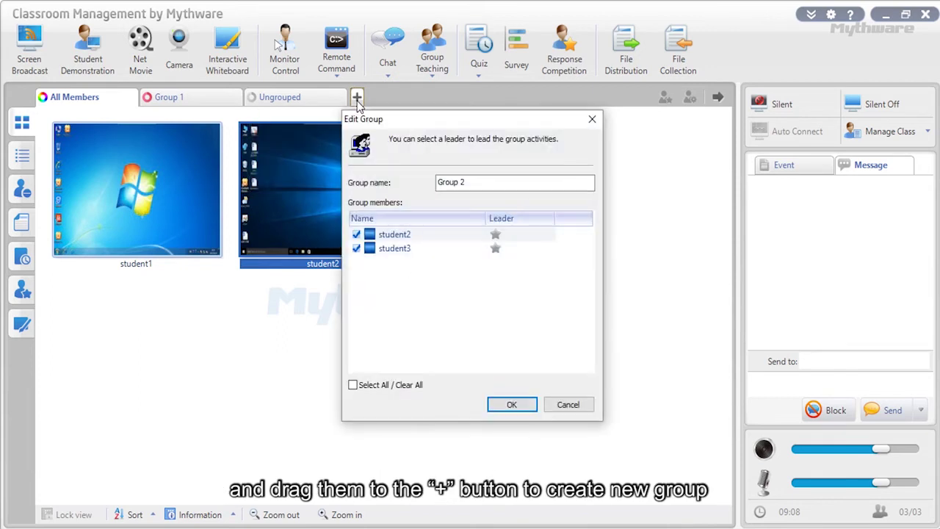
pyautogui.click(525, 406)
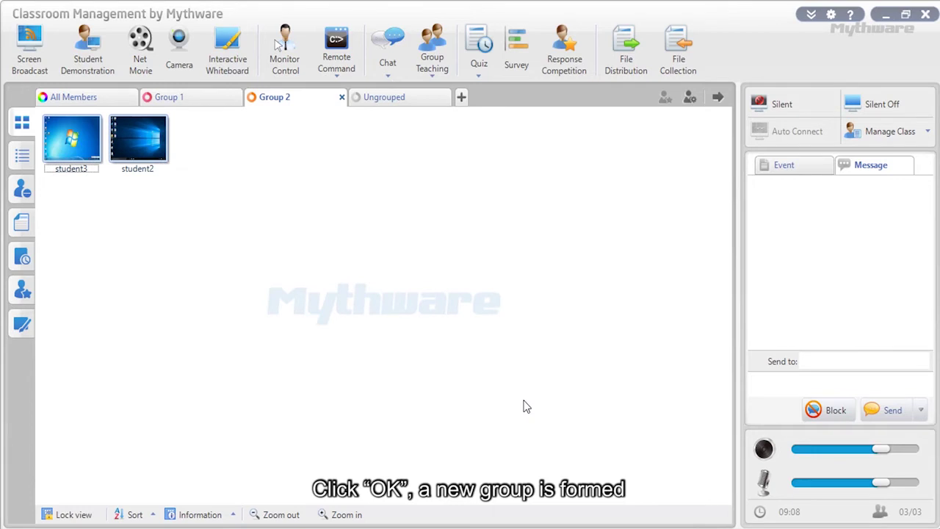
pyautogui.click(117, 99)
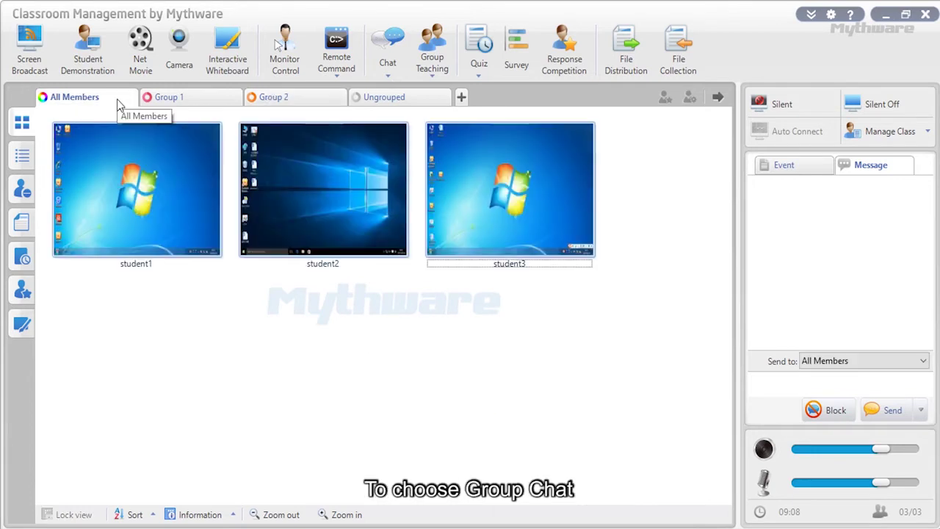
# Start a group chat that uses the existing groups
pyautogui.click(388, 75)
pyautogui.click(406, 95)
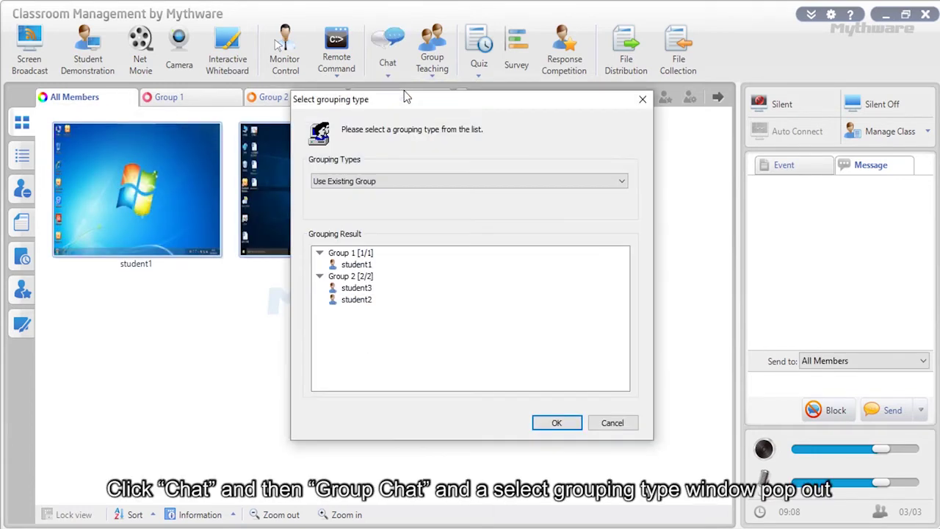
pyautogui.click(598, 182)
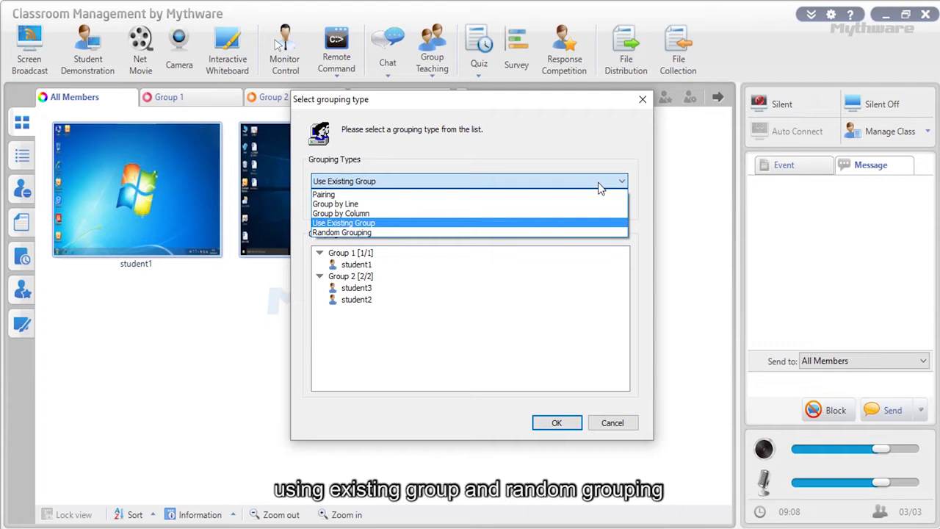
pyautogui.click(598, 184)
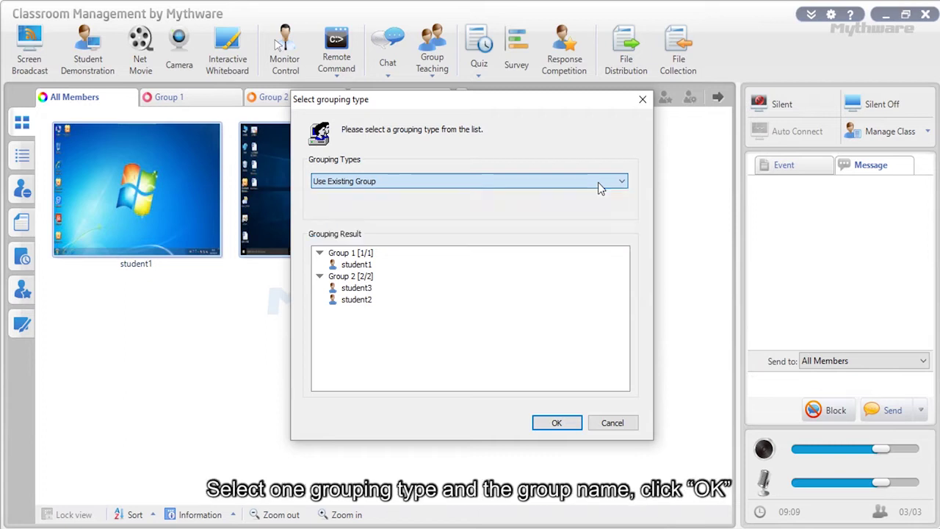
pyautogui.click(338, 277)
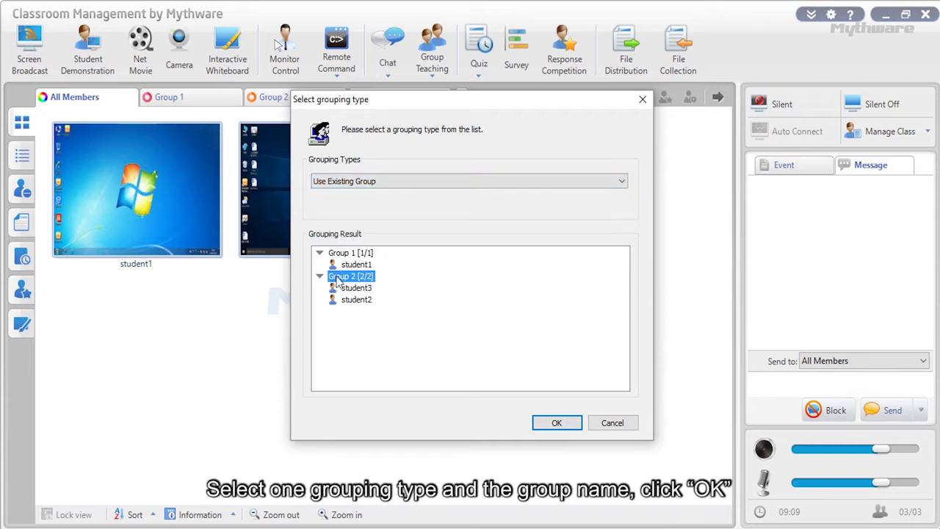
pyautogui.click(560, 425)
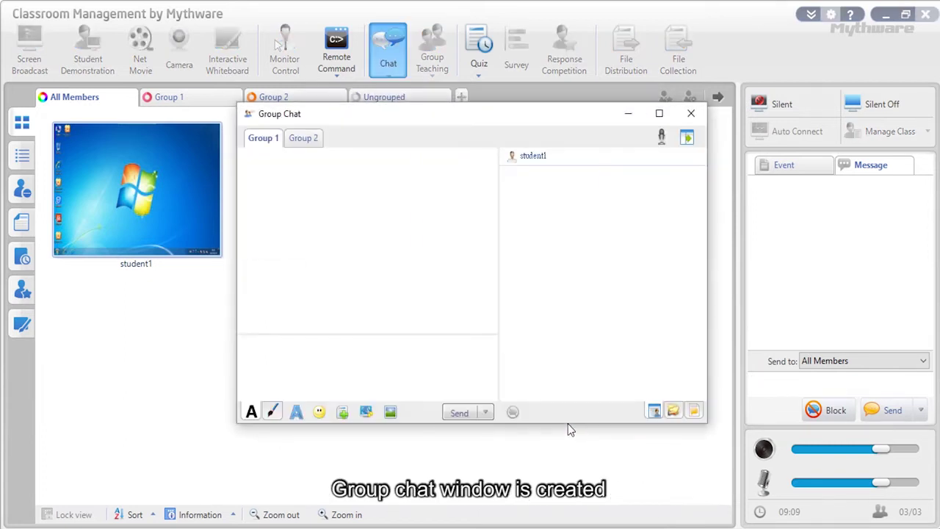
# Send the house drawing 06 and a handwritten letter A to the group
pyautogui.click(390, 413)
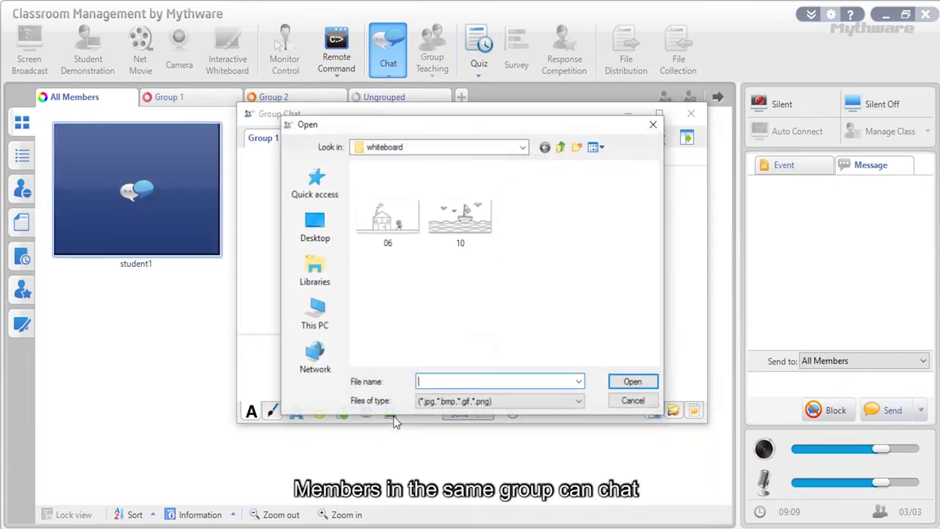
pyautogui.doubleClick(377, 225)
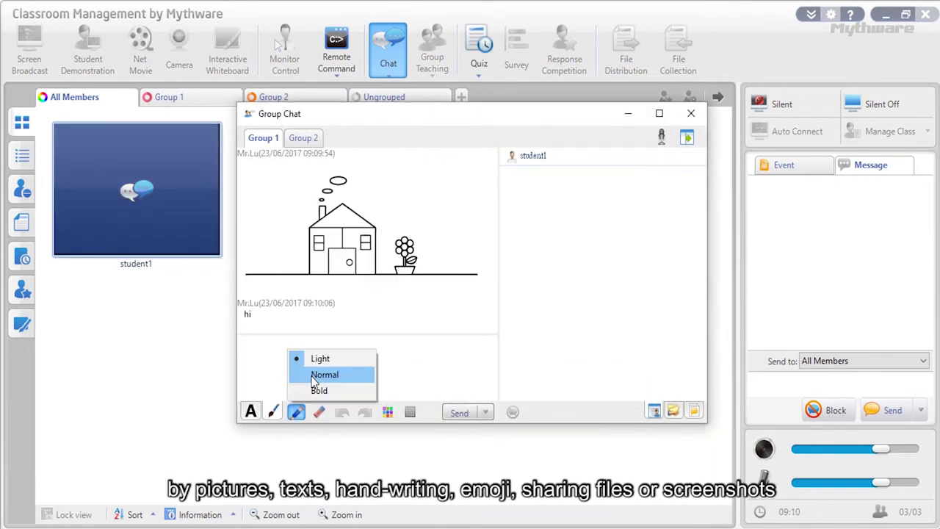
pyautogui.click(340, 373)
pyautogui.moveTo(284, 351)
pyautogui.mouseDown()
pyautogui.moveTo(274, 388)
pyautogui.moveTo(295, 376)
pyautogui.moveTo(293, 366)
pyautogui.mouseUp()
pyautogui.press('Return')
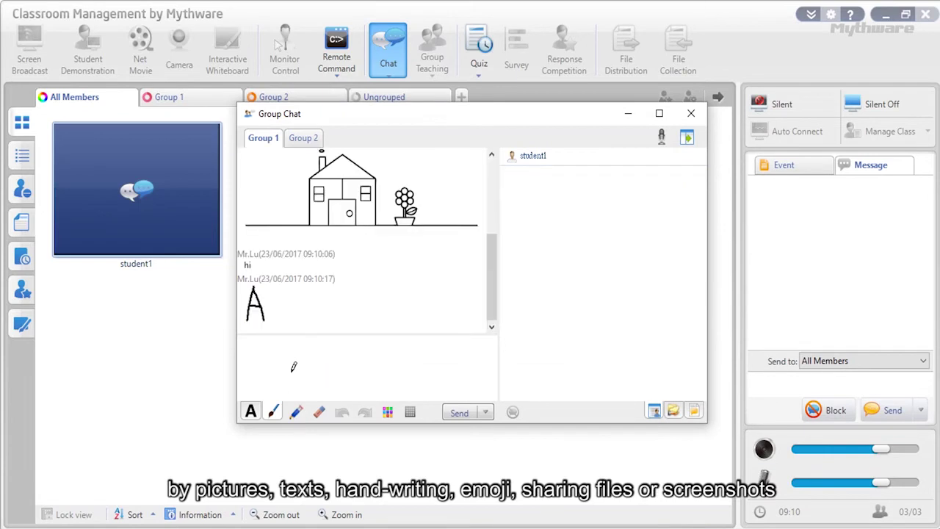
# Send a smiley emoji and share the file 10.png with the group
pyautogui.click(251, 412)
pyautogui.click(318, 411)
pyautogui.click(324, 361)
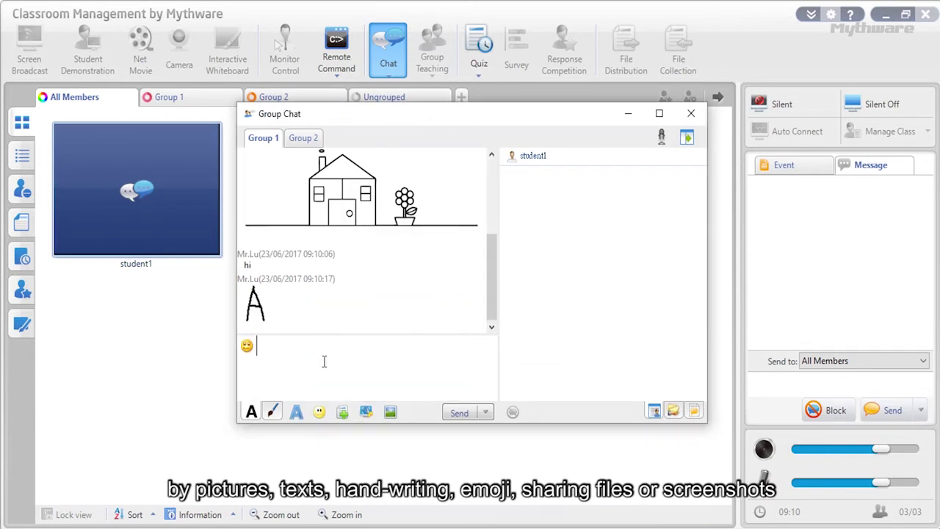
pyautogui.press('Return')
pyautogui.click(342, 411)
pyautogui.click(450, 213)
pyautogui.doubleClick(456, 220)
# Send a screenshot of the chat window's top area, then close the group chat
pyautogui.click(366, 411)
pyautogui.moveTo(233, 100); pyautogui.dragTo(409, 191)
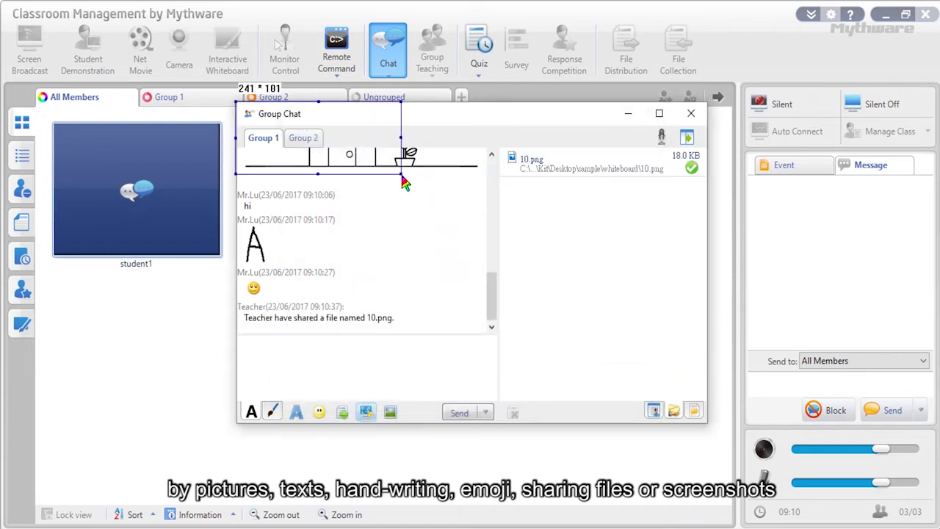
pyautogui.click(392, 184)
pyautogui.press('Return')
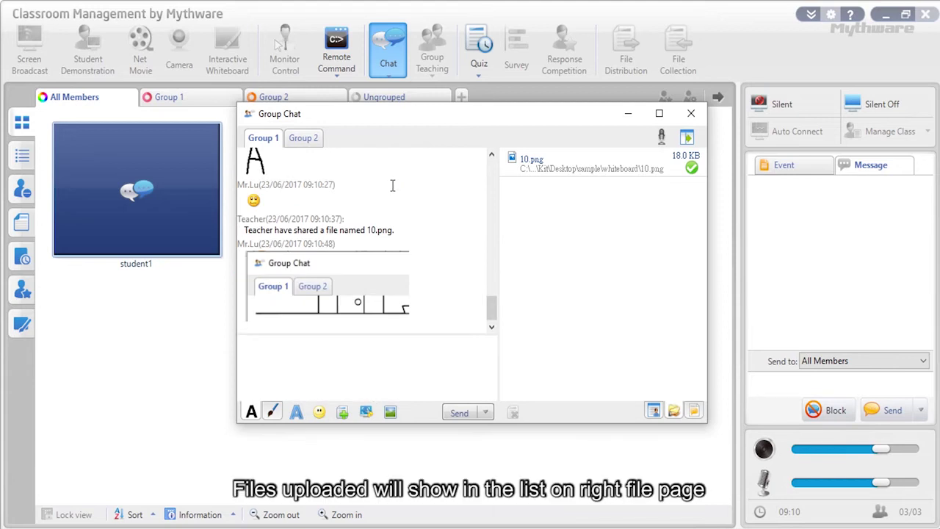
pyautogui.click(691, 113)
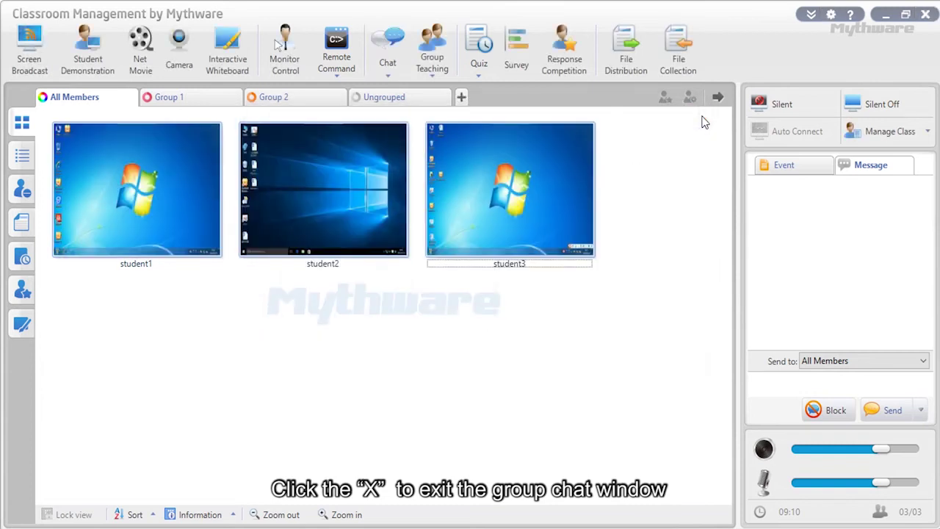
# Open Topic Chat and add a topic named Mathematics
pyautogui.click(389, 79)
pyautogui.click(412, 131)
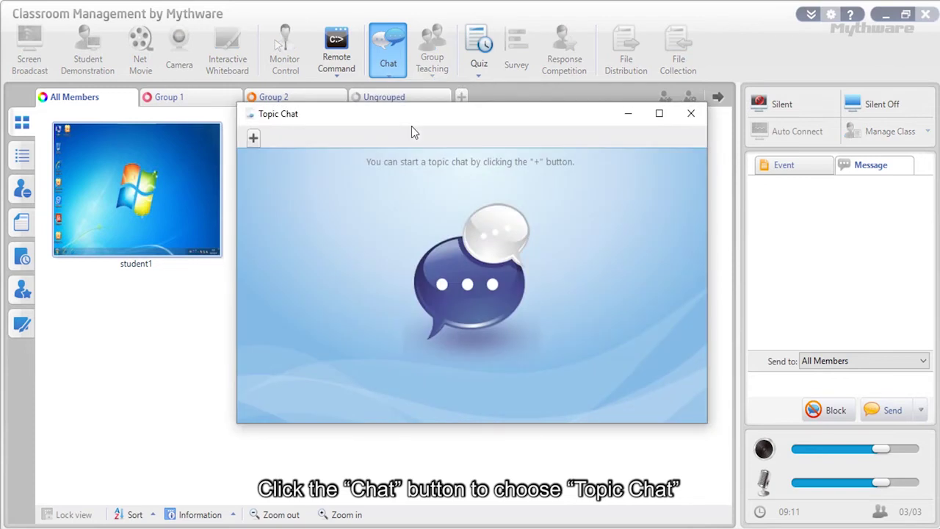
pyautogui.click(255, 139)
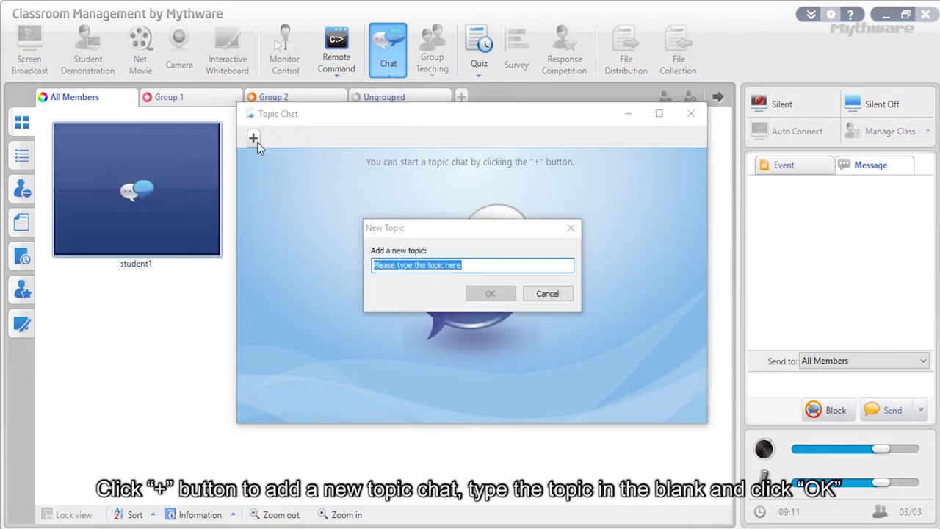
pyautogui.write('Mathematics')
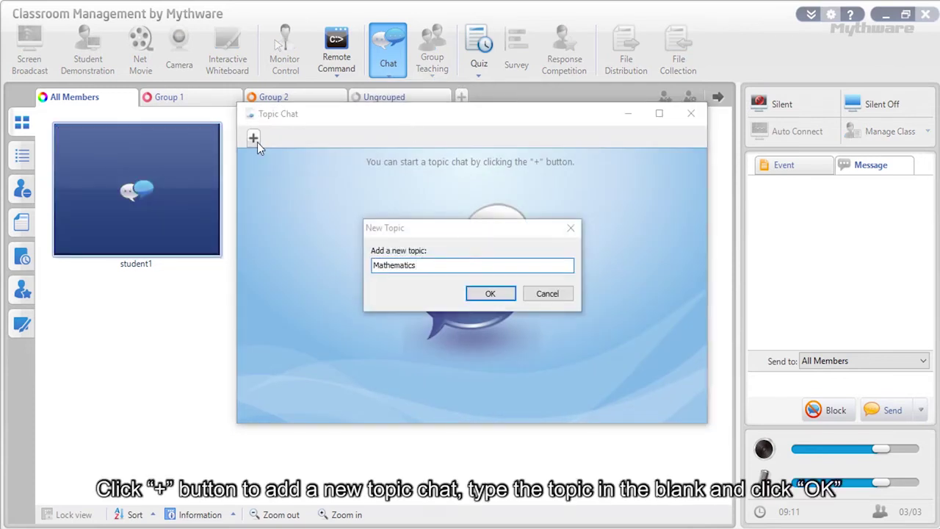
pyautogui.click(490, 293)
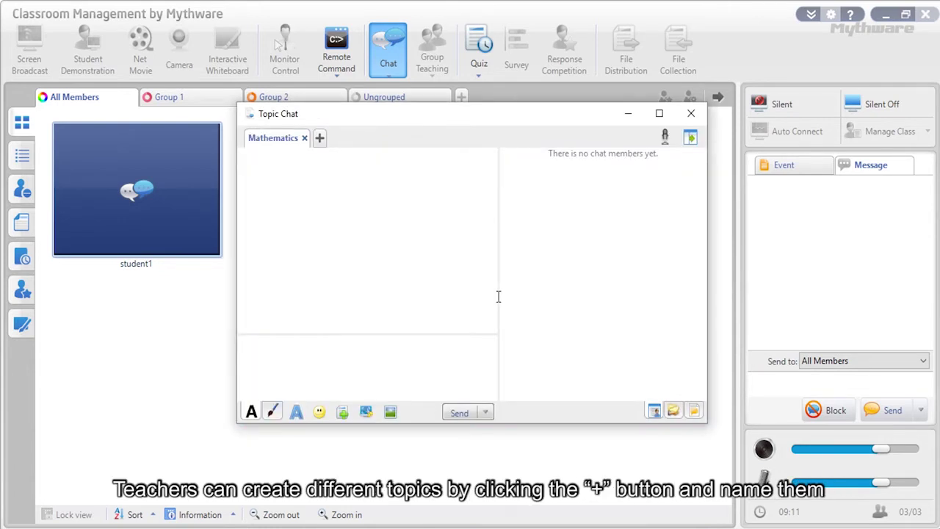
# Add English and Chinese topics, switch back to Mathematics, then close the topic chat
pyautogui.click(320, 138)
pyautogui.write('English')
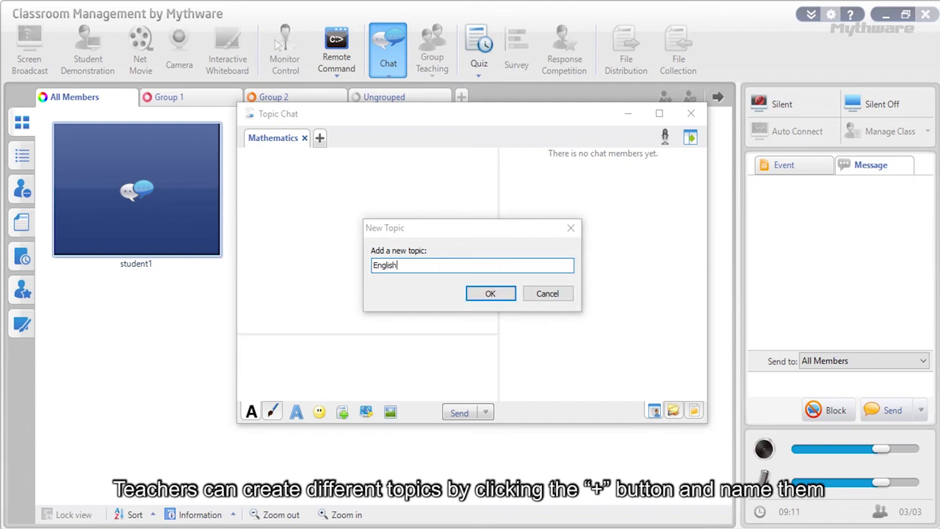
pyautogui.press('Return')
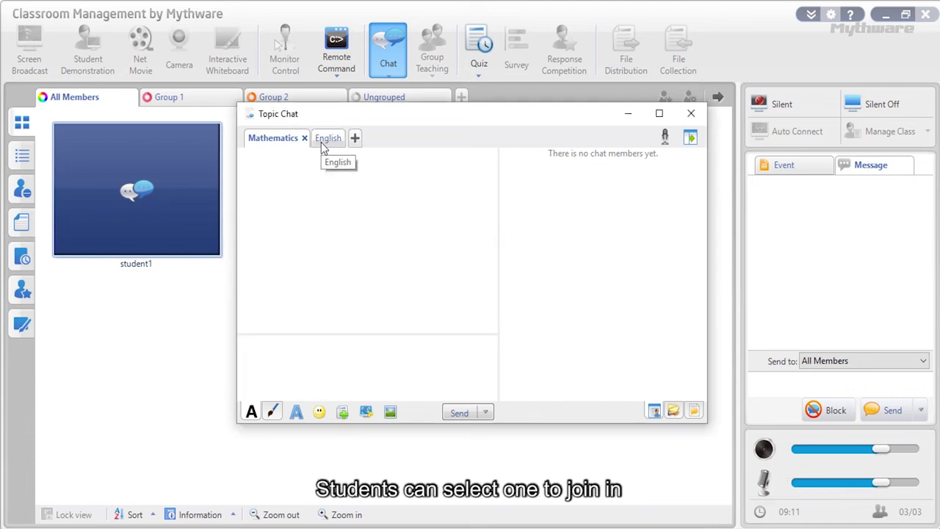
pyautogui.click(354, 138)
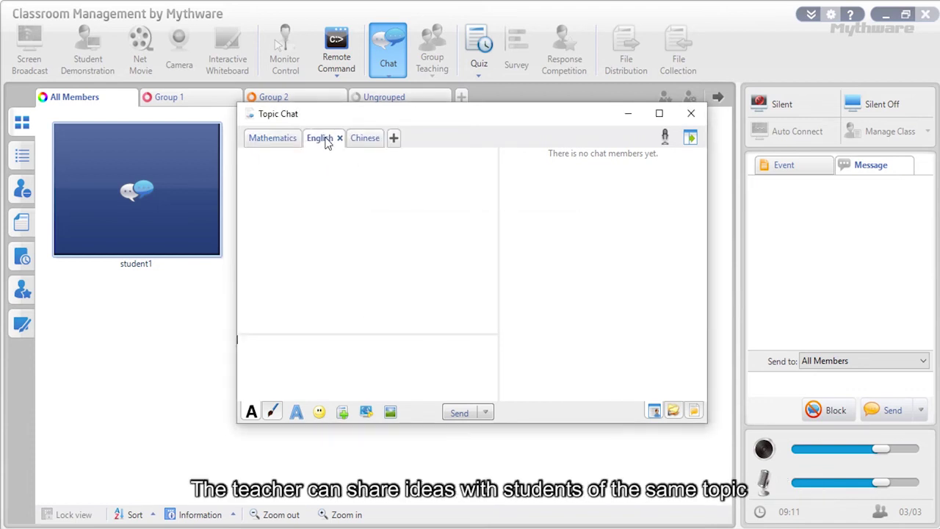
pyautogui.click(285, 139)
pyautogui.click(701, 108)
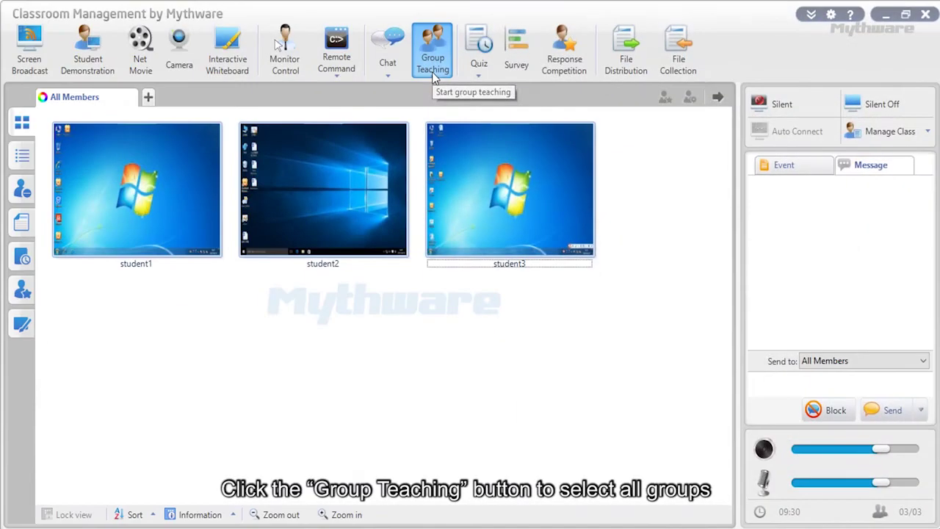
# Show the Group Teaching options: All Groups or Part of Groups
pyautogui.click(433, 66)
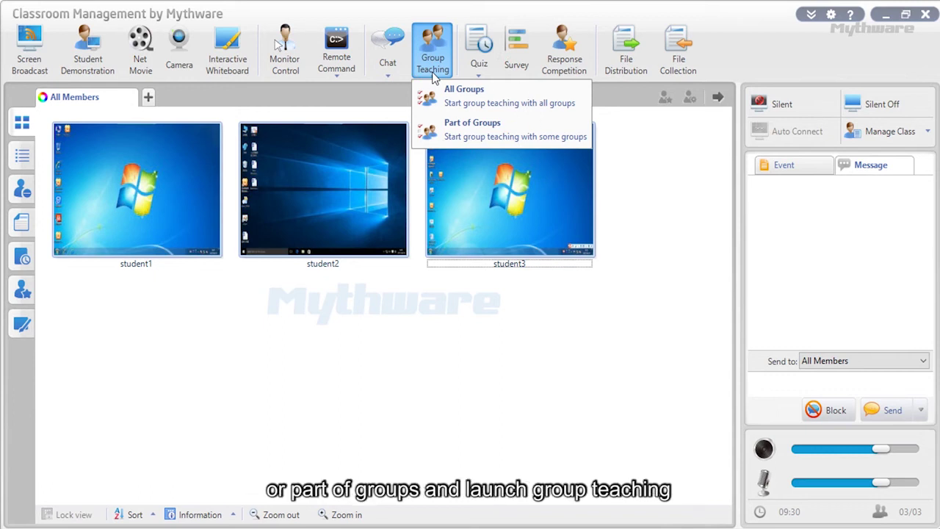
# Create Group 1 with student1, then Group 2 from student2 and student3
pyautogui.click(149, 97)
pyautogui.click(356, 234)
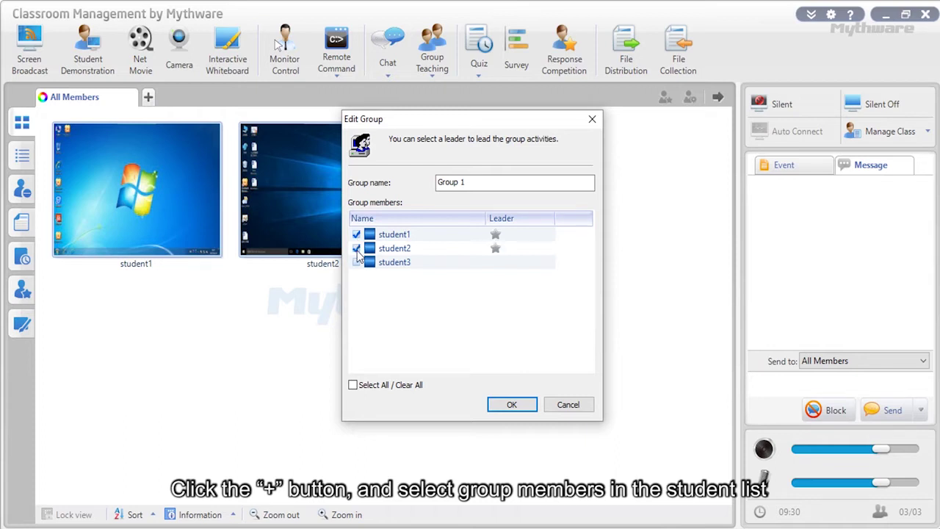
pyautogui.click(512, 405)
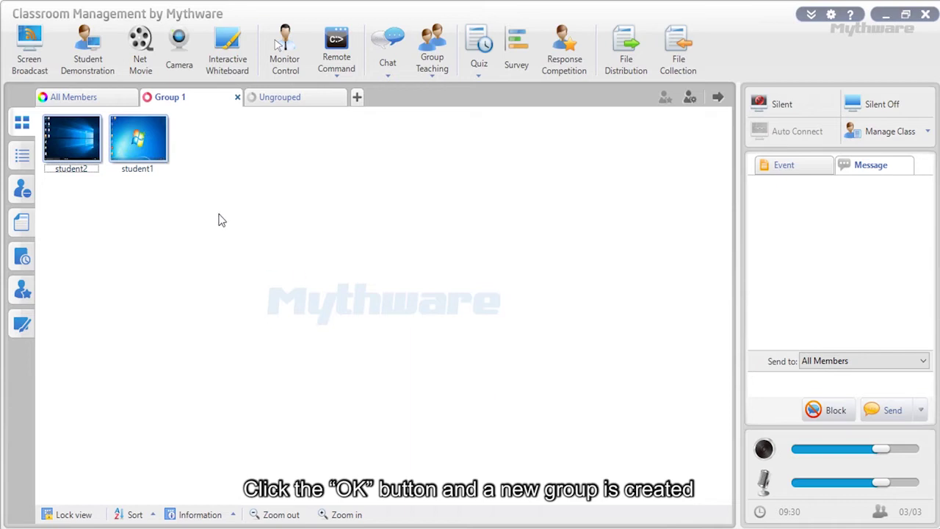
pyautogui.click(112, 103)
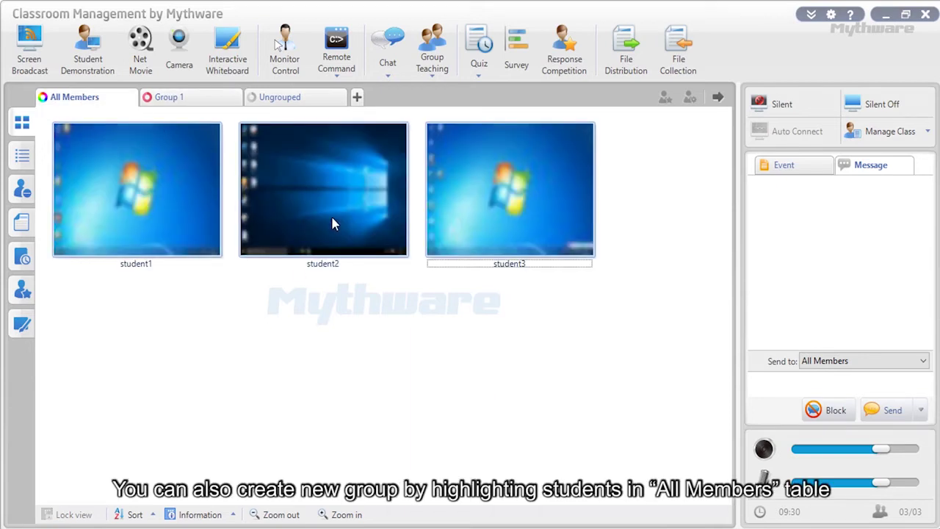
pyautogui.moveTo(565, 342); pyautogui.dragTo(358, 98)
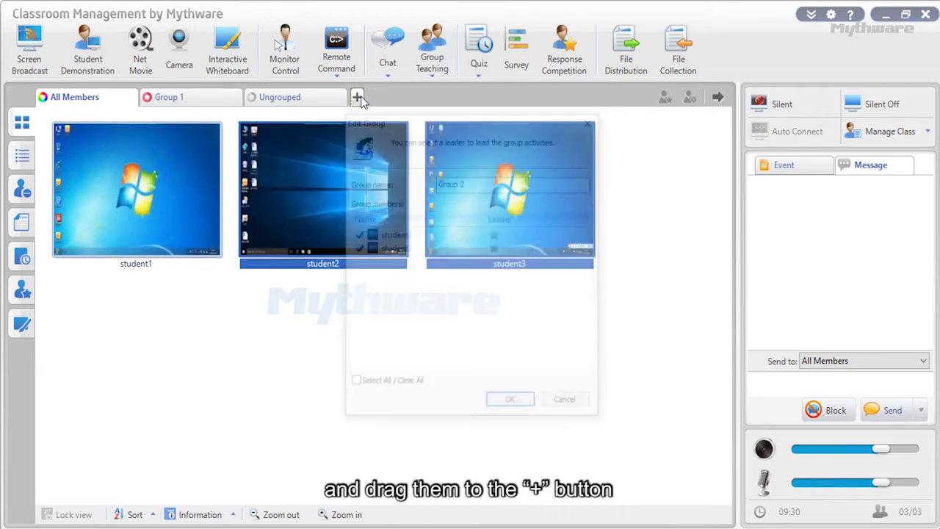
pyautogui.click(510, 399)
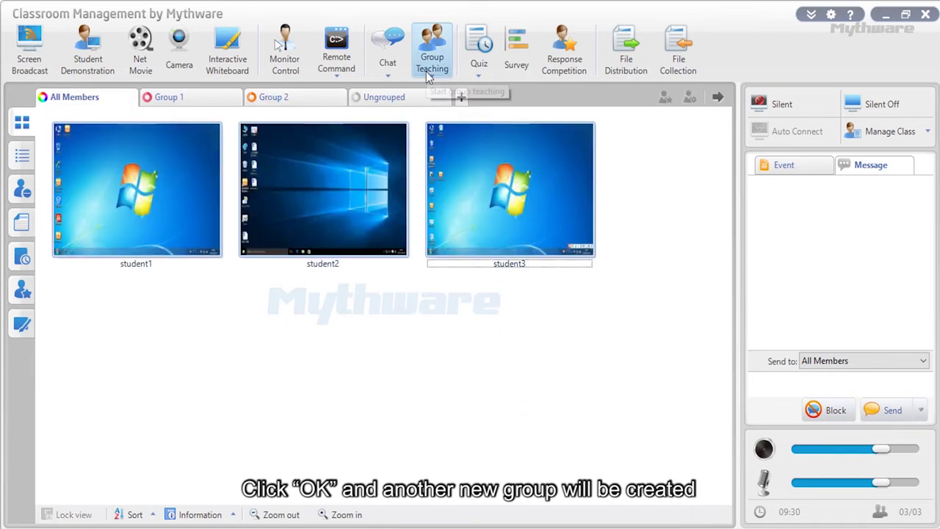
# Start group teaching with Part of Groups, choosing only Group 2
pyautogui.click(430, 73)
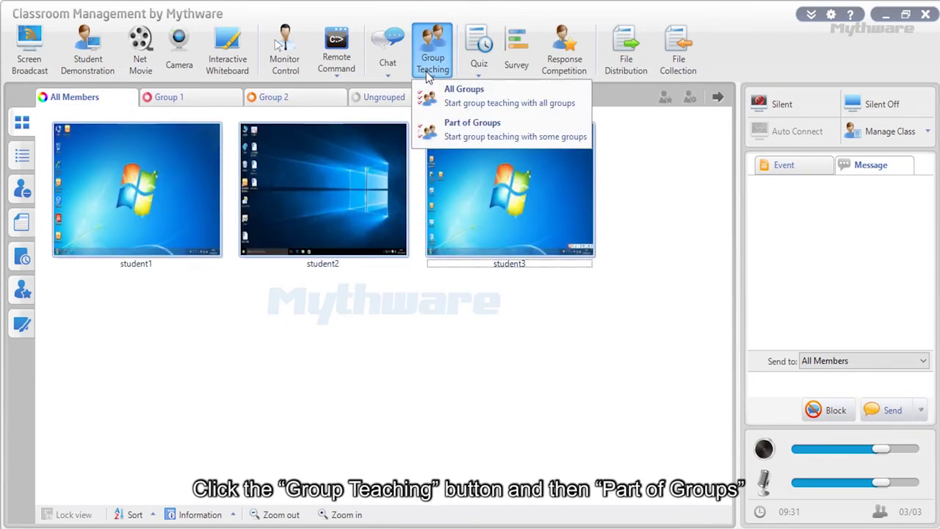
pyautogui.click(487, 130)
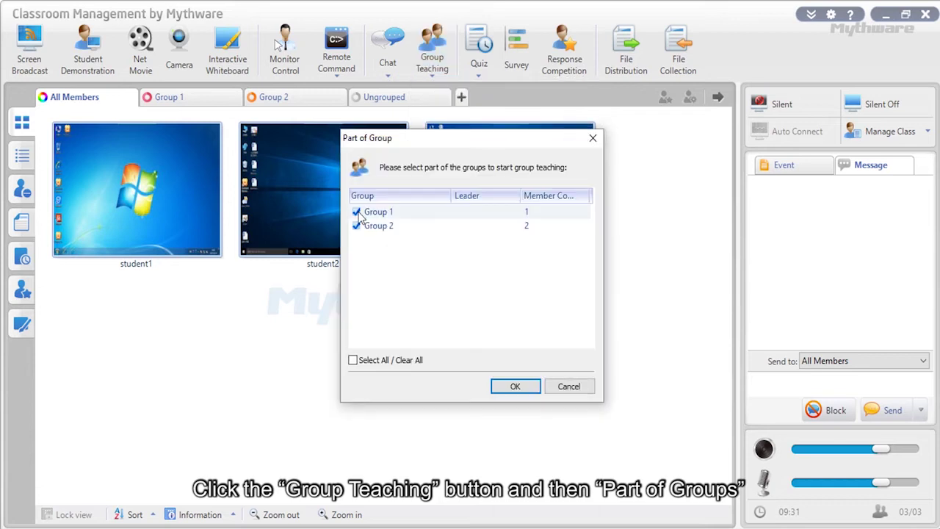
pyautogui.click(514, 387)
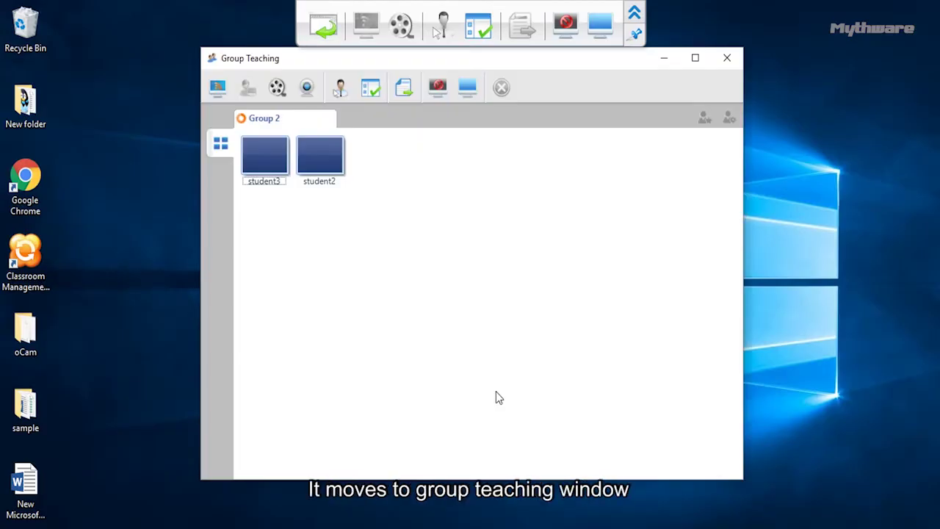
# Make student3 the leader of Group 2
pyautogui.click(269, 168)
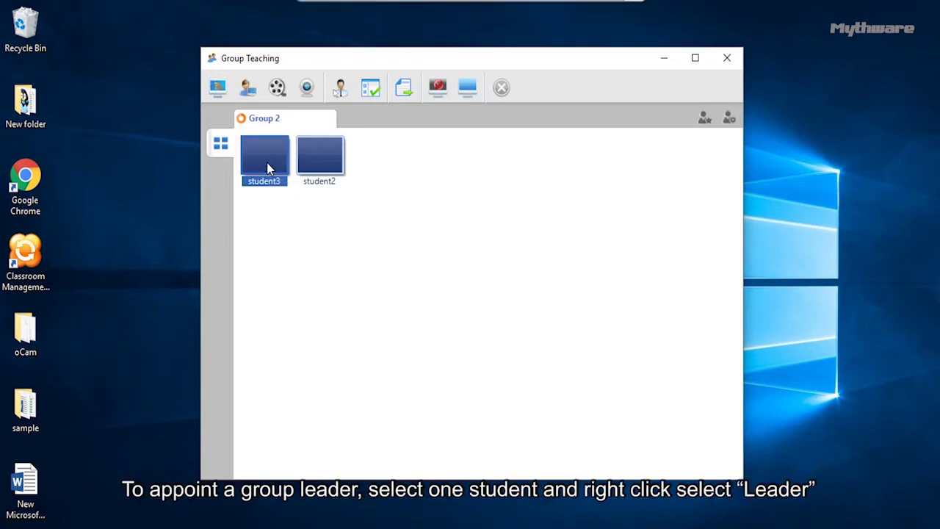
pyautogui.rightClick(268, 168)
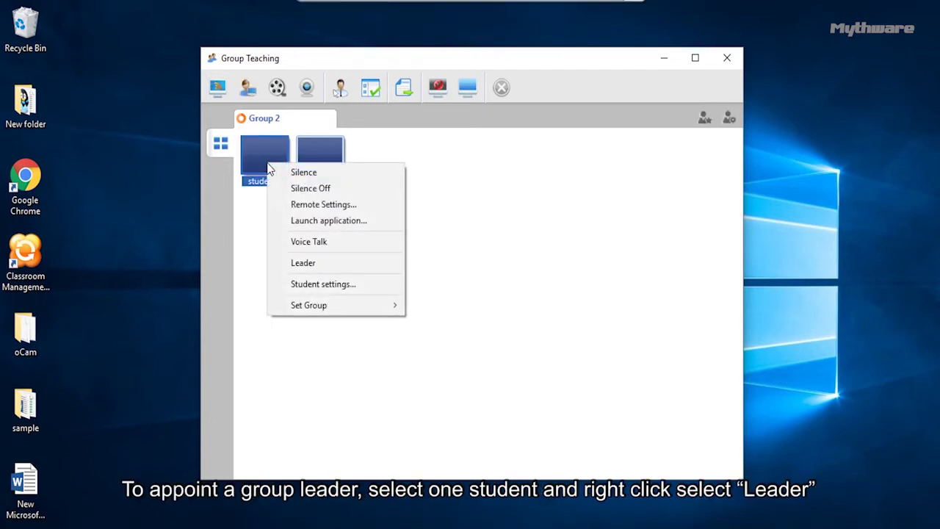
pyautogui.click(299, 264)
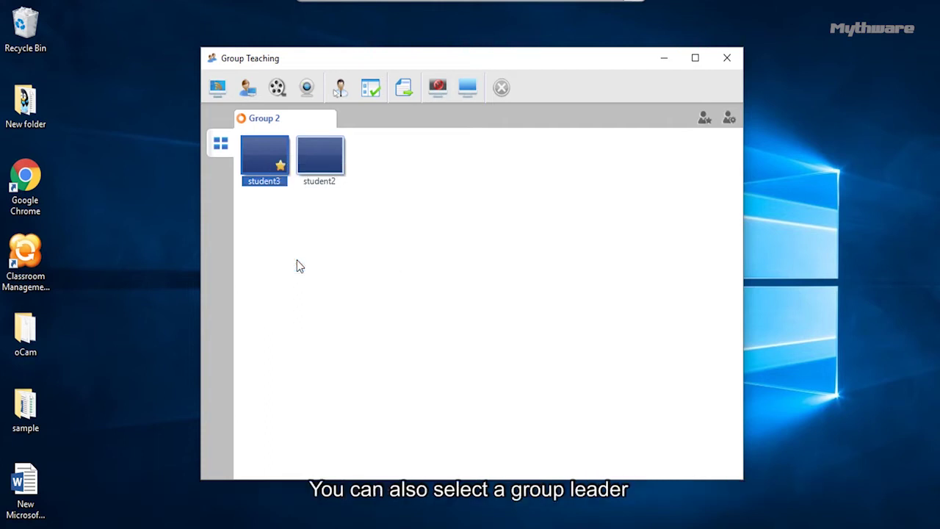
pyautogui.click(704, 118)
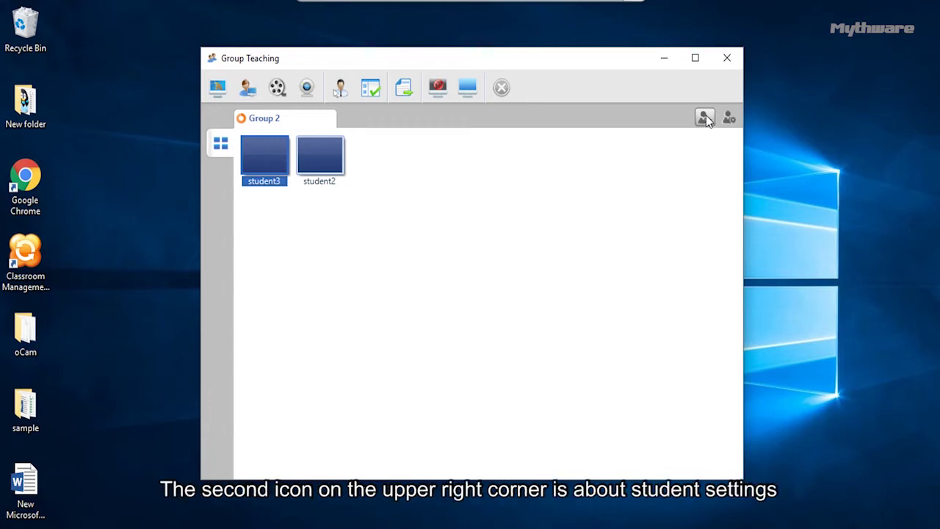
# Give student3 Group Leader role with all functions authorized, then end group teaching
pyautogui.click(729, 117)
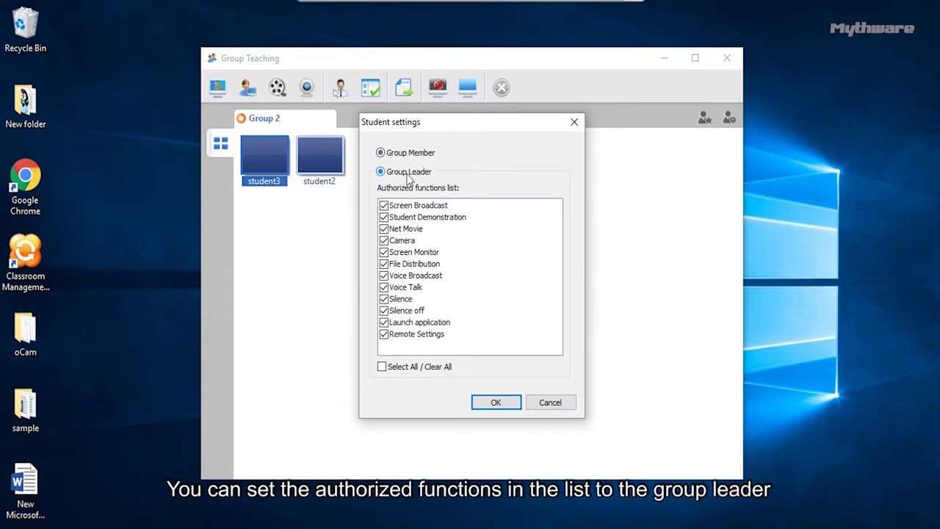
pyautogui.click(493, 401)
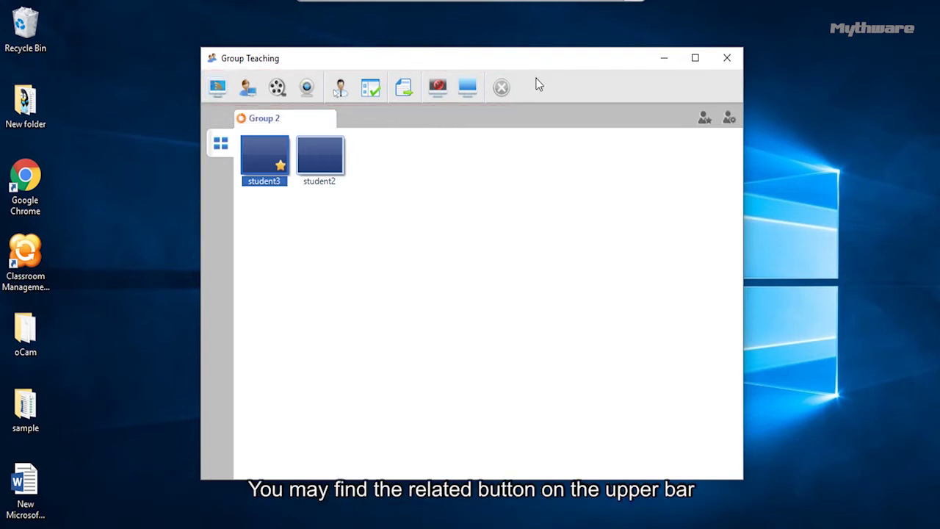
pyautogui.click(727, 59)
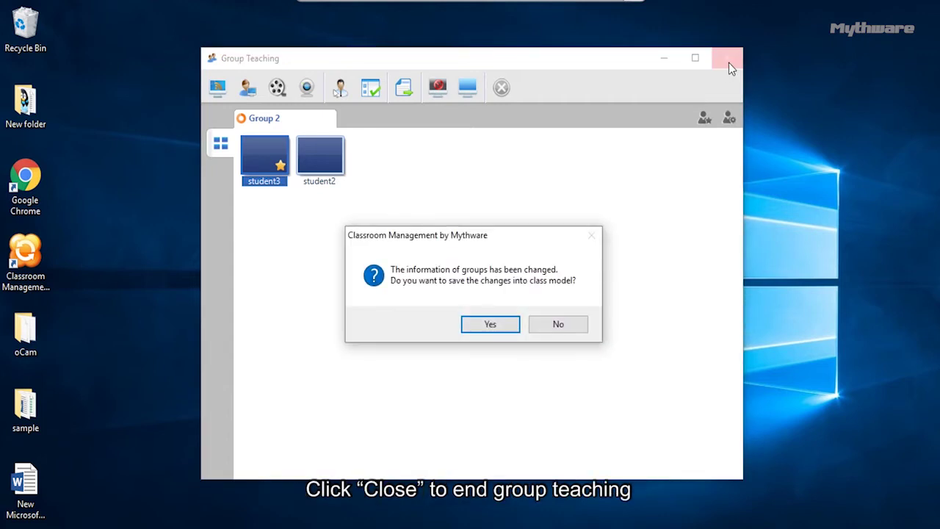
# Save the group changes into the class model, then start live monitoring of all students
pyautogui.click(490, 324)
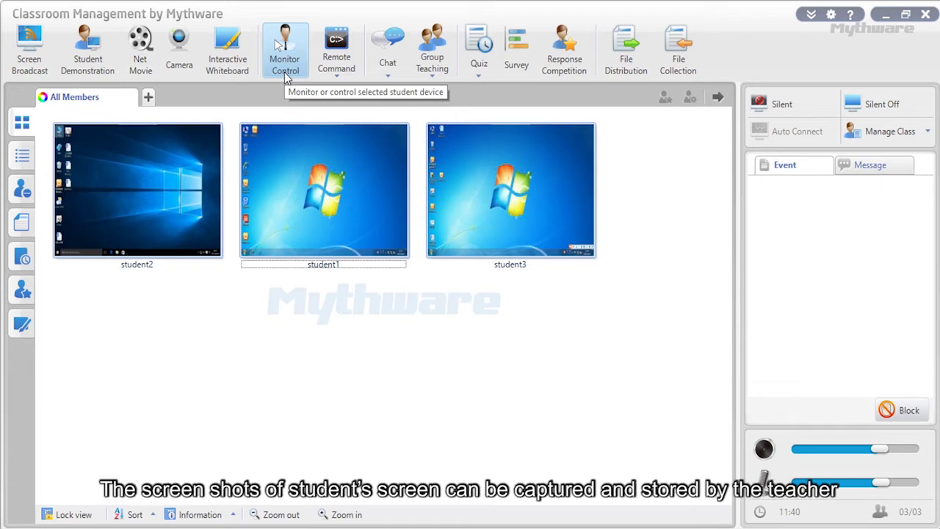
pyautogui.click(285, 74)
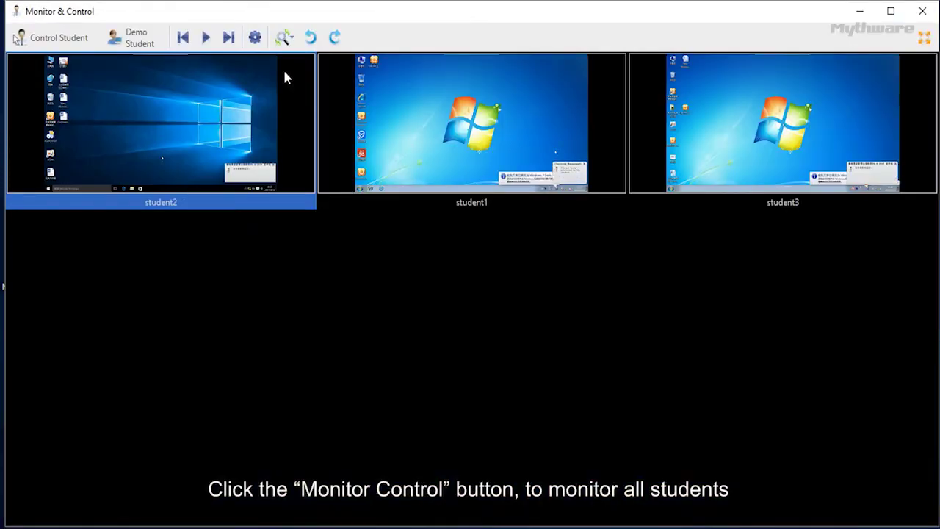
# Show 4 student screens at once, take teacher-only control of student2's computer, then close it
pyautogui.click(255, 38)
pyautogui.click(497, 280)
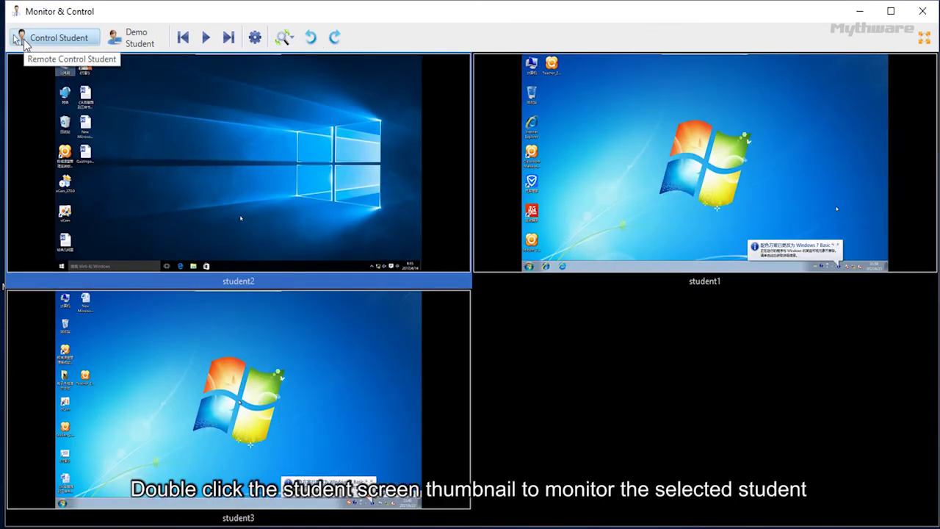
pyautogui.click(23, 41)
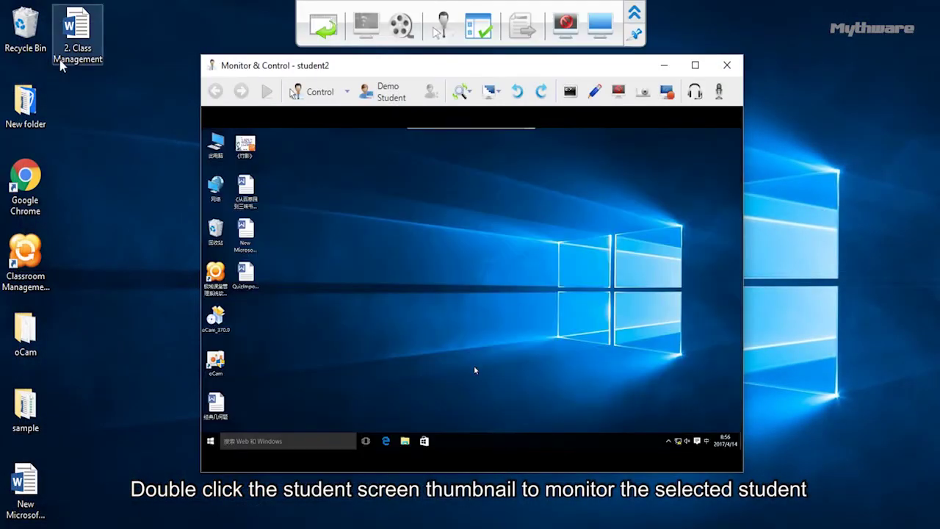
pyautogui.click(326, 100)
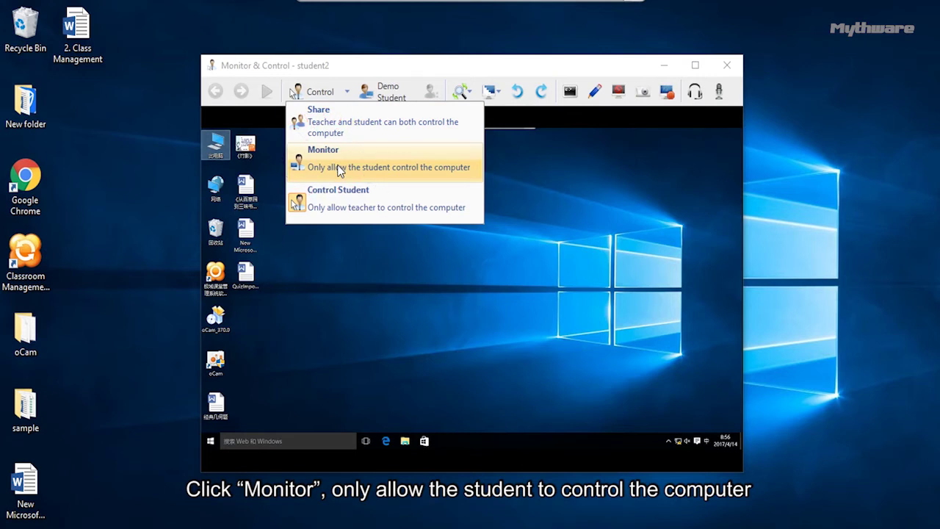
pyautogui.click(340, 207)
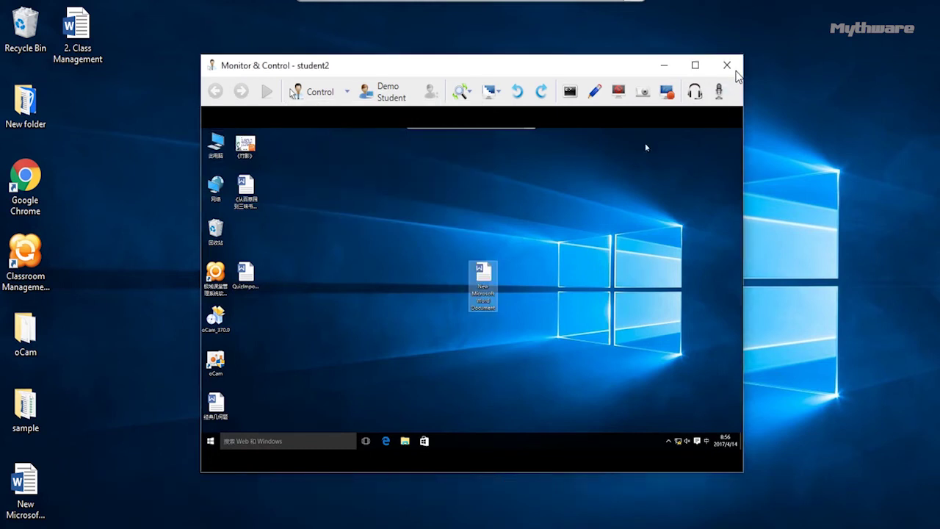
pyautogui.click(727, 65)
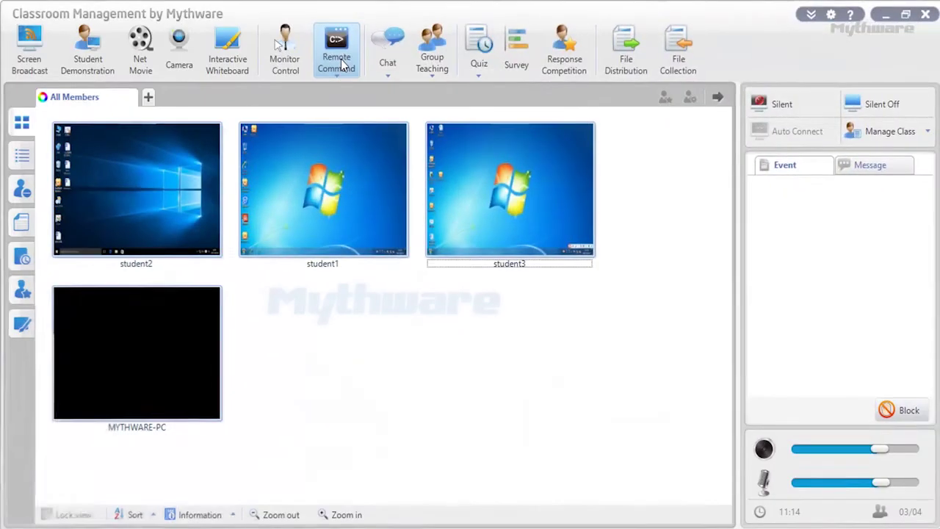
# Launch Calculator remotely on all student computers and close the launcher
pyautogui.click(341, 63)
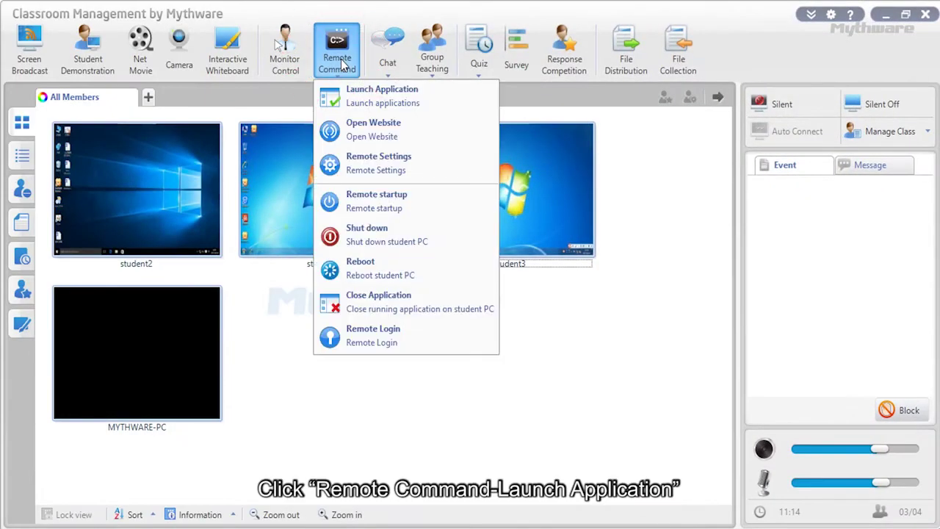
pyautogui.click(345, 99)
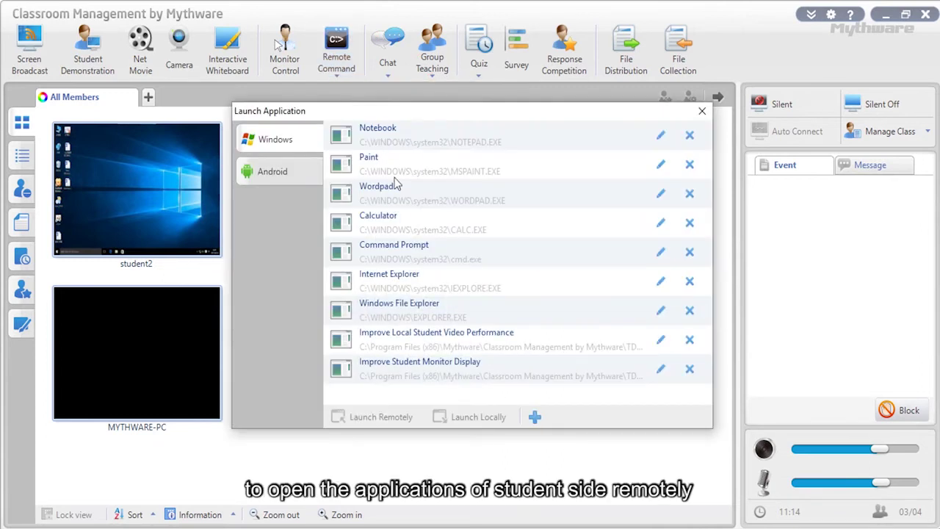
pyautogui.click(397, 221)
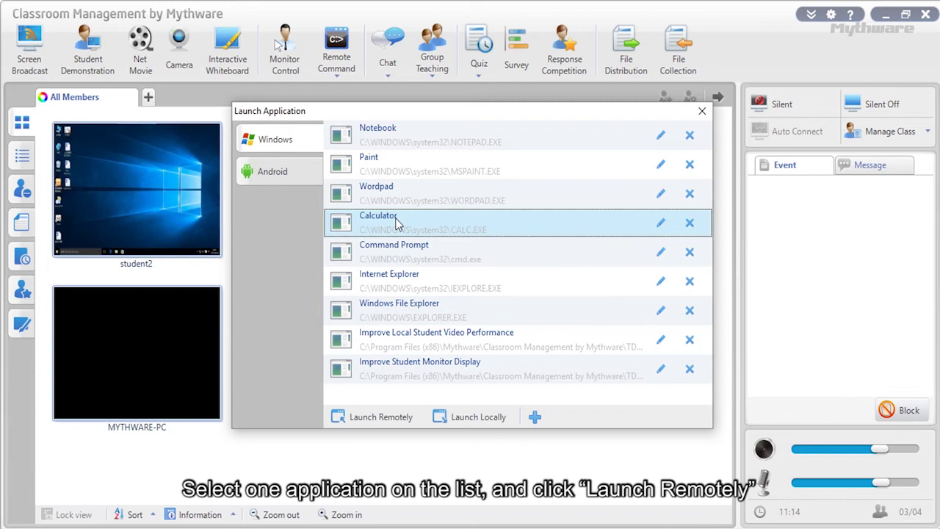
pyautogui.click(371, 417)
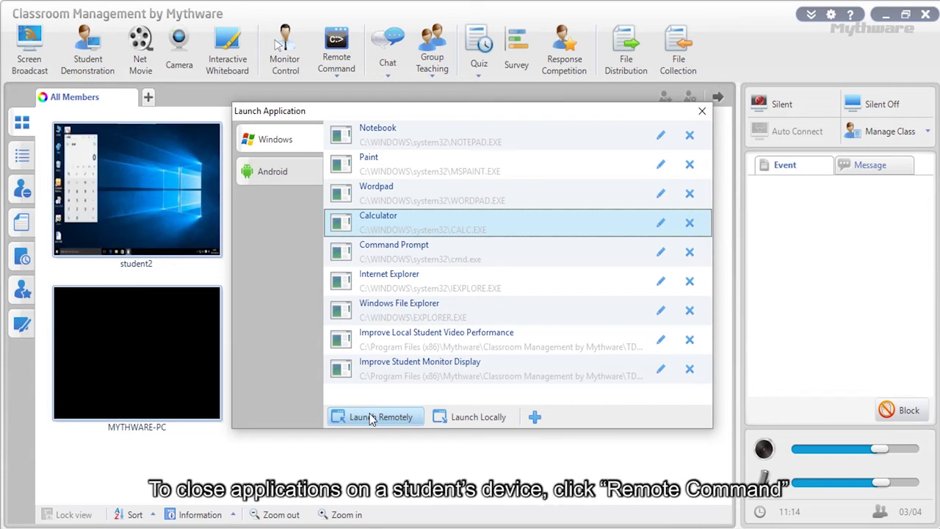
pyautogui.click(701, 114)
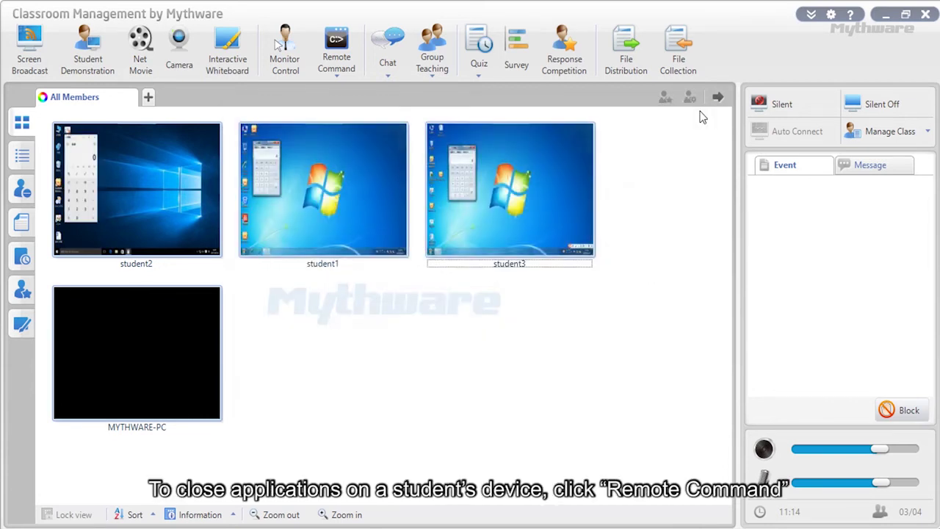
# Close the students' applications with 'Force close without prompt' enabled
pyautogui.click(340, 68)
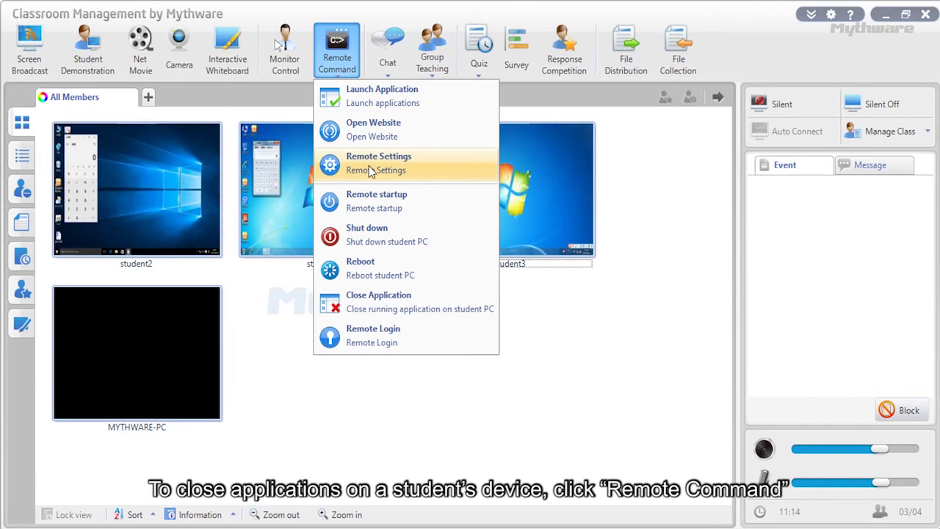
pyautogui.click(380, 301)
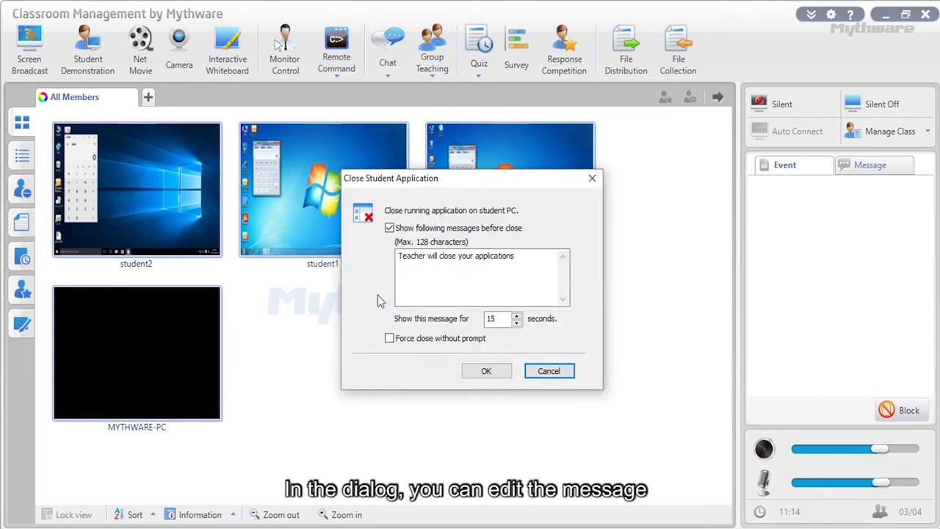
pyautogui.click(390, 338)
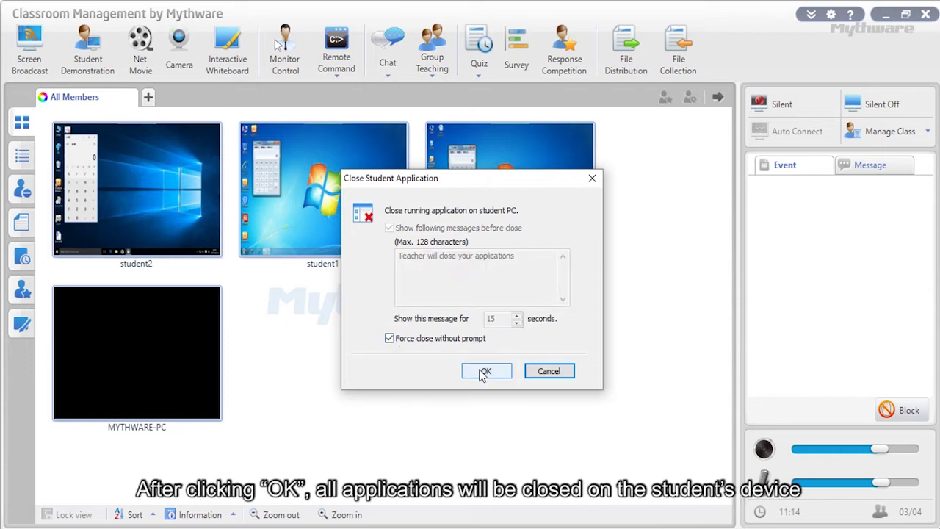
pyautogui.click(483, 371)
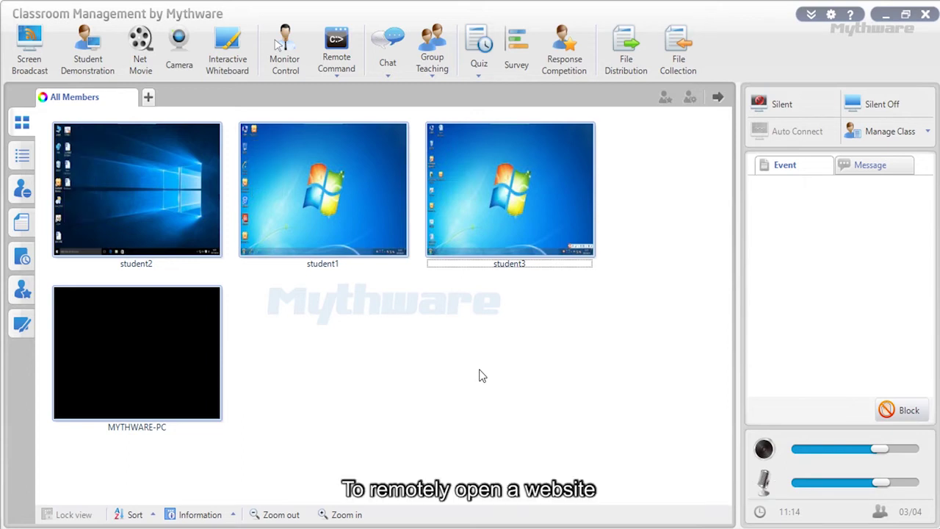
pyautogui.click(354, 72)
pyautogui.click(369, 130)
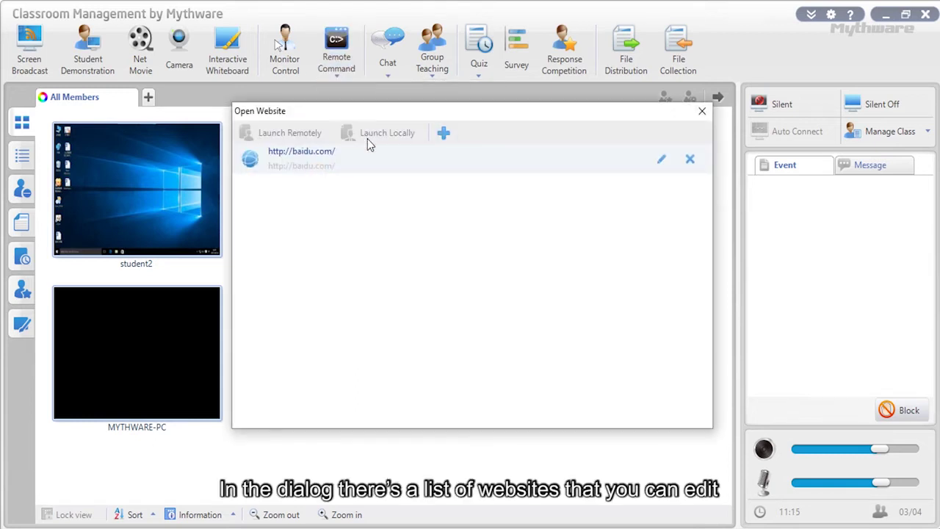
pyautogui.click(360, 169)
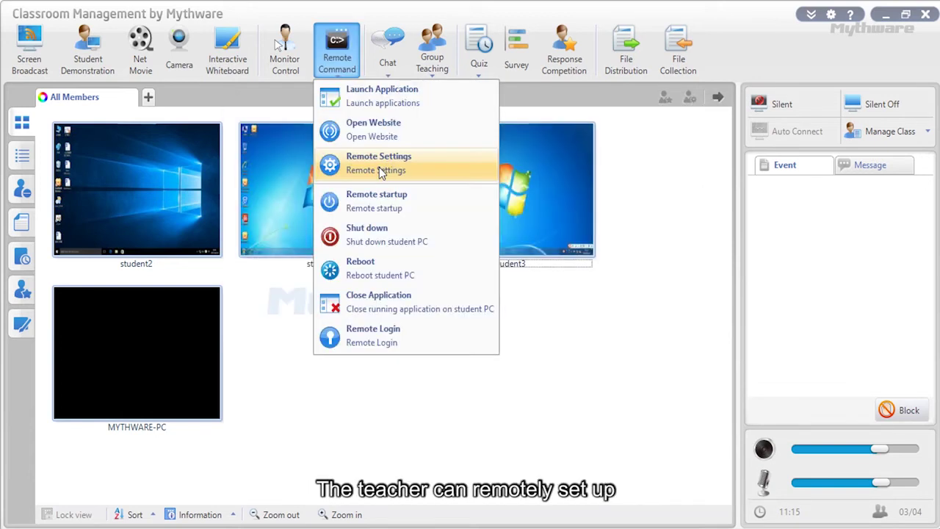
pyautogui.click(389, 169)
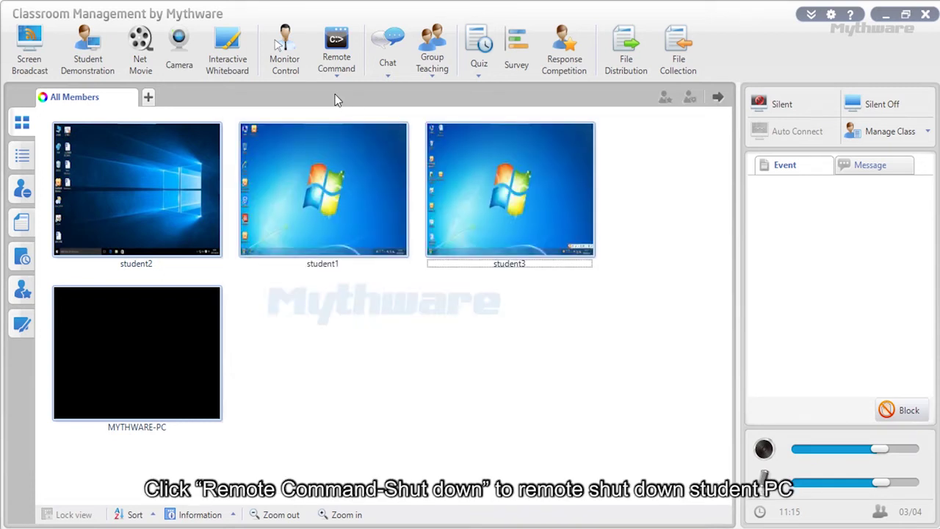
pyautogui.click(323, 74)
# Shut down the student PCs with 'Force shut down without prompt' ticked
pyautogui.click(379, 236)
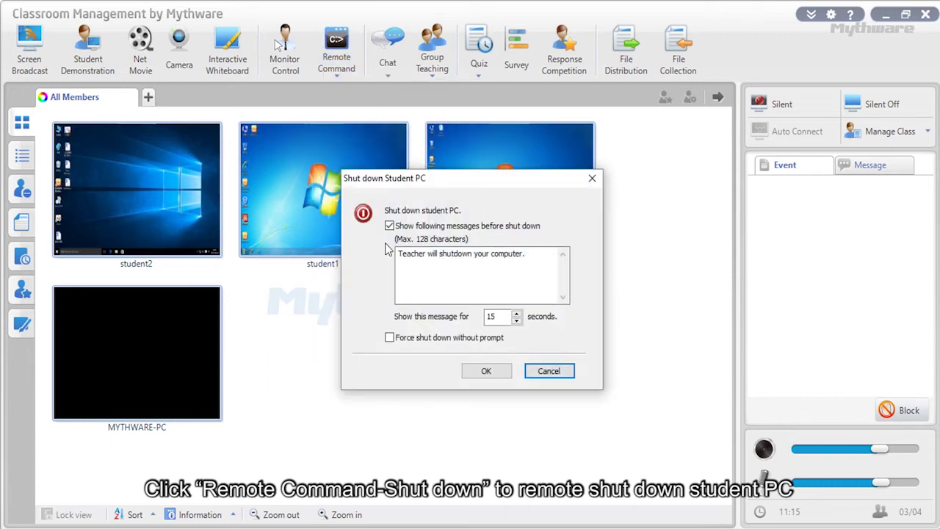
pyautogui.click(390, 337)
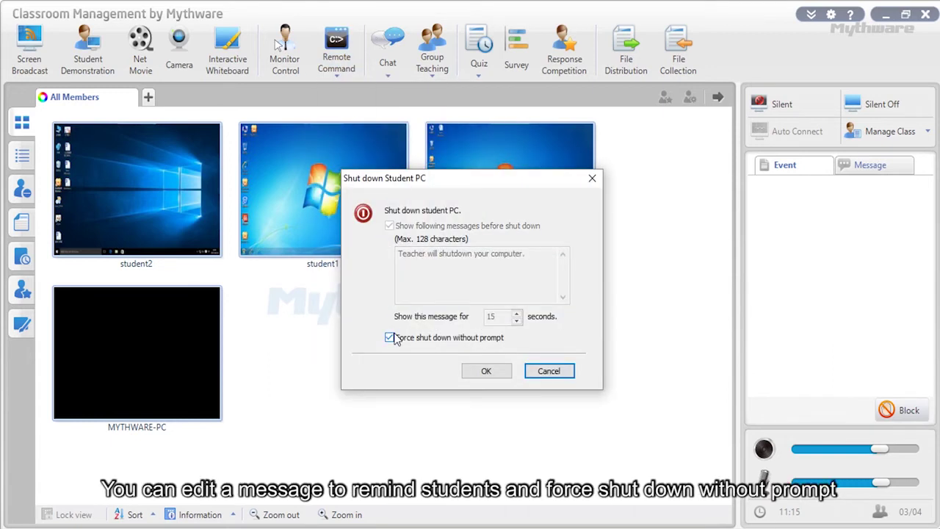
pyautogui.click(492, 373)
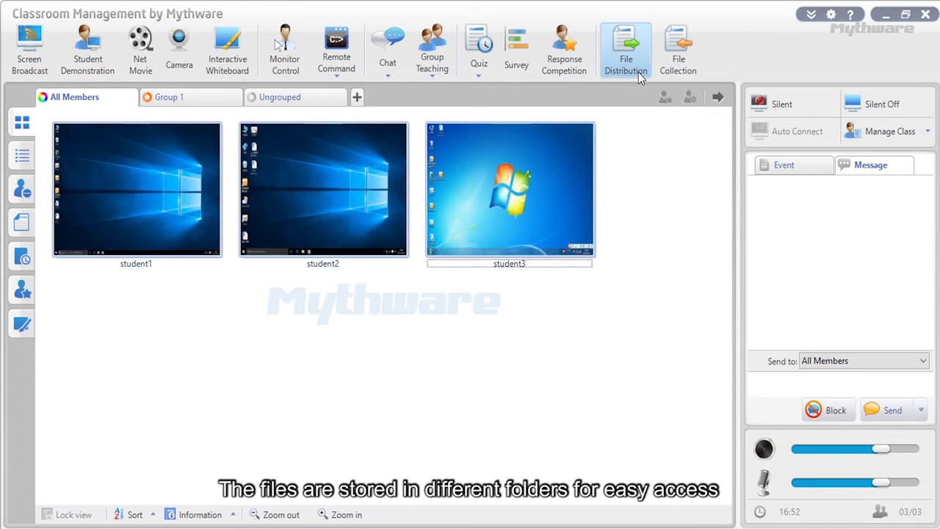
pyautogui.click(639, 72)
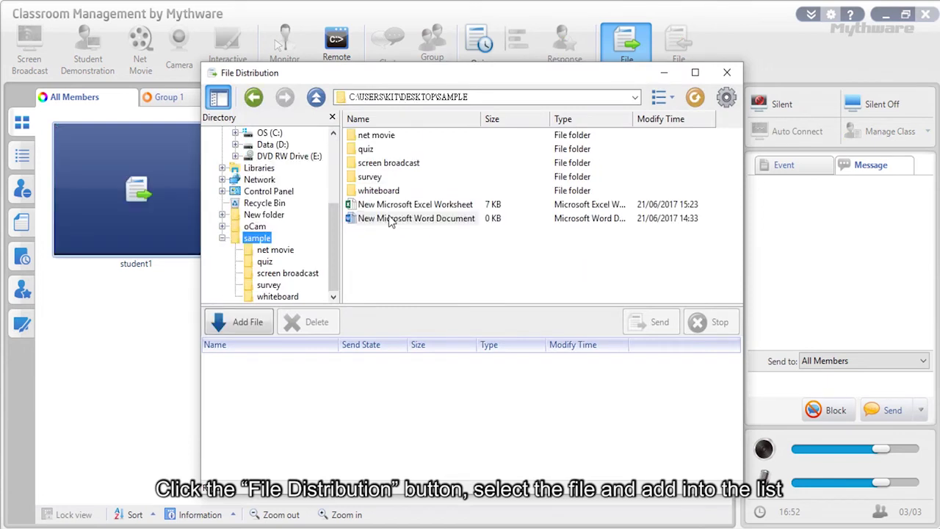
# Add New Microsoft Word Document, send it to the students, then show File Collection
pyautogui.click(389, 217)
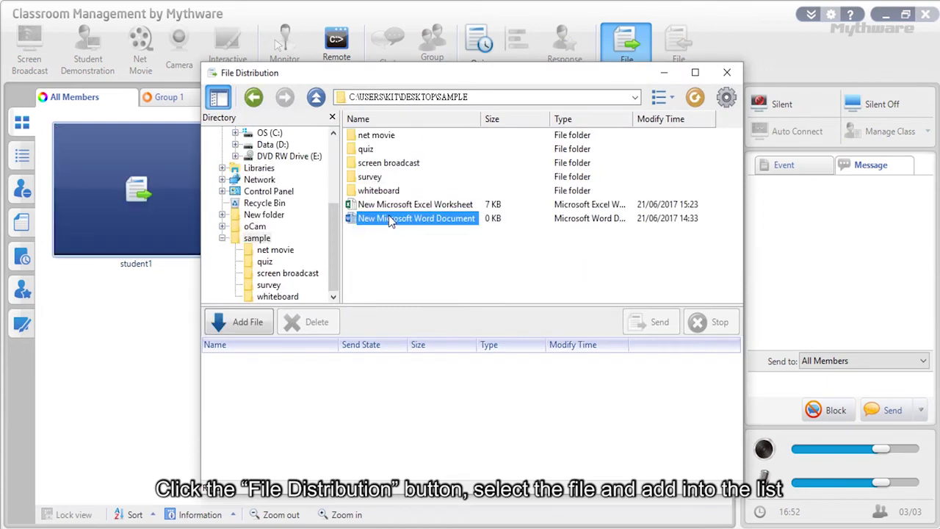
pyautogui.click(235, 327)
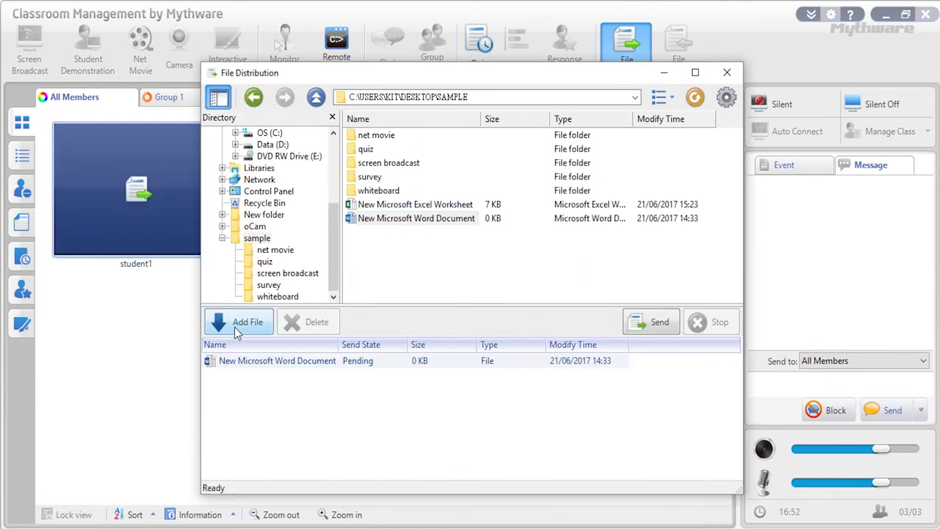
pyautogui.click(642, 323)
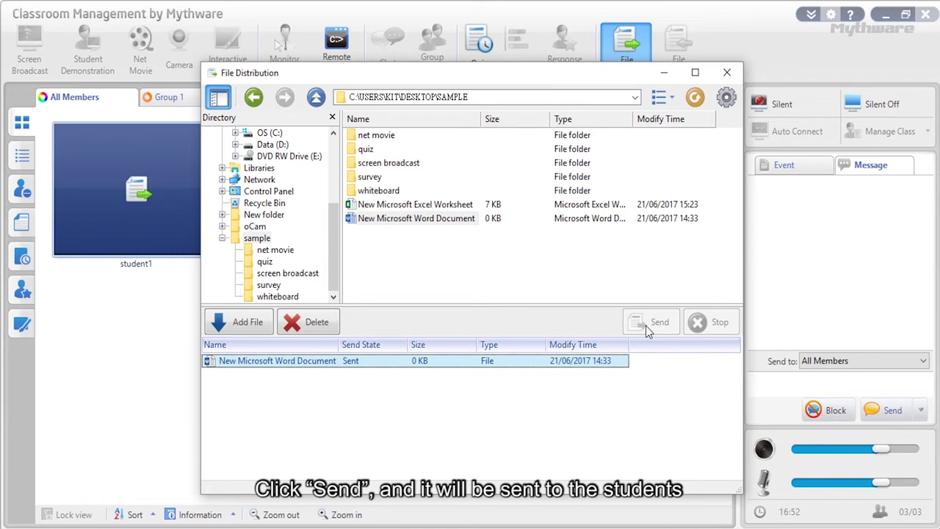
pyautogui.click(727, 74)
pyautogui.click(687, 68)
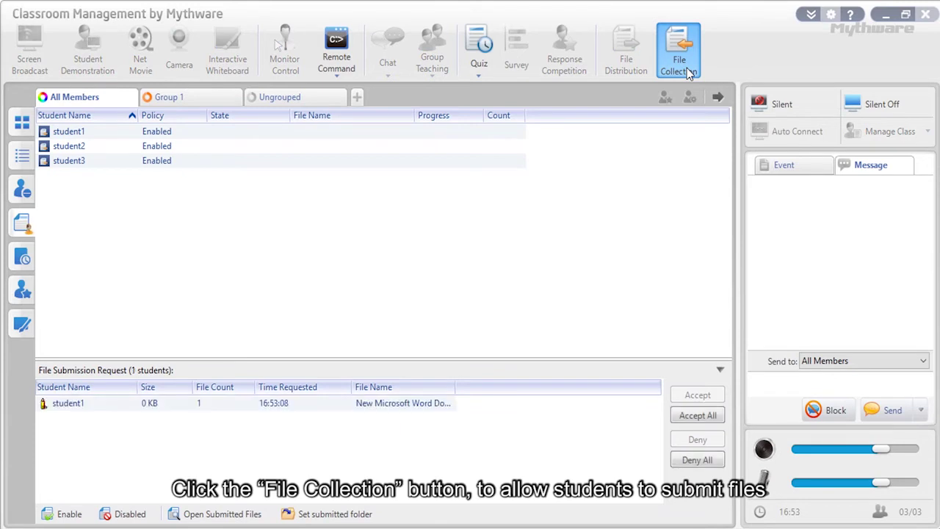
# Accept student1's file submission and check where the file was saved
pyautogui.click(421, 401)
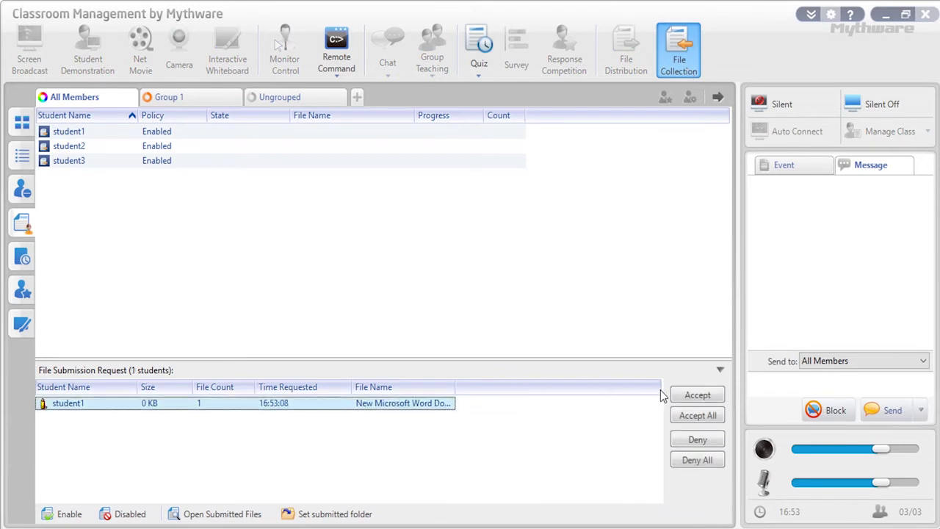
pyautogui.click(686, 397)
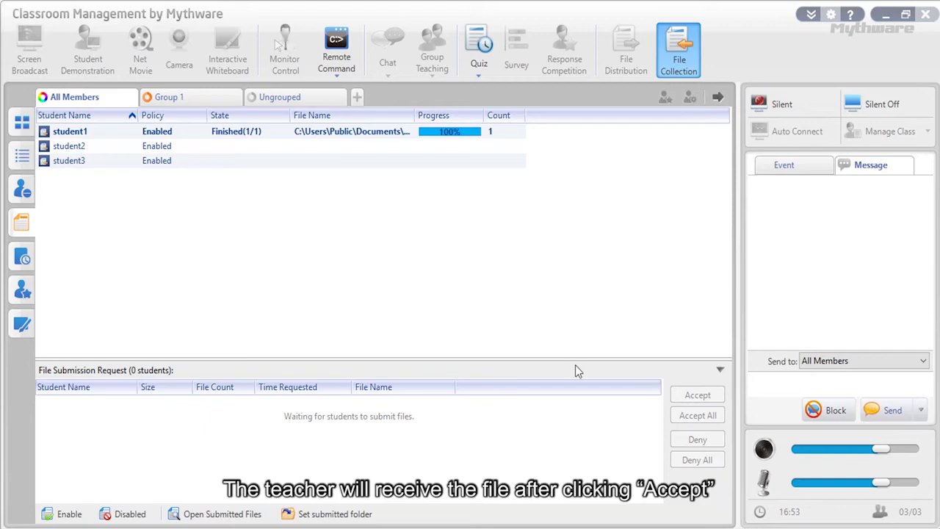
pyautogui.click(352, 135)
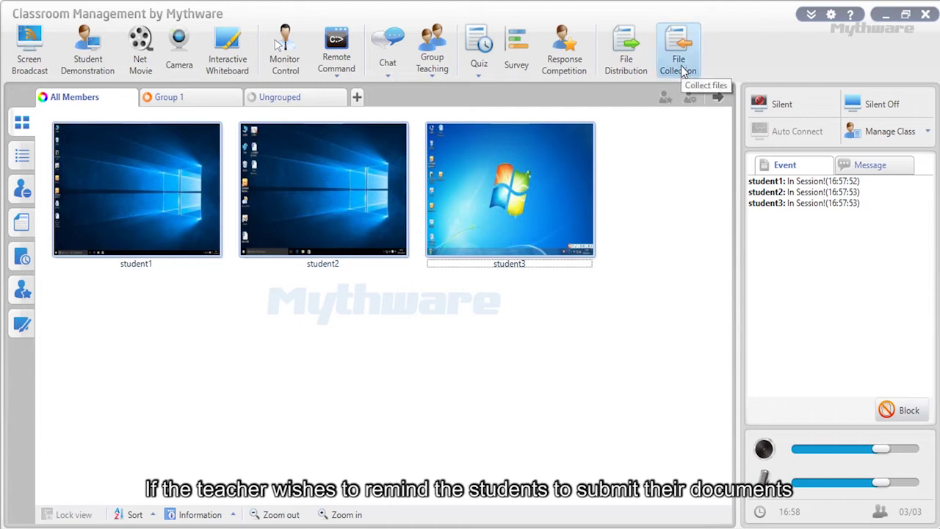
# Back in File Collection, accept student3's file submission
pyautogui.click(682, 71)
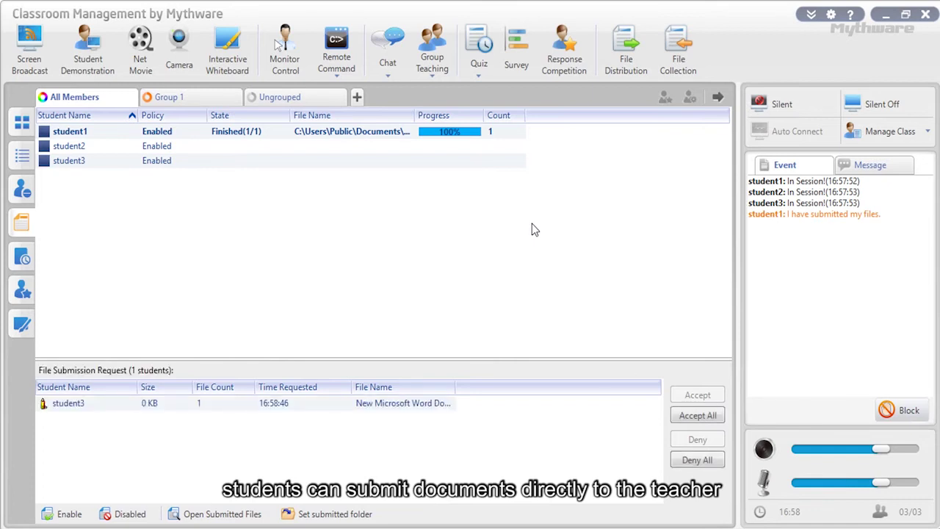
pyautogui.click(241, 404)
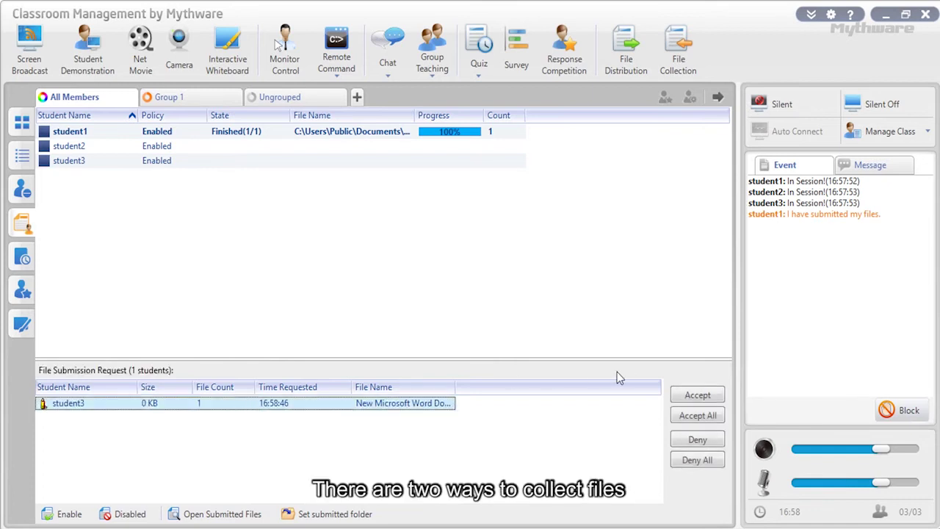
pyautogui.click(707, 395)
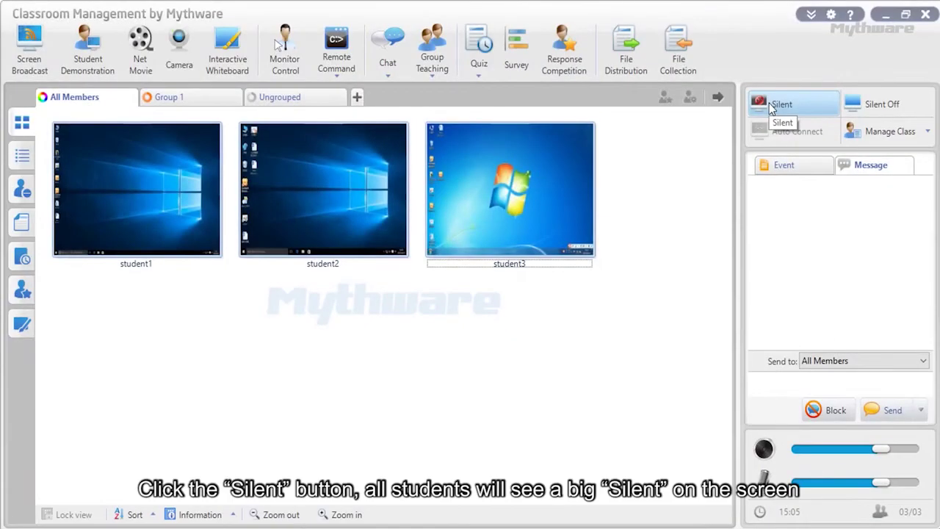
# Lock all student screens with Silent, then turn Silent Off
pyautogui.click(778, 104)
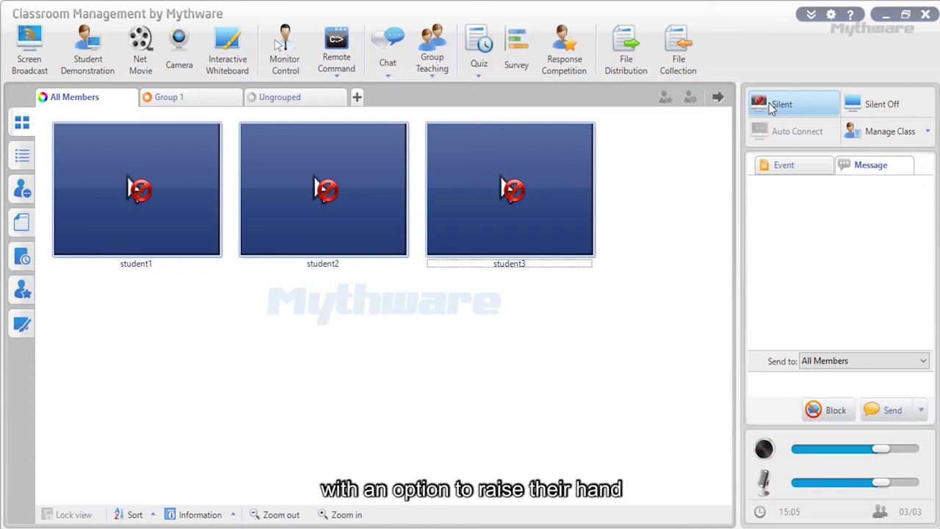
pyautogui.click(869, 111)
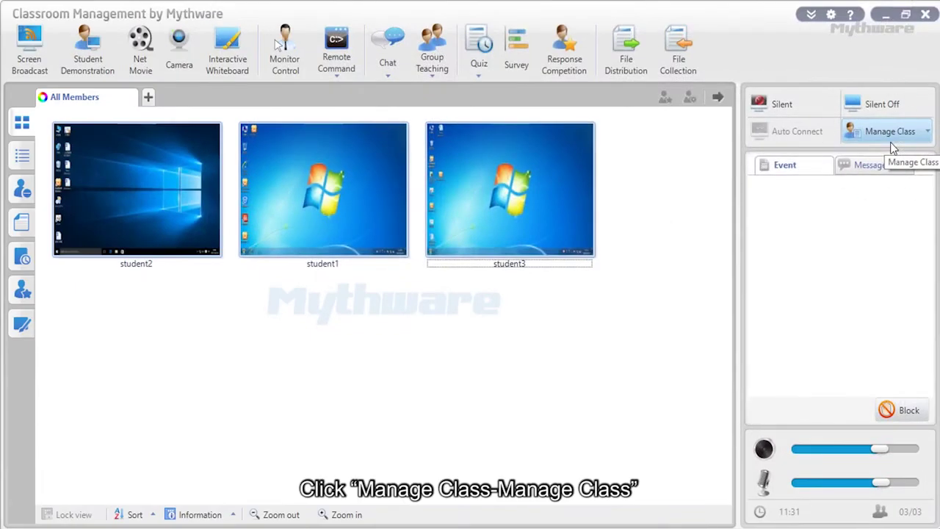
# Rename class 2B to 3B in Manage Class
pyautogui.click(891, 142)
pyautogui.click(820, 163)
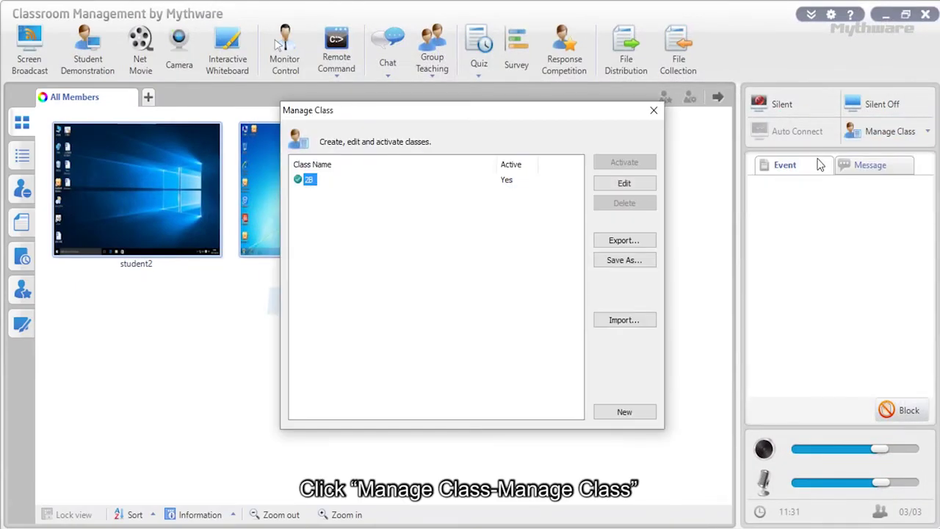
pyautogui.click(637, 188)
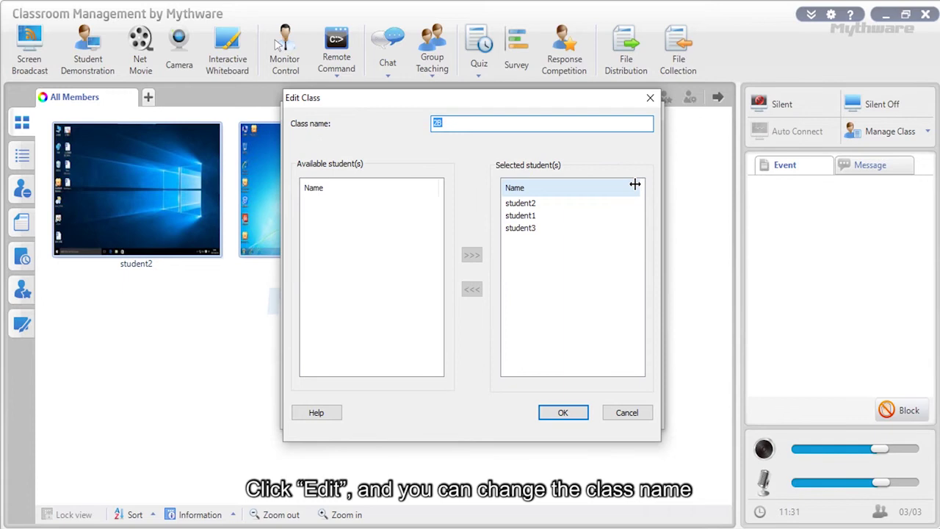
pyautogui.write('3B')
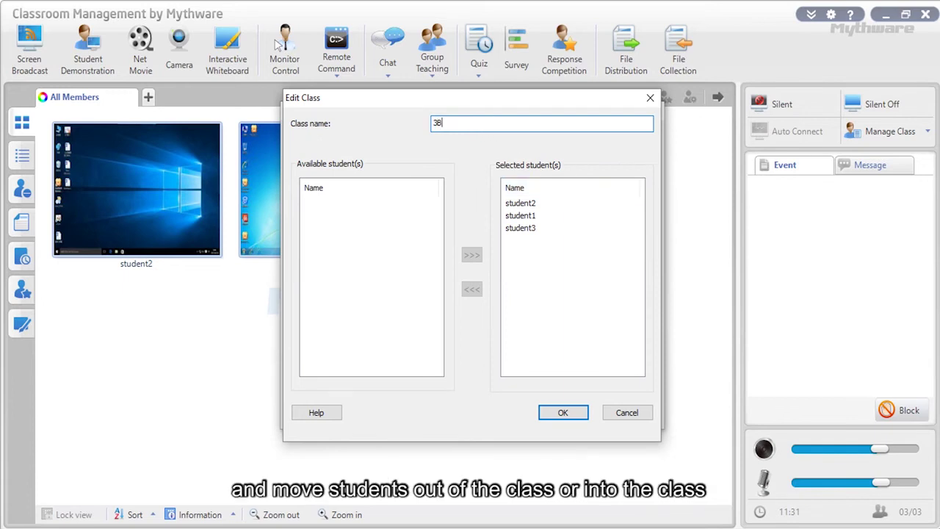
pyautogui.click(563, 412)
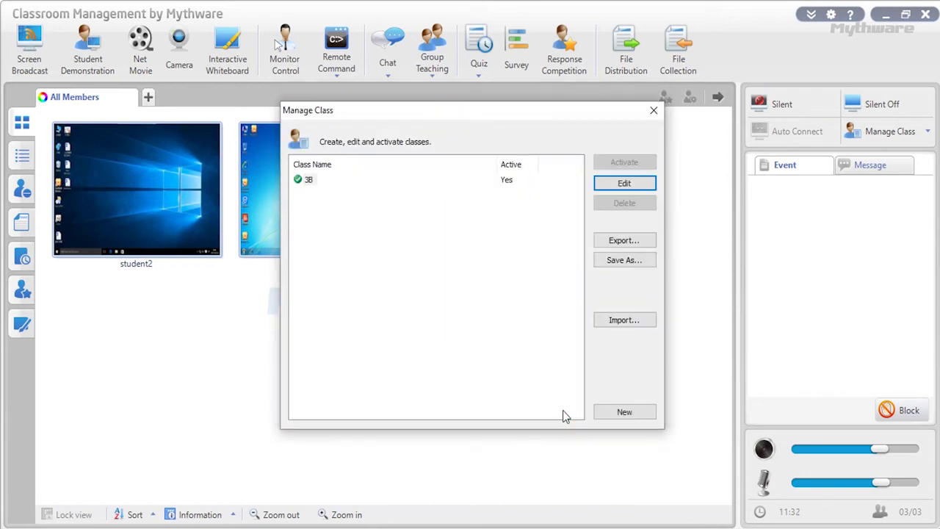
# Create a new class 3B-1 containing all three students
pyautogui.click(635, 419)
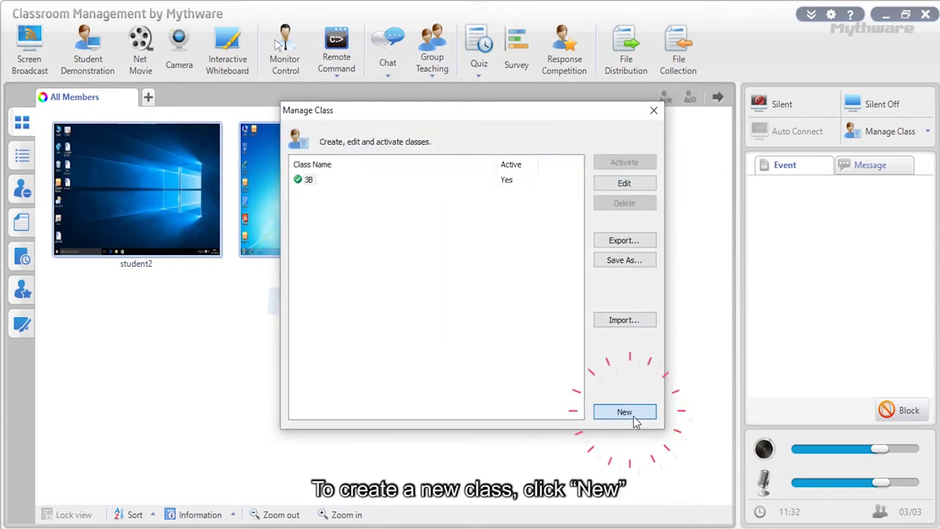
pyautogui.write('3B-1')
pyautogui.moveTo(318, 202); pyautogui.dragTo(319, 228)
pyautogui.click(471, 254)
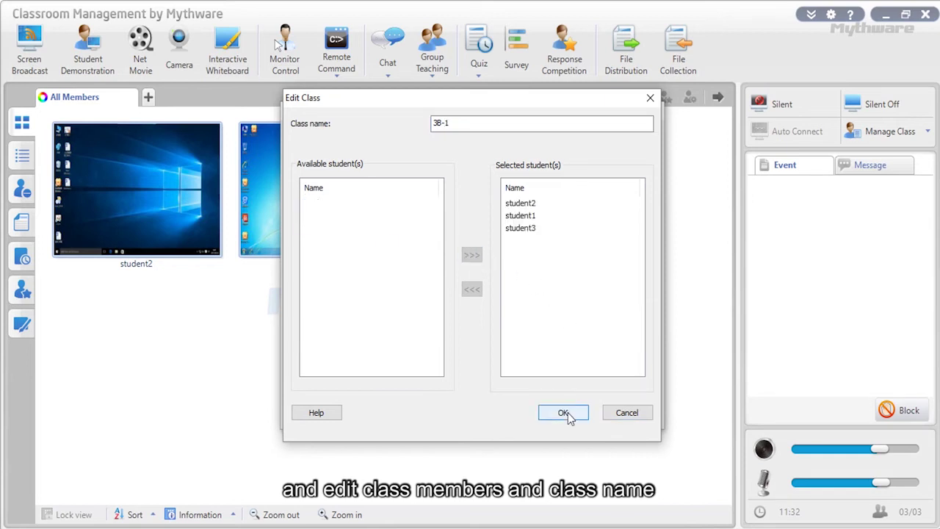
pyautogui.click(563, 412)
# Activate class 3B-1, replacing the current class, and close the window
pyautogui.click(316, 193)
pyautogui.click(621, 163)
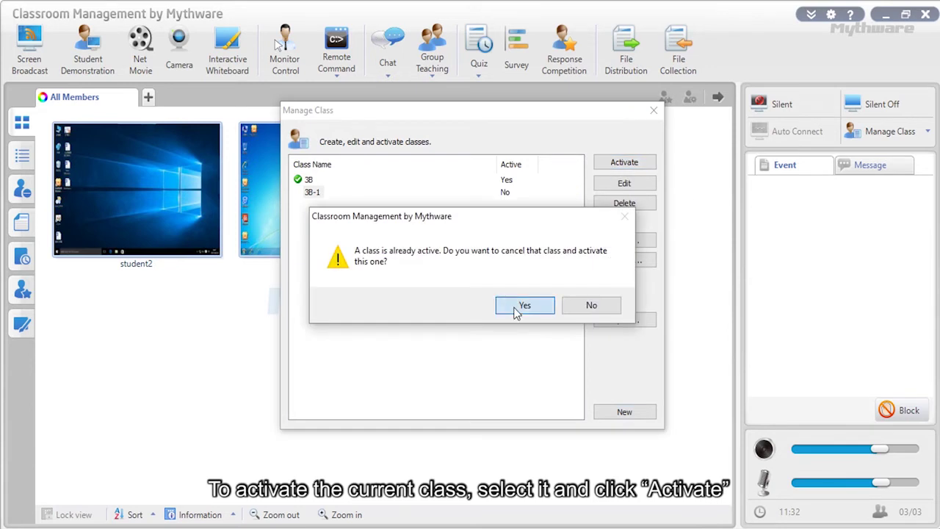
pyautogui.click(522, 305)
pyautogui.click(653, 110)
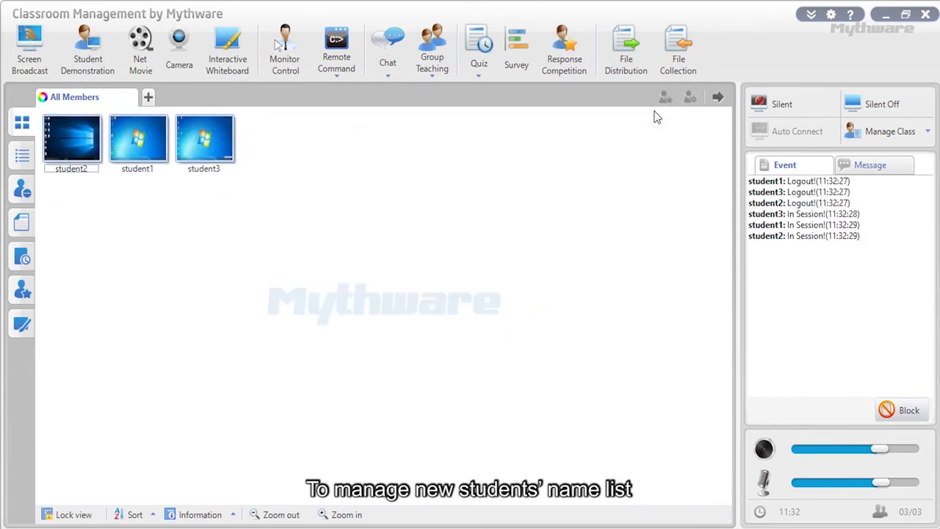
# Open Student Name Management and cancel adding a new student record
pyautogui.click(900, 140)
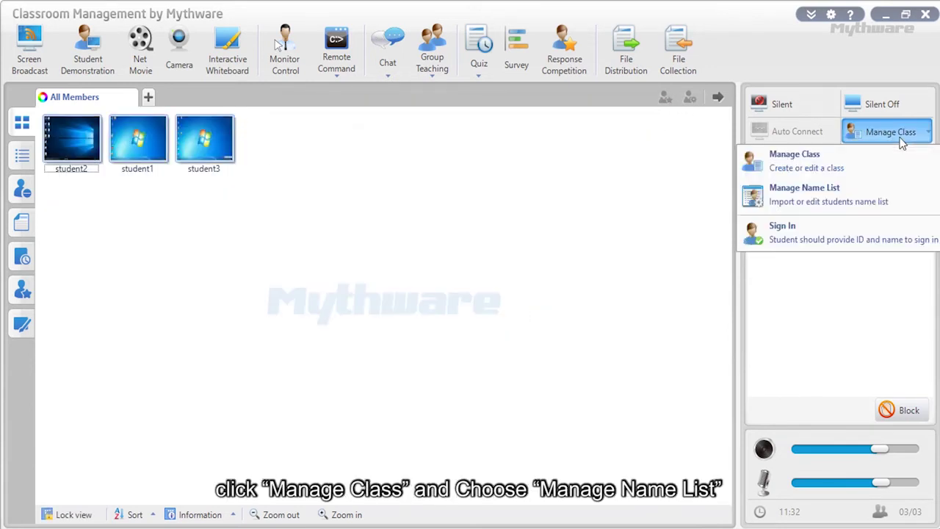
pyautogui.click(826, 203)
pyautogui.click(357, 103)
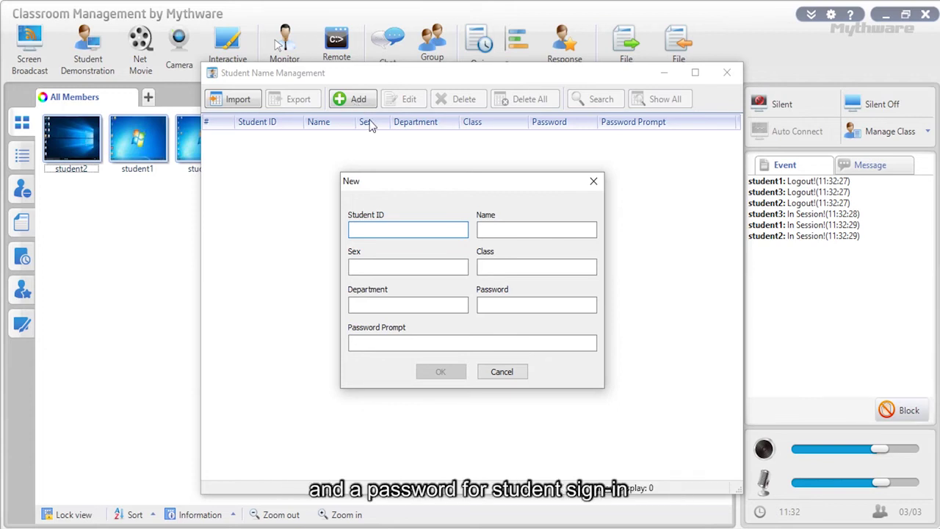
pyautogui.click(593, 182)
# Import the Student List Excel (*.xlsx) file, dismiss the report, and close the window
pyautogui.click(236, 100)
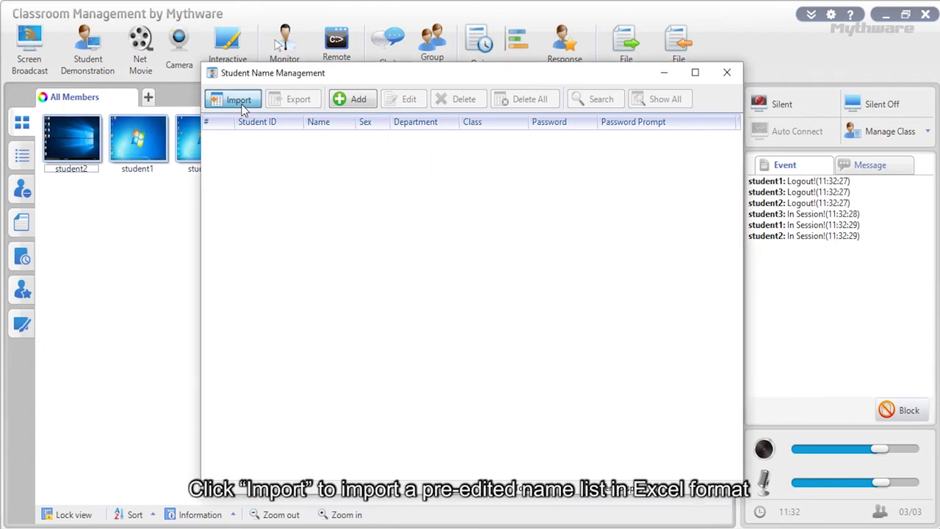
pyautogui.click(470, 417)
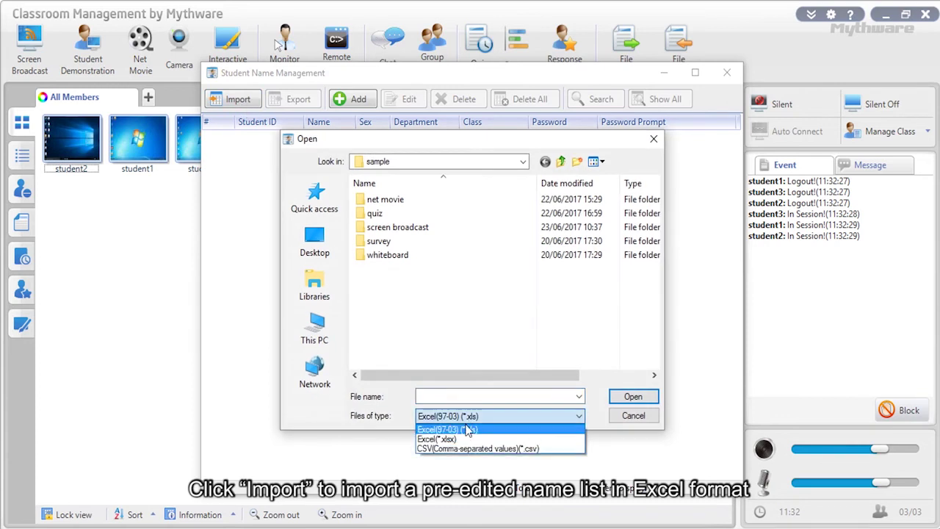
pyautogui.click(459, 437)
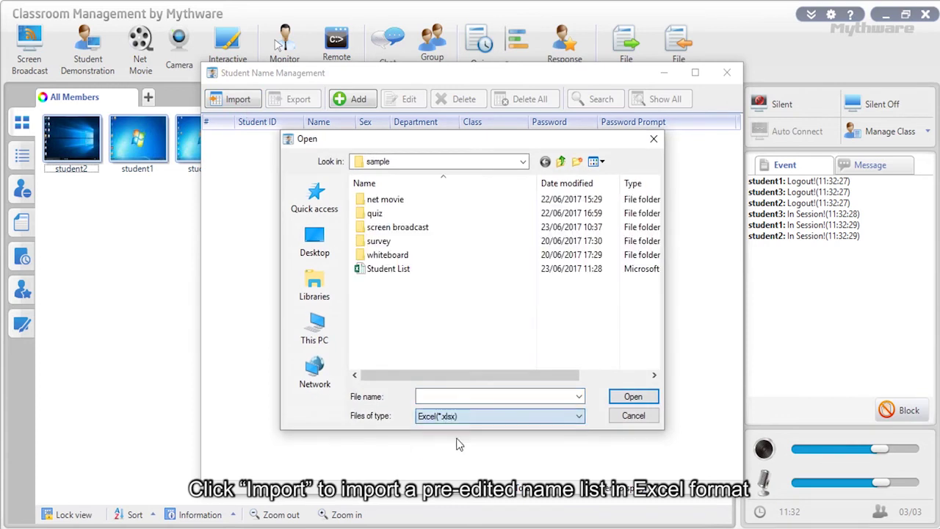
pyautogui.click(408, 272)
pyautogui.click(650, 398)
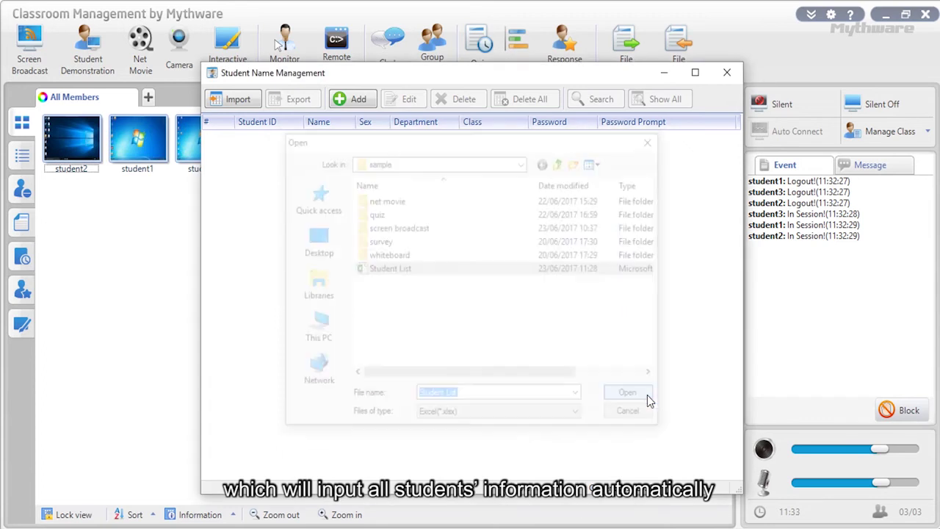
pyautogui.click(440, 394)
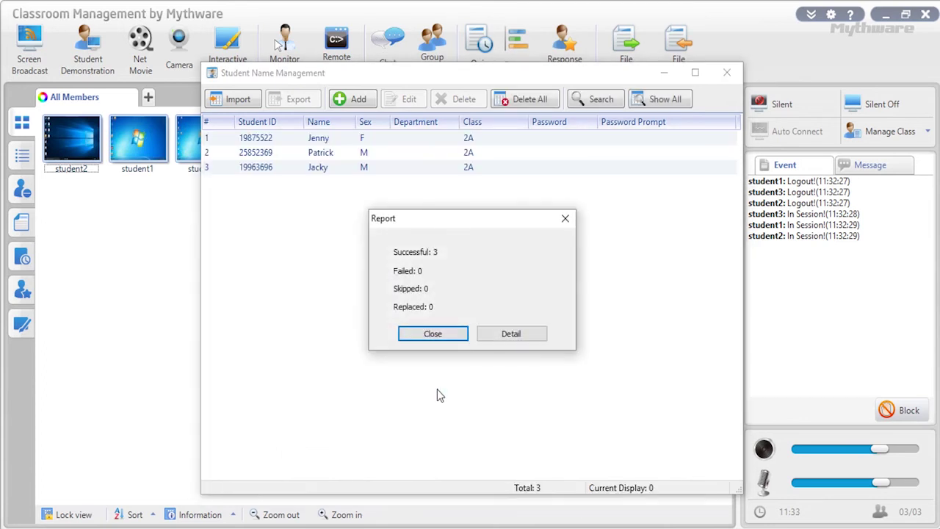
pyautogui.press('Return')
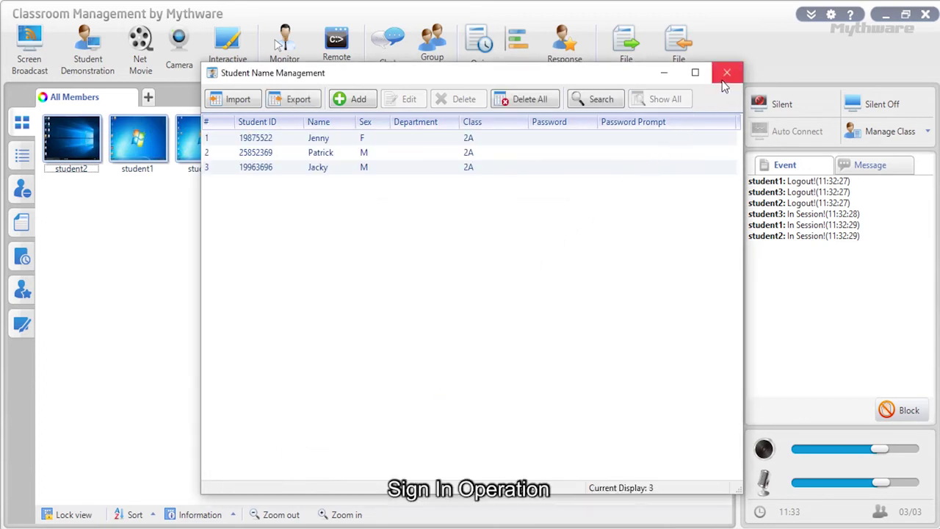
pyautogui.click(726, 73)
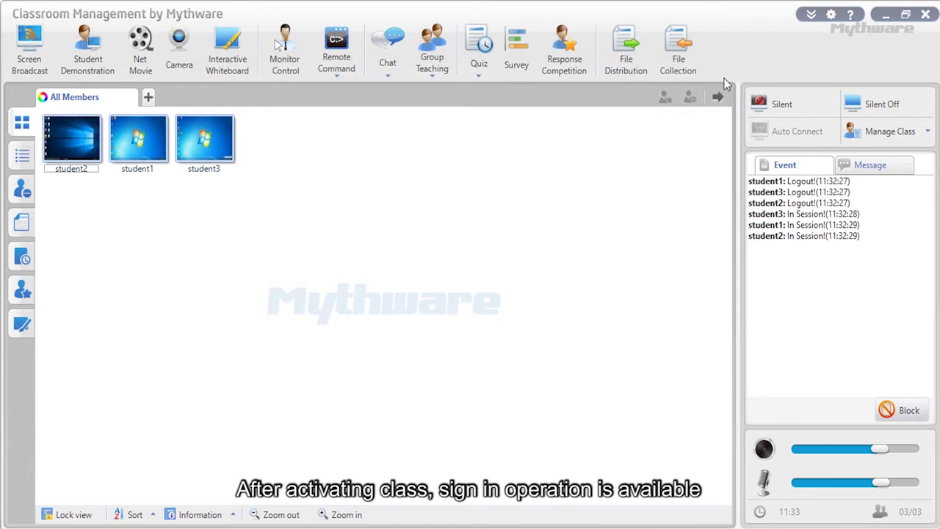
# Start a password-verified sign-in with late time 11:37:00
pyautogui.click(862, 132)
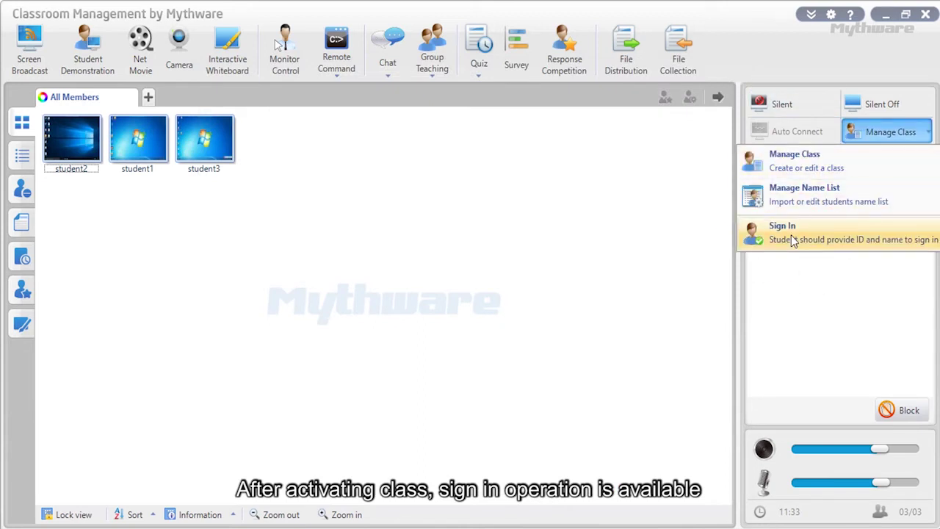
pyautogui.click(790, 235)
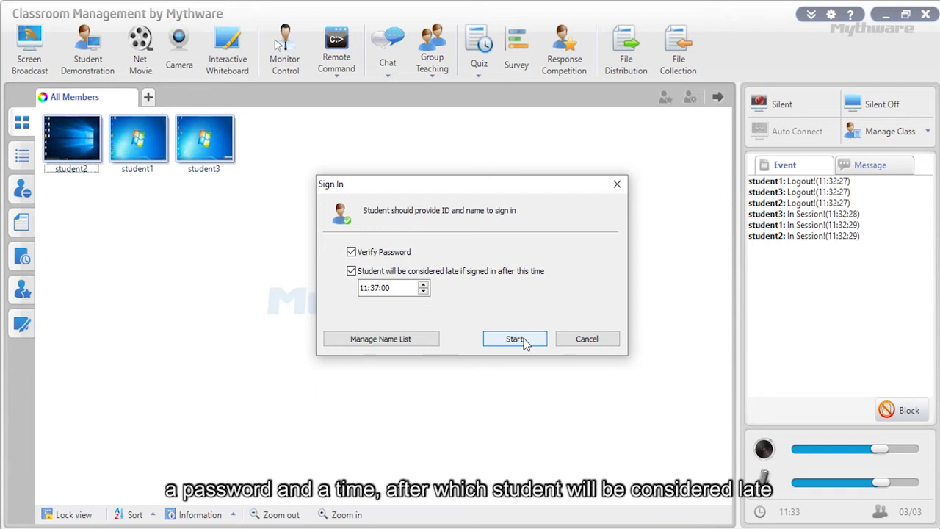
pyautogui.click(515, 339)
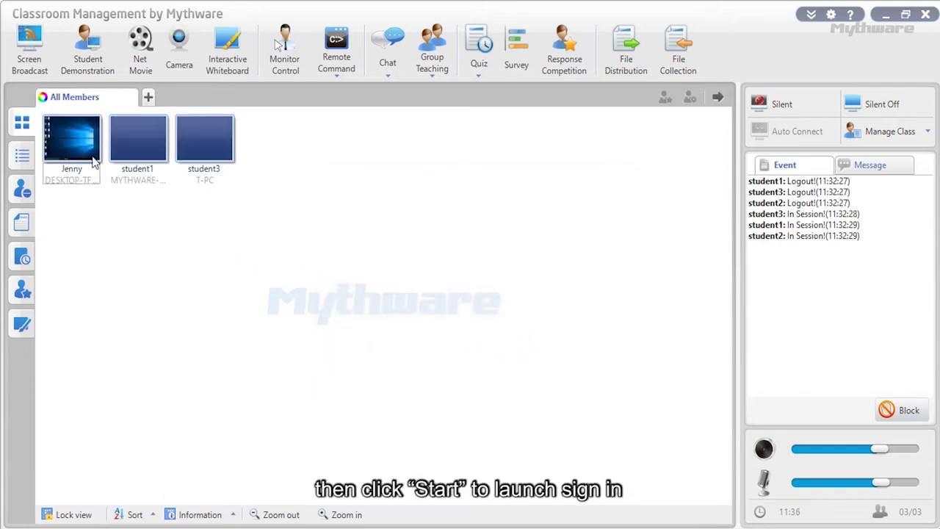
# Review the students' sign-in records, then switch the class to anonymous mode
pyautogui.click(890, 131)
pyautogui.click(801, 298)
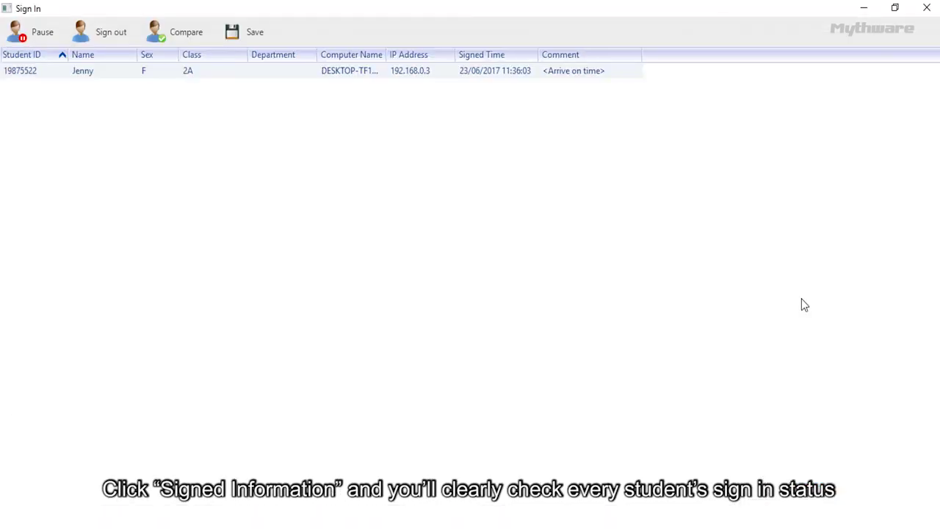
pyautogui.click(256, 75)
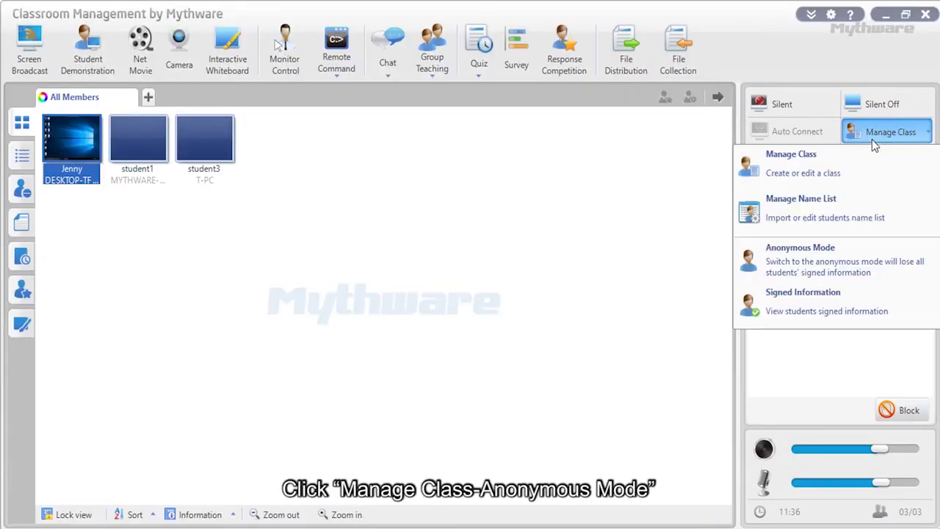
pyautogui.click(819, 267)
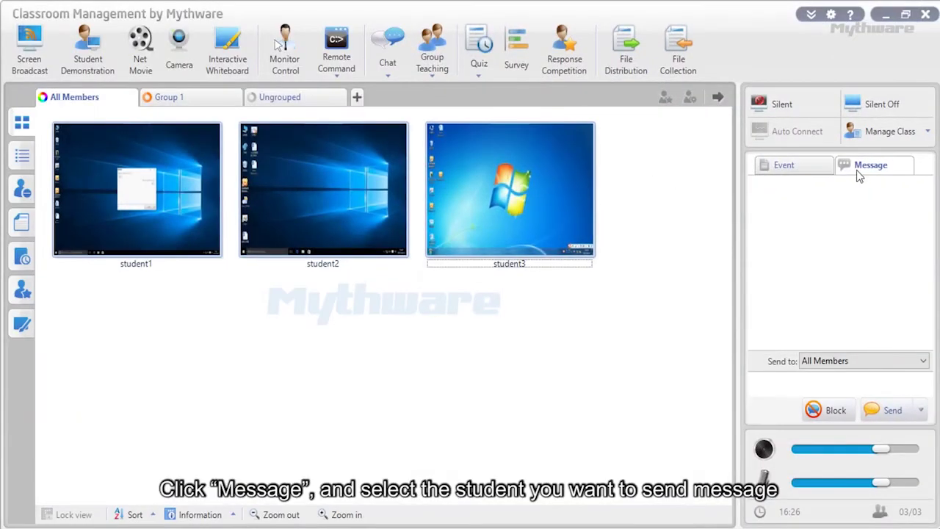
# In Messages, keep All Members as recipients, then block students from messaging the teacher
pyautogui.click(863, 169)
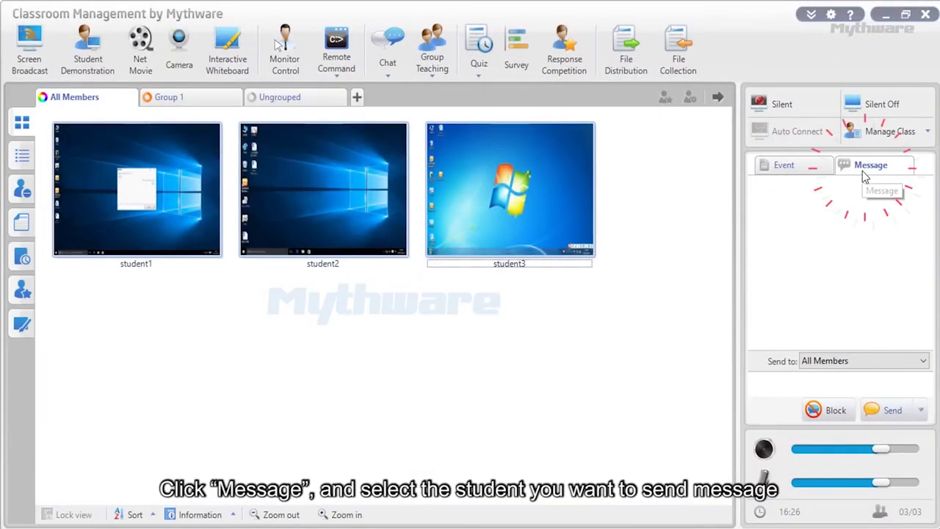
pyautogui.click(824, 360)
pyautogui.click(821, 372)
pyautogui.click(792, 378)
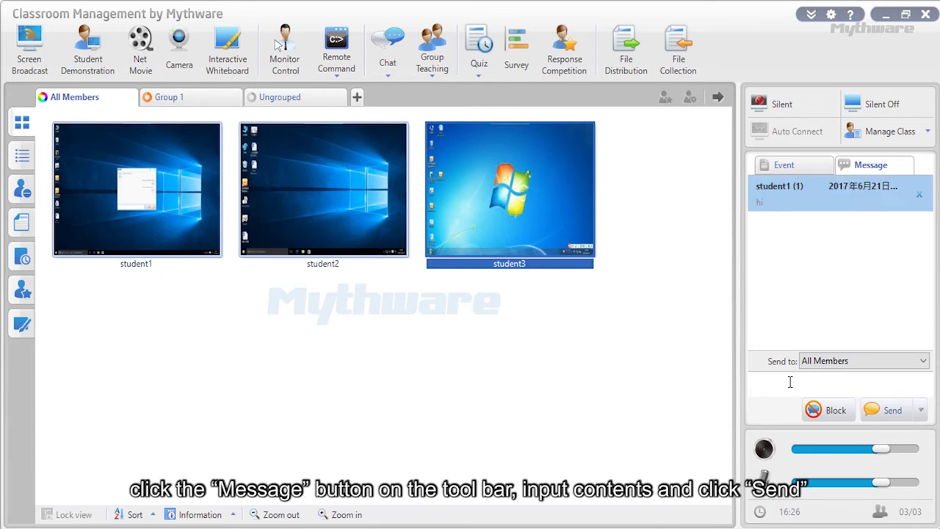
pyautogui.click(818, 410)
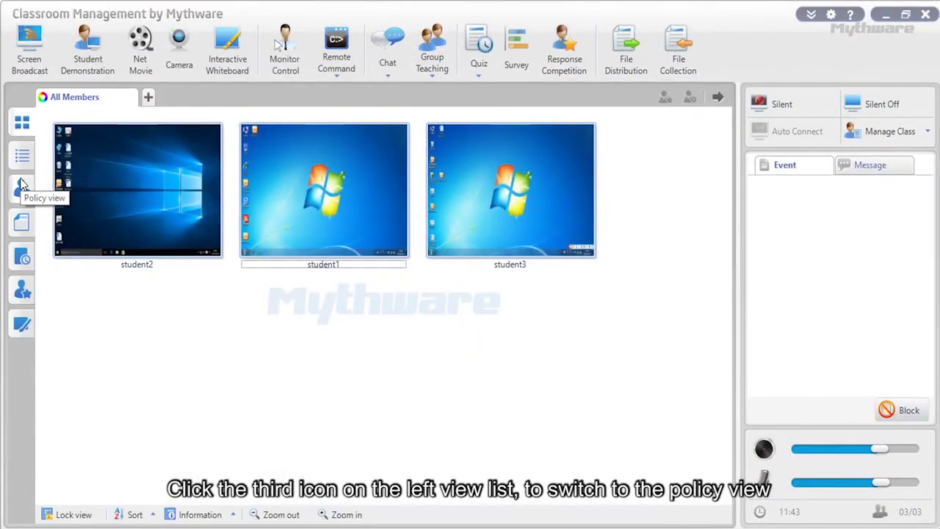
# In the student policy view, apply White List then Black List to all students
pyautogui.click(22, 186)
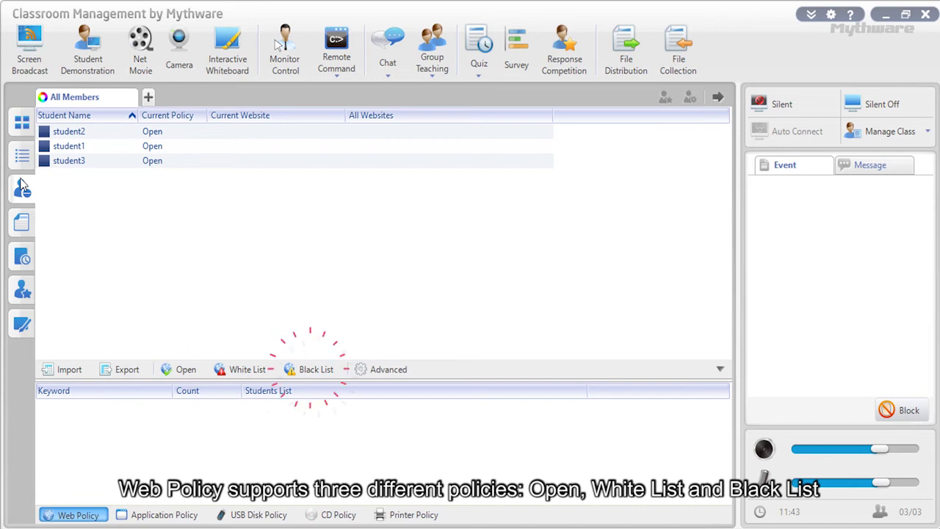
pyautogui.rightClick(151, 138)
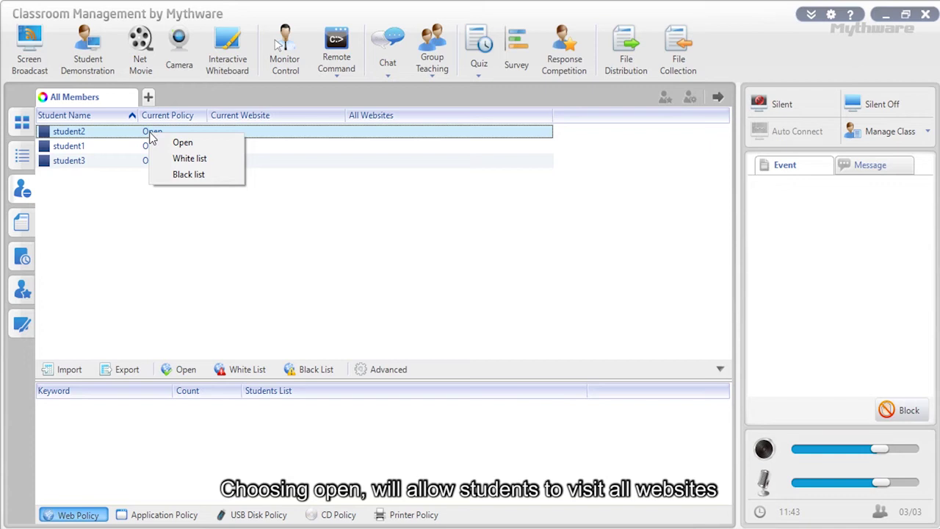
pyautogui.click(152, 283)
pyautogui.click(232, 369)
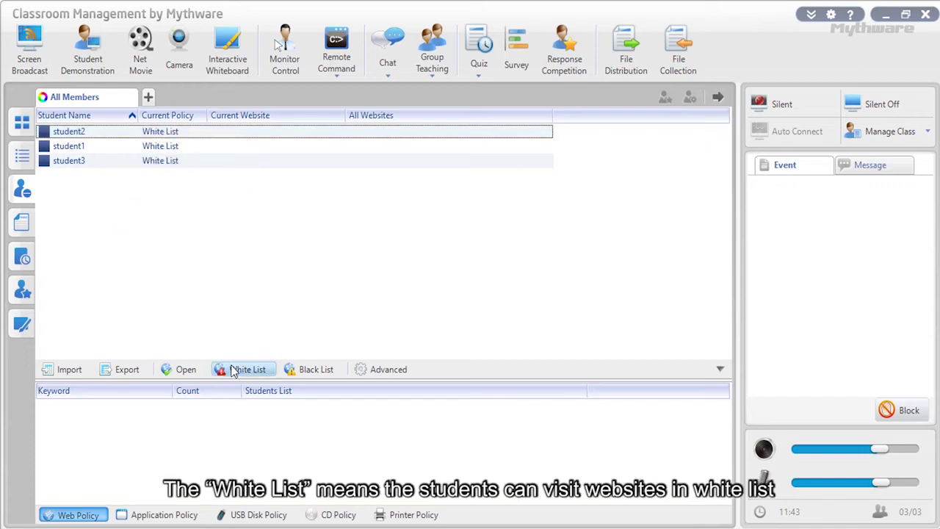
pyautogui.click(292, 371)
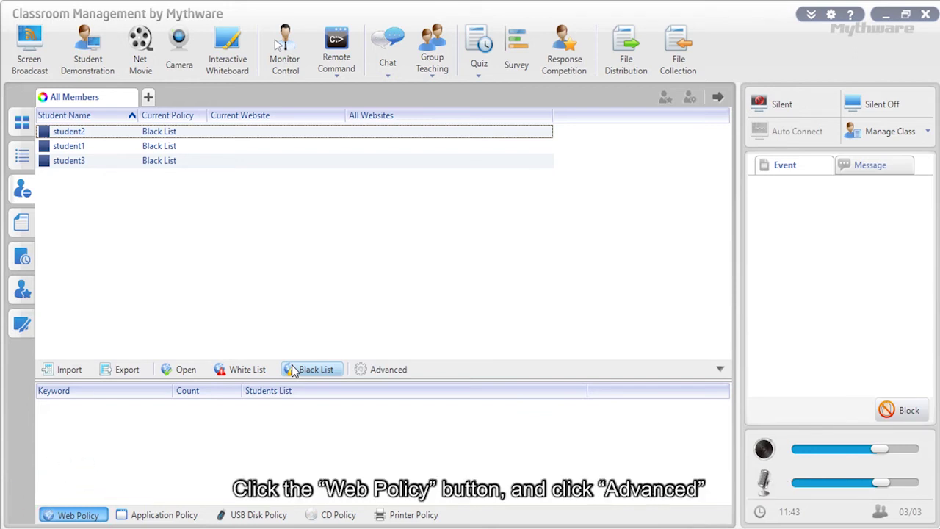
# Add a website in Advanced Web Policy, then view the Application Policy
pyautogui.click(382, 370)
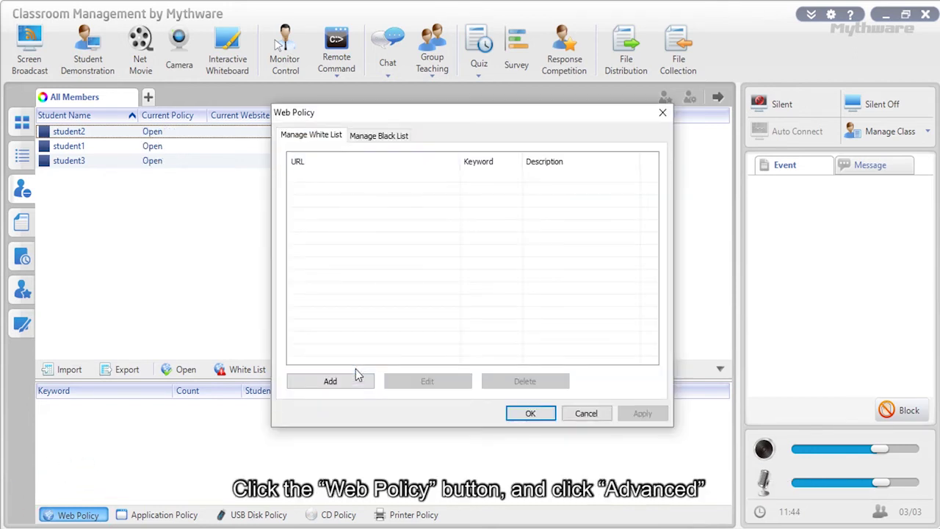
pyautogui.click(356, 381)
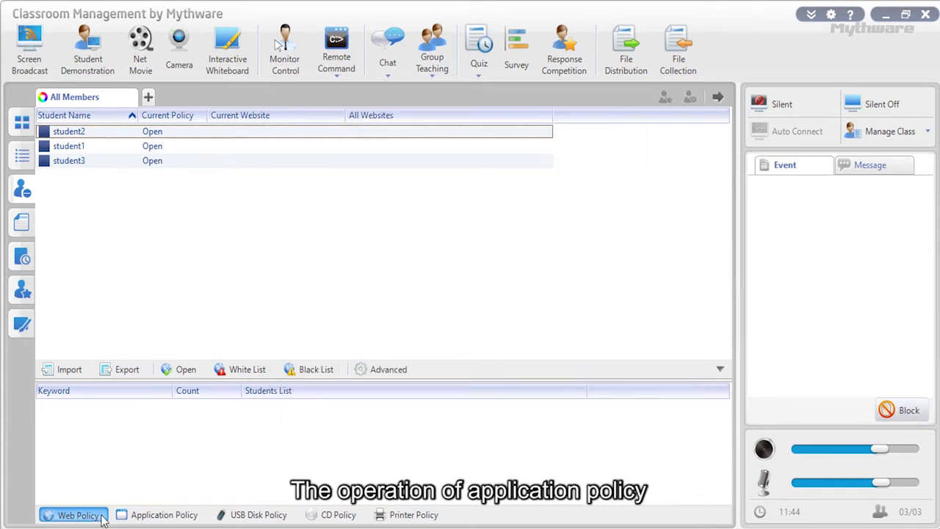
pyautogui.click(177, 516)
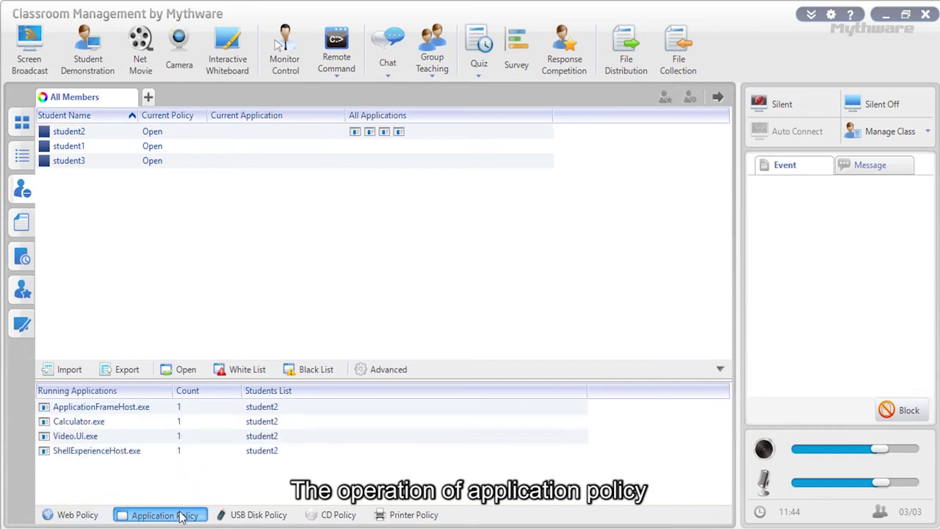
# Review the students' USB disk, CD and printer policy tabs in turn
pyautogui.click(242, 514)
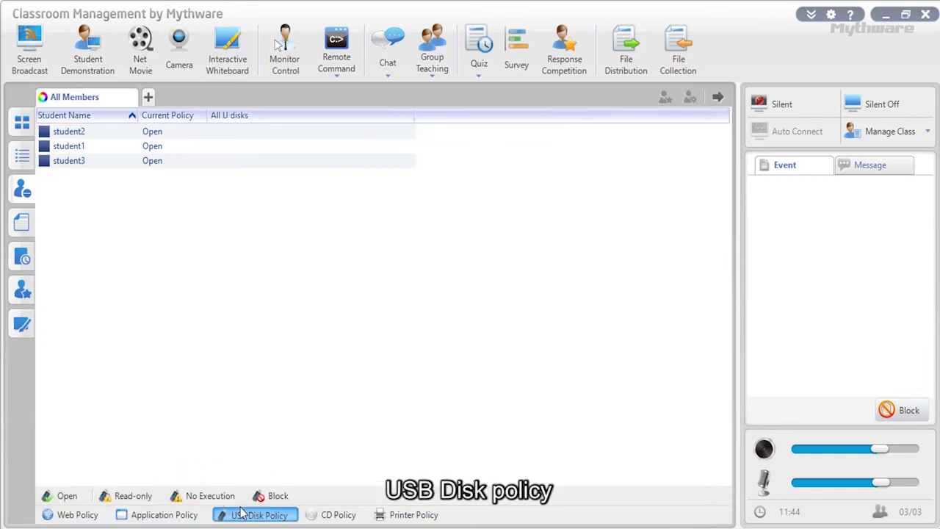
pyautogui.click(339, 515)
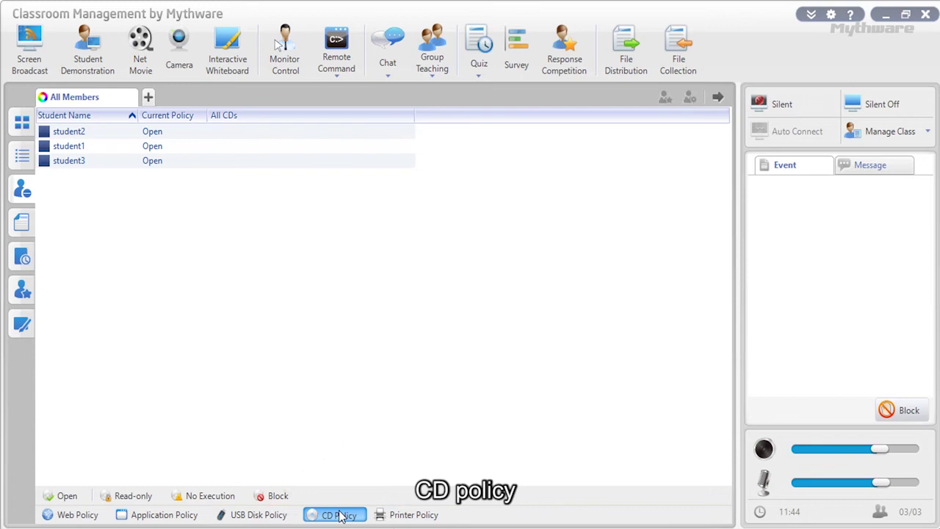
pyautogui.click(416, 516)
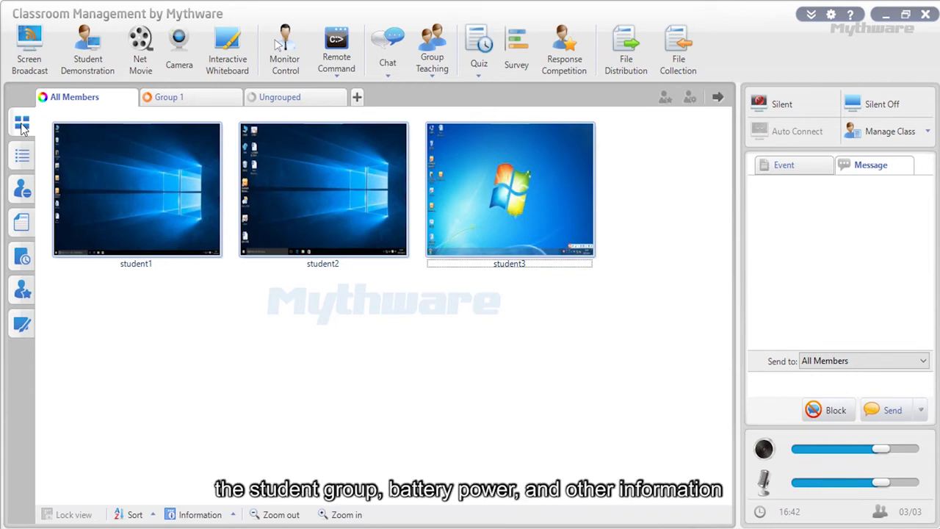
# Cycle through list, Policy, File Submission, Quiz History and Response Competition views, ending on Interactive Whiteboard
pyautogui.click(24, 155)
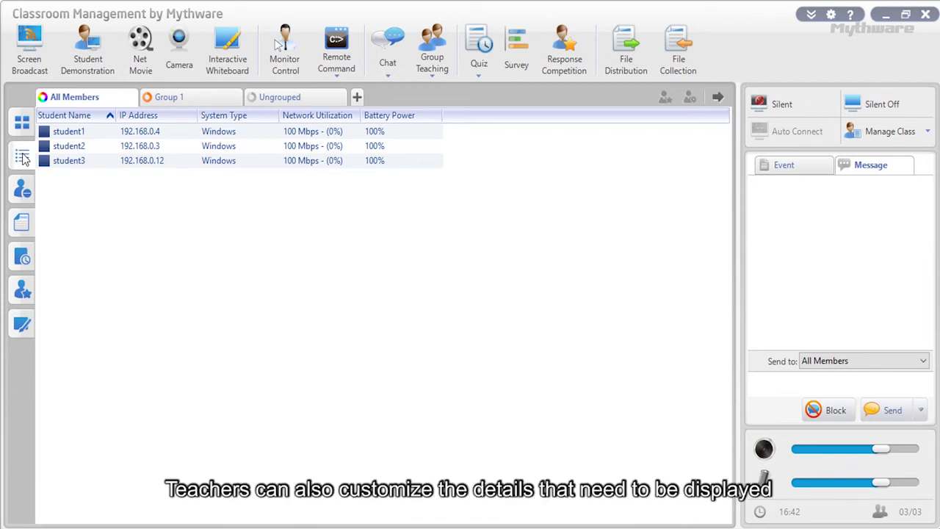
pyautogui.click(23, 191)
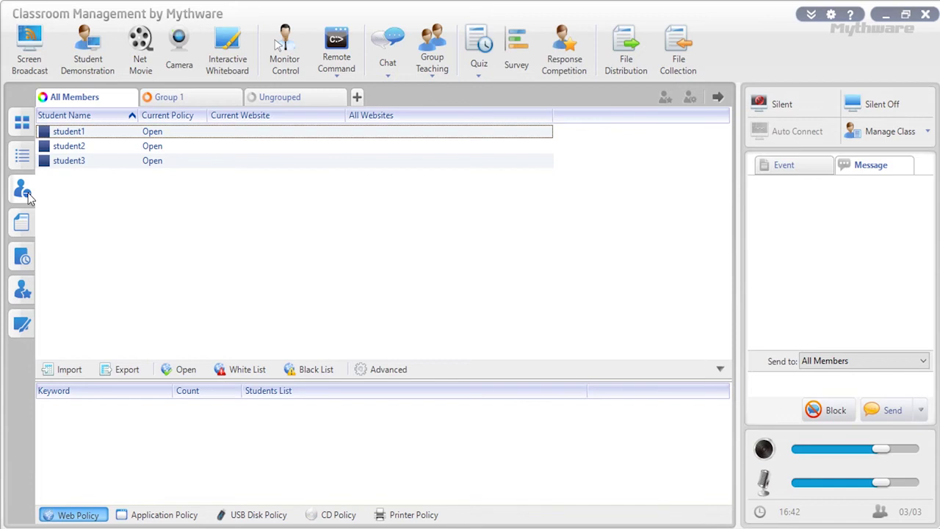
pyautogui.click(28, 228)
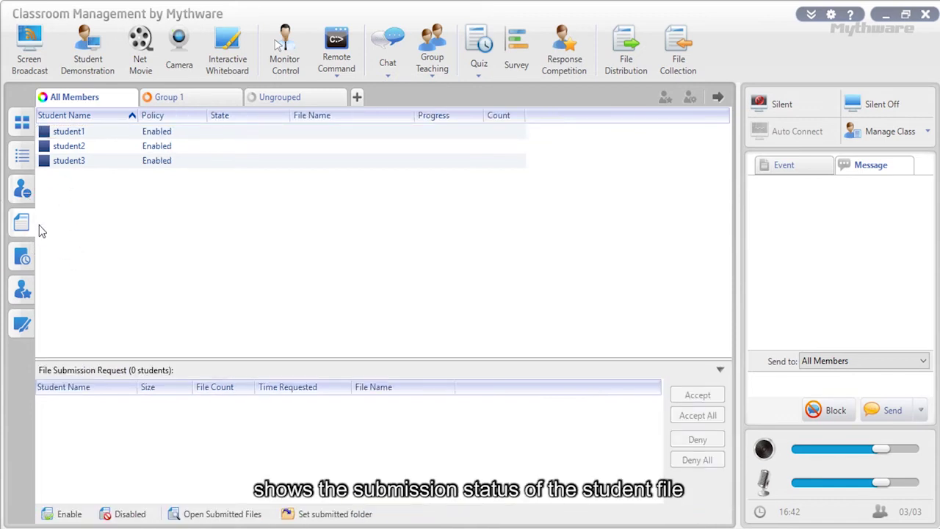
pyautogui.click(22, 258)
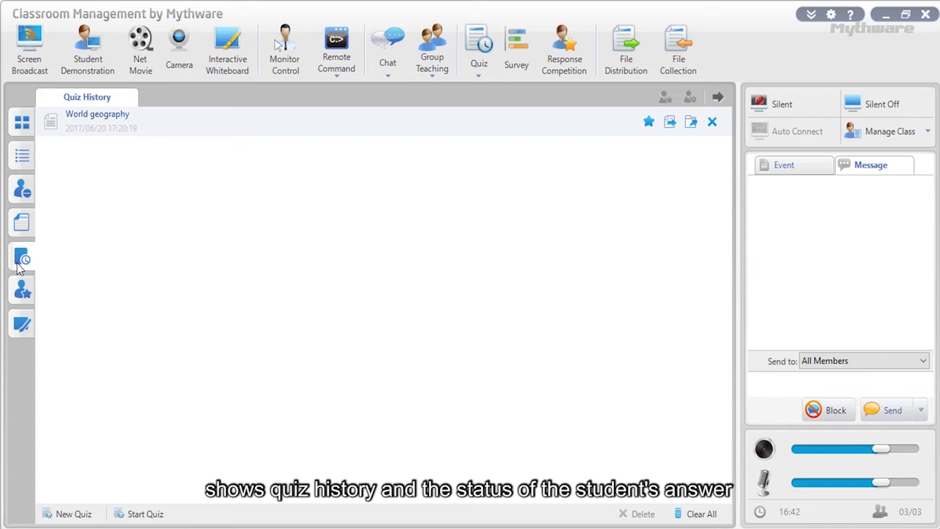
pyautogui.click(23, 293)
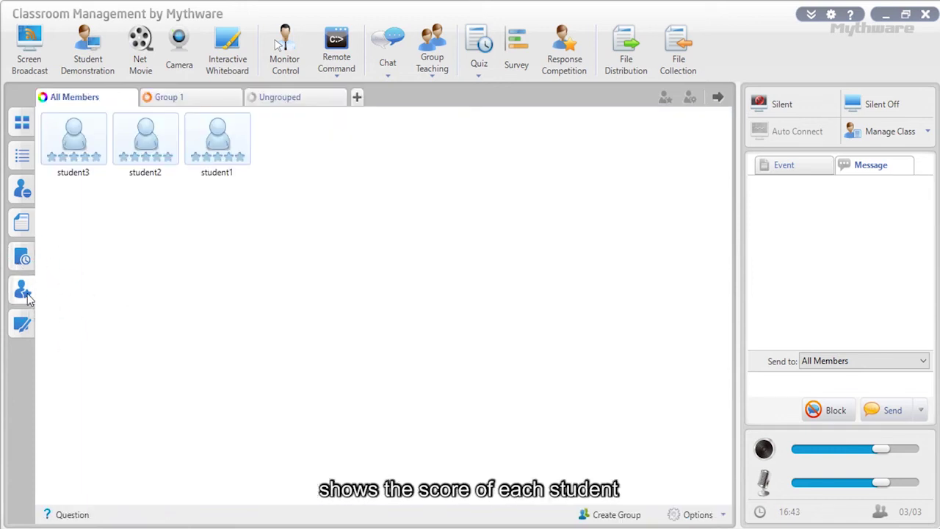
pyautogui.click(22, 324)
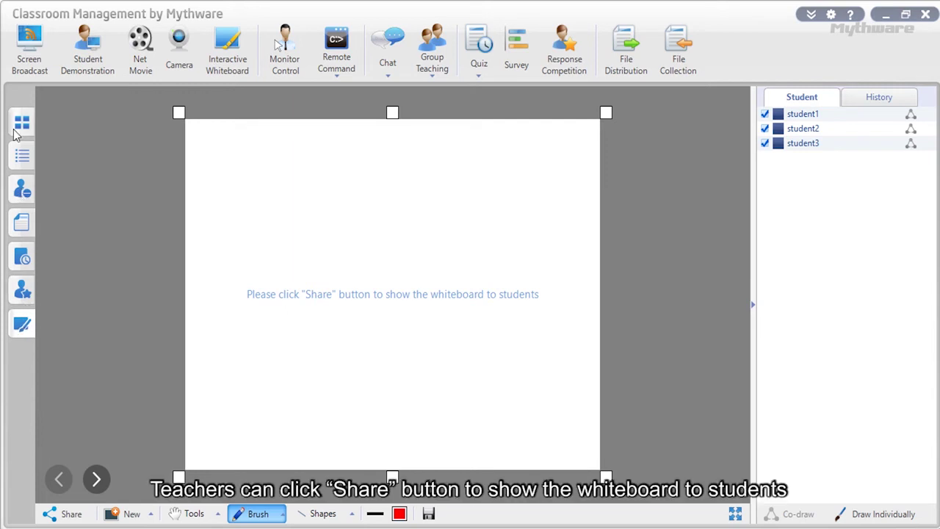
# Return from the Interactive Whiteboard to the thumbnail view of all student computers
pyautogui.click(22, 125)
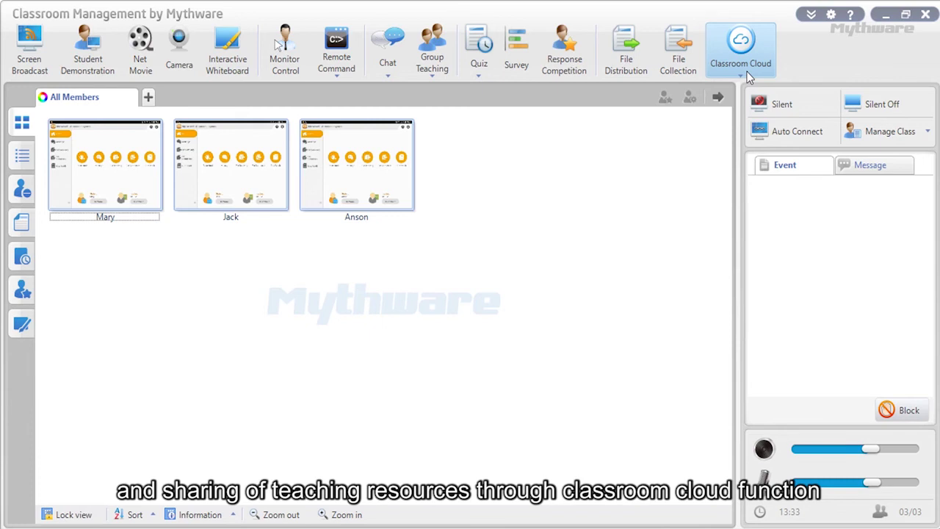
# Unlock Classroom Cloud by entering its password in Settings, then open the ClassCloud Disk
pyautogui.click(746, 71)
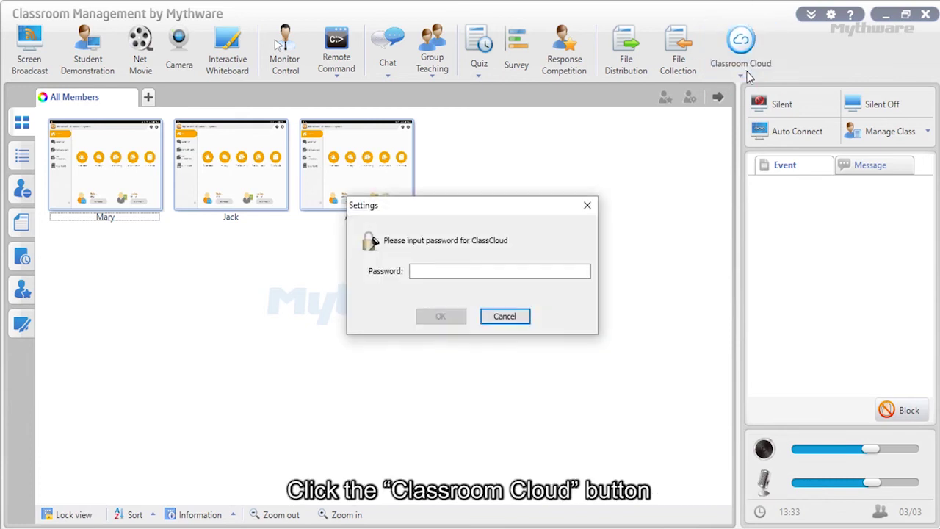
pyautogui.click(476, 269)
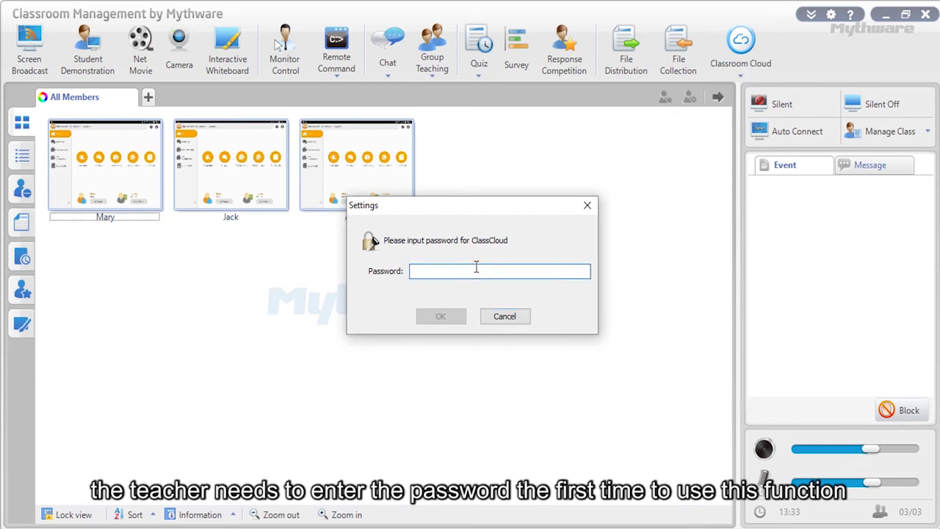
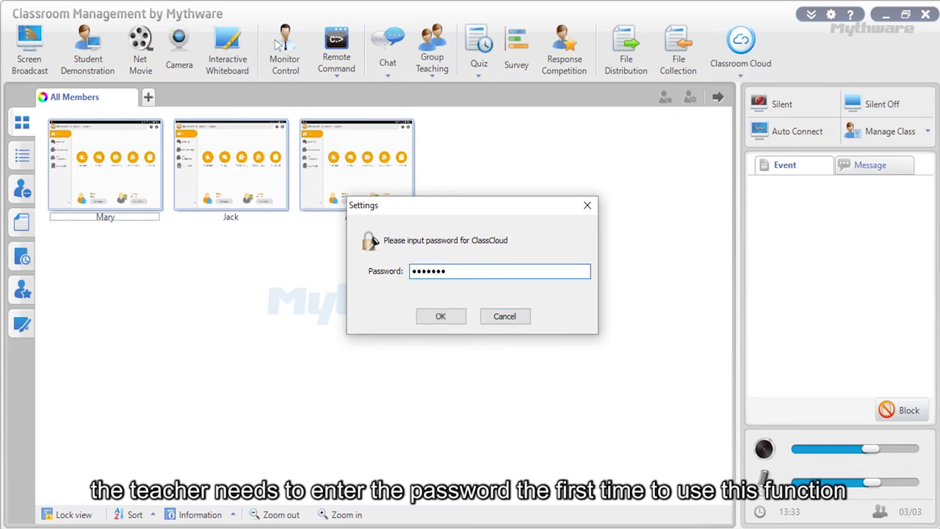
pyautogui.click(441, 315)
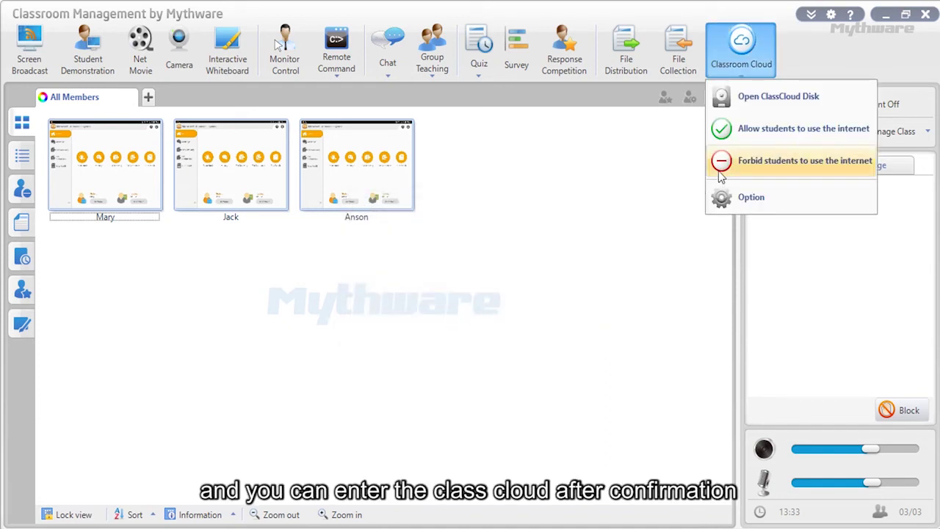
pyautogui.click(767, 111)
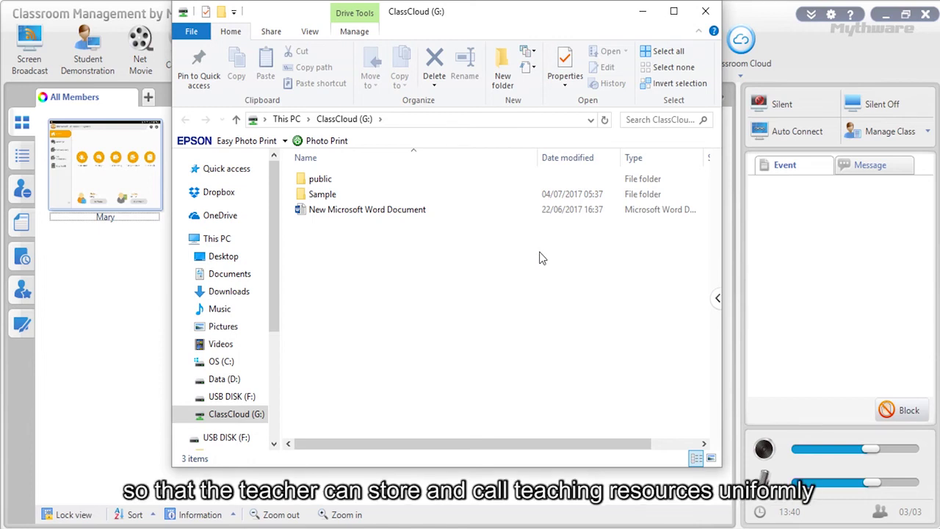
# Close the ClassCloud (G:) Explorer window and bring up the Classroom Cloud choices
pyautogui.click(705, 12)
pyautogui.click(735, 70)
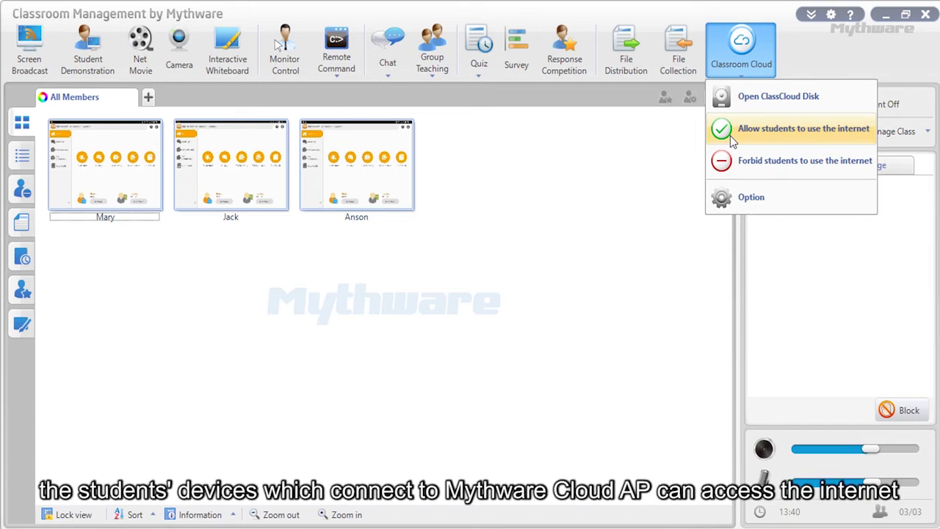
# Forbid students from using the internet, then open the Classroom Cloud Option page
pyautogui.click(728, 168)
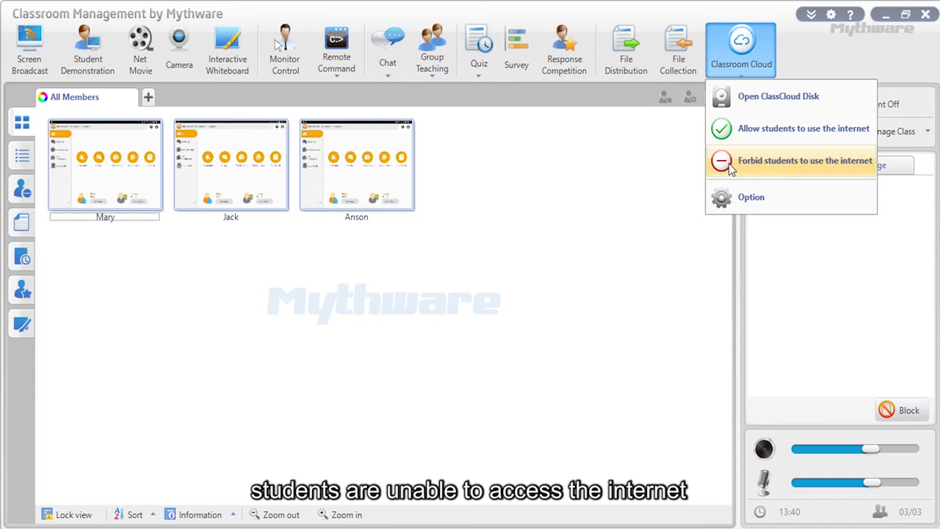
pyautogui.click(741, 204)
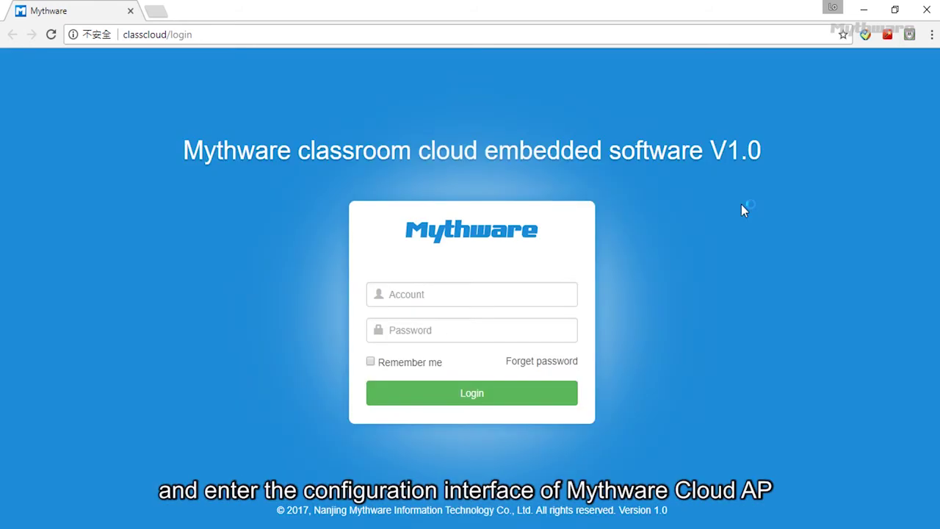
# Sign in to the Classroom Cloud web console as admin with the account password
pyautogui.click(476, 289)
pyautogui.click(467, 330)
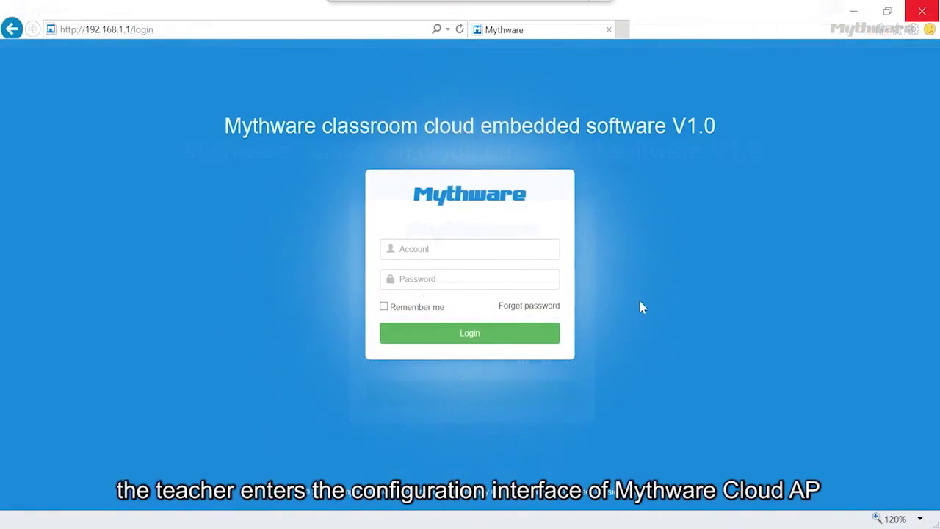
pyautogui.click(438, 252)
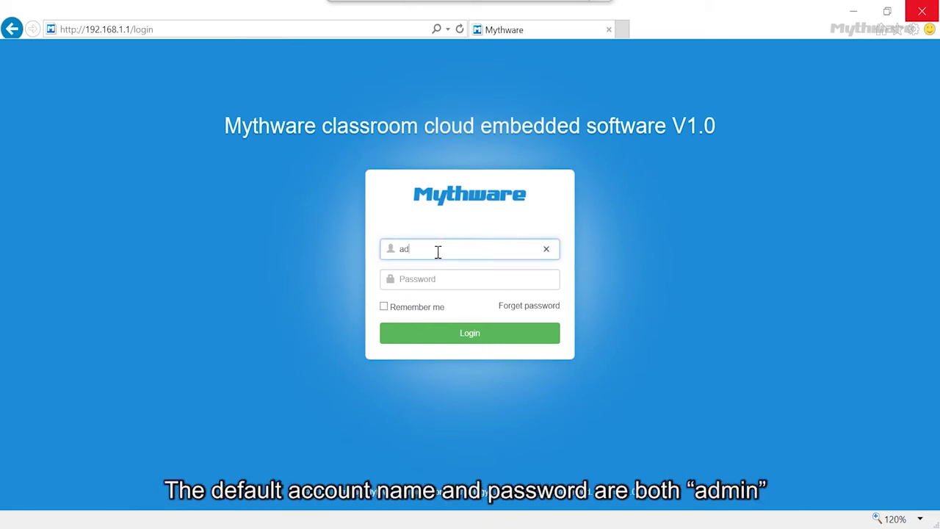
pyautogui.press('Tab')
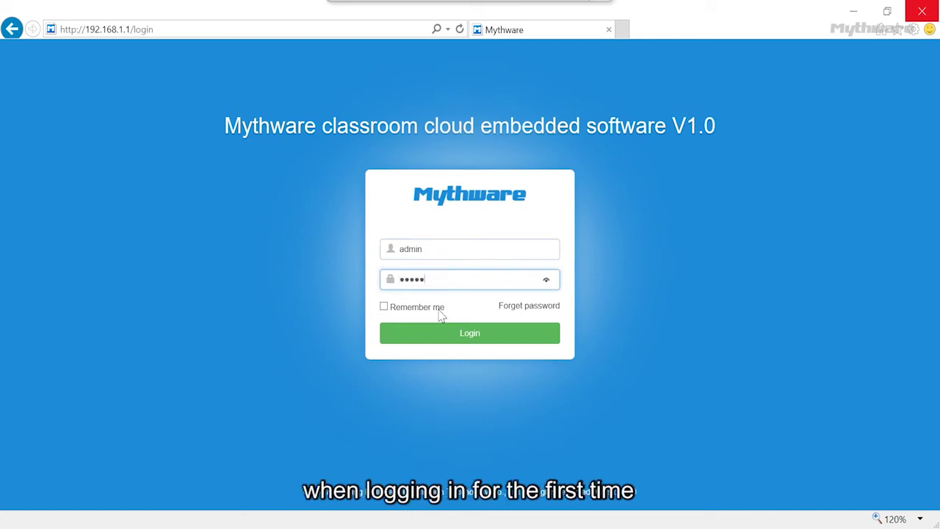
pyautogui.click(436, 339)
# Add student account 'student1' under Account Settings > Student account, entering and confirming its password
pyautogui.click(100, 304)
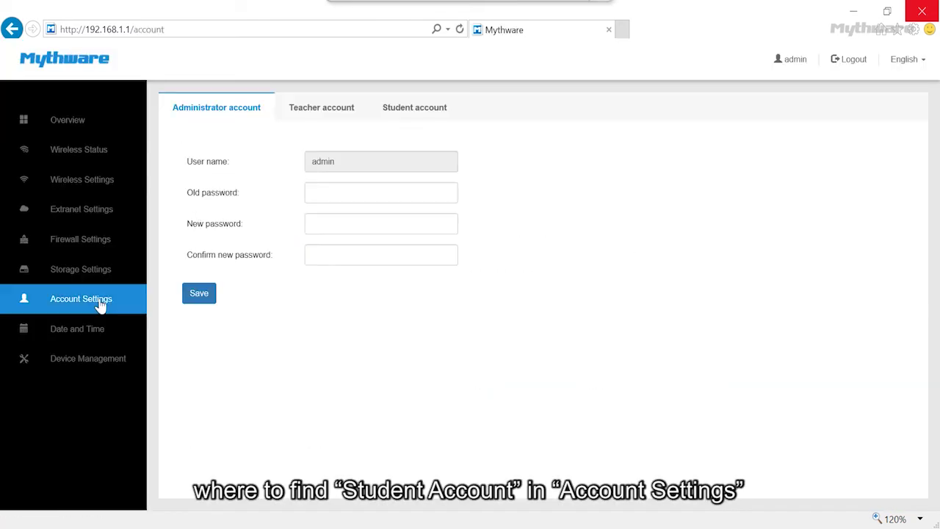
pyautogui.click(400, 115)
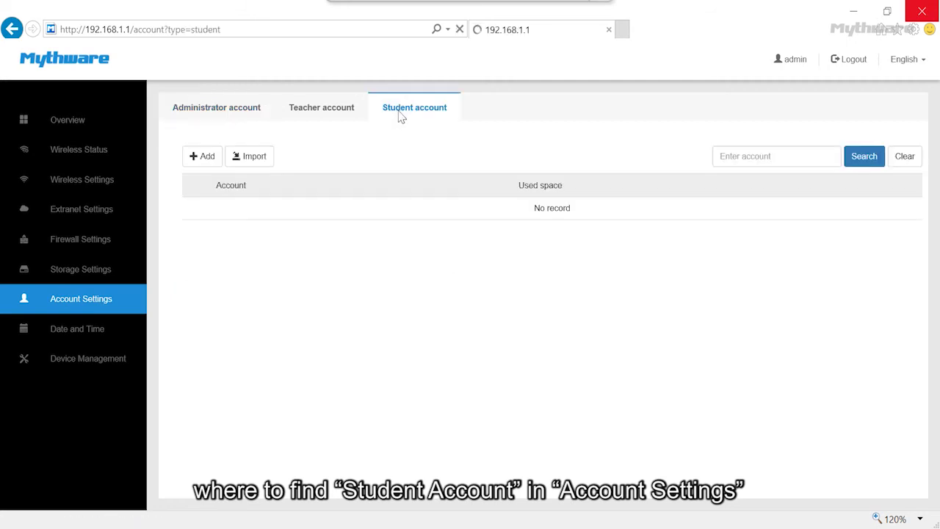
pyautogui.click(205, 164)
pyautogui.click(433, 109)
pyautogui.write('student1')
pyautogui.click(453, 136)
pyautogui.click(509, 174)
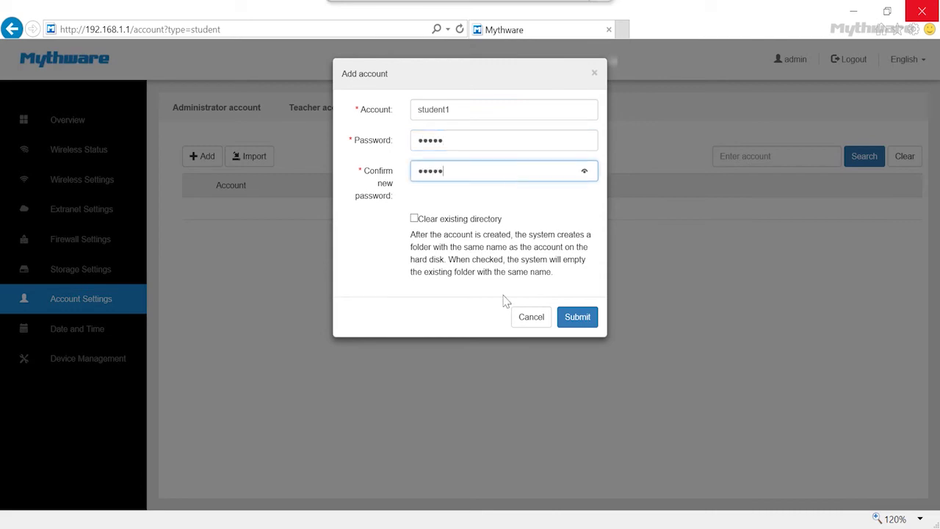
pyautogui.click(577, 317)
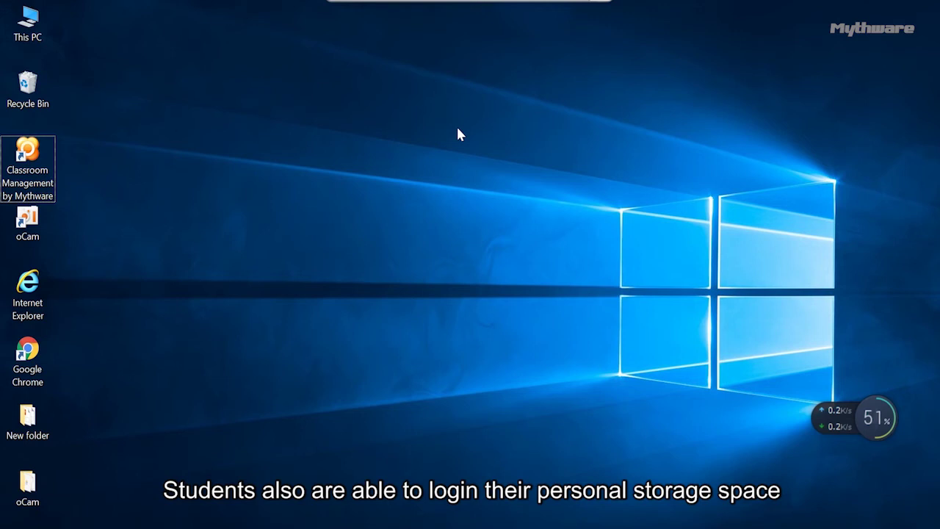
# Log in to My Space via View file(s), entering the student's user name and password
pyautogui.moveTo(463, 4)
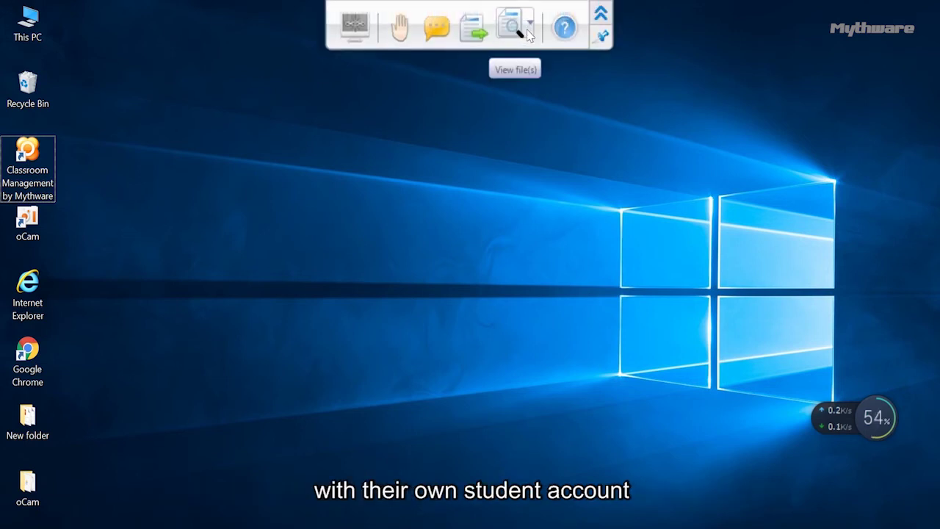
pyautogui.click(527, 31)
pyautogui.click(547, 168)
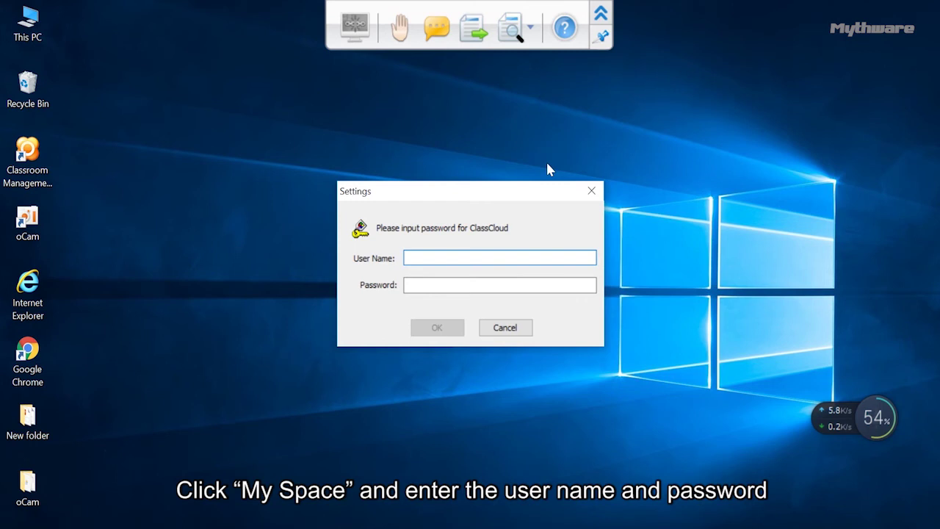
pyautogui.write('An')
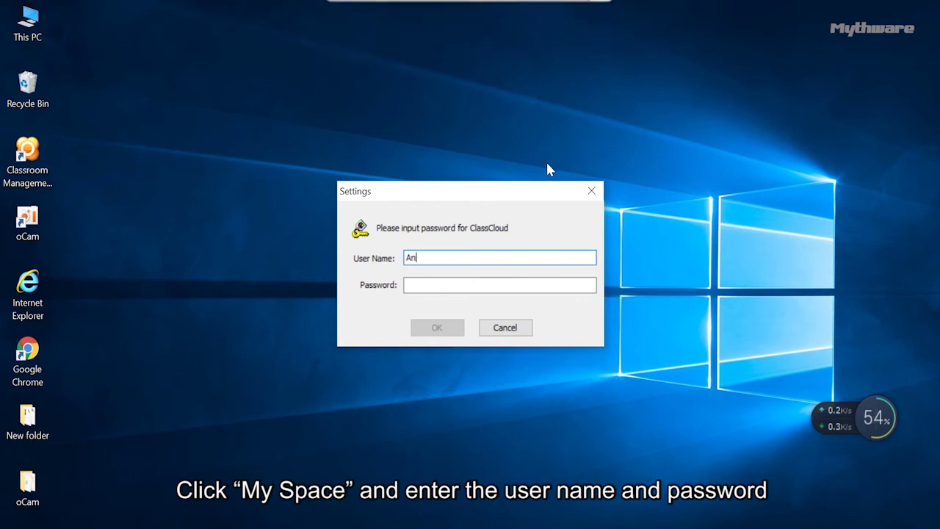
pyautogui.write('son')
pyautogui.press('Tab')
pyautogui.write('*****')
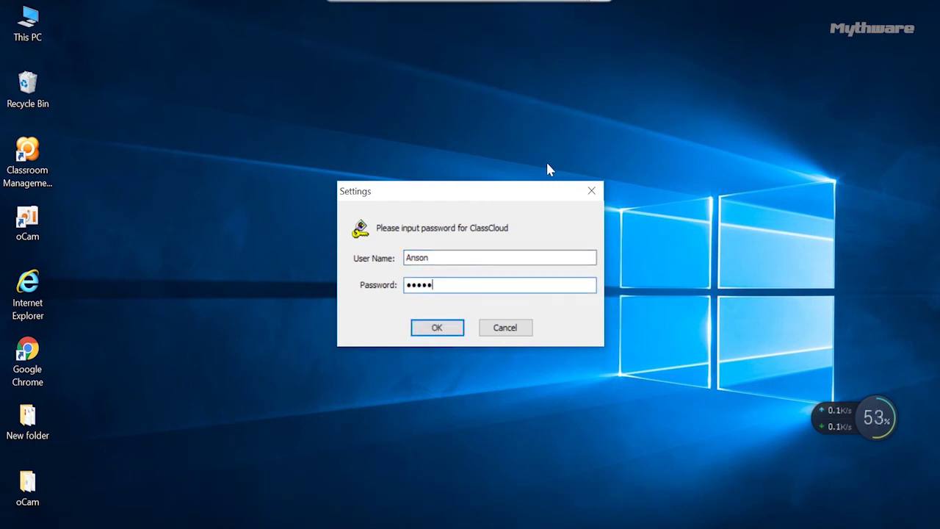
pyautogui.write('*')
pyautogui.click(443, 327)
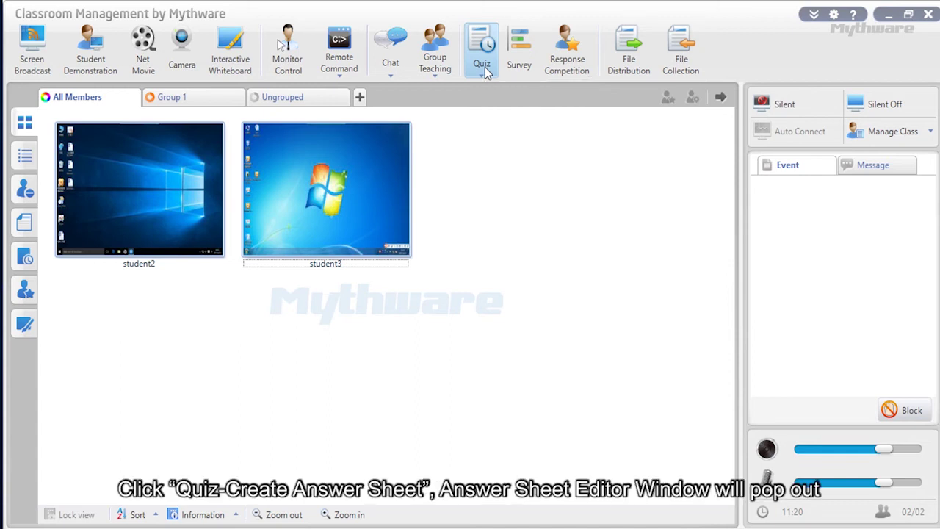
# Create a new answer sheet by importing the World geography quiz paper
pyautogui.click(483, 70)
pyautogui.click(502, 101)
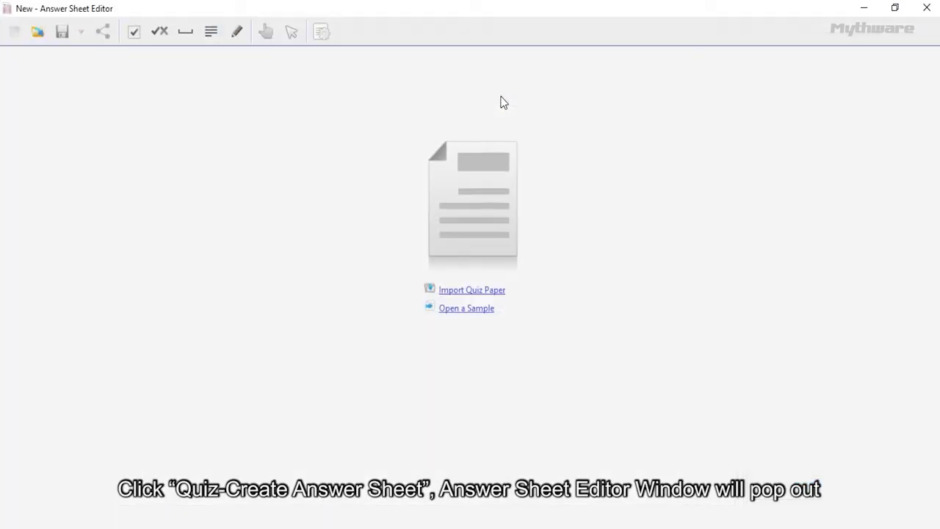
pyautogui.click(465, 290)
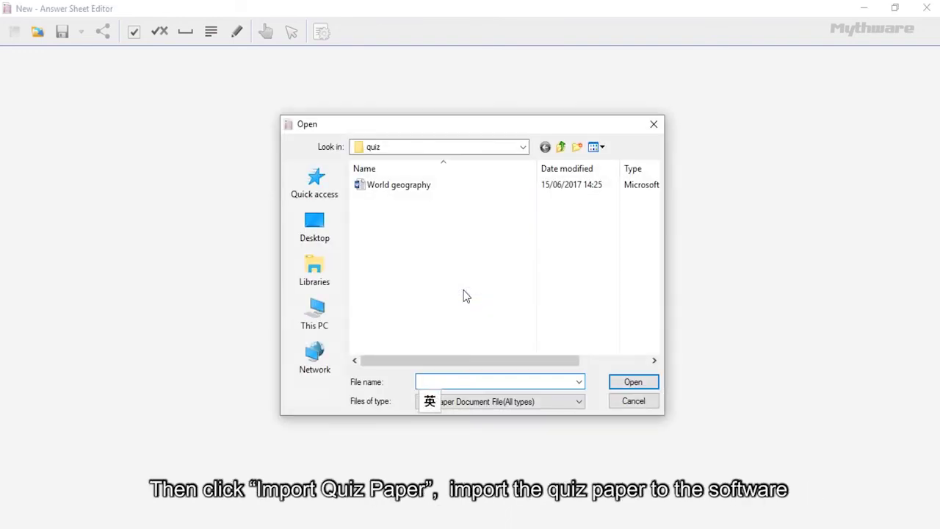
pyautogui.doubleClick(416, 186)
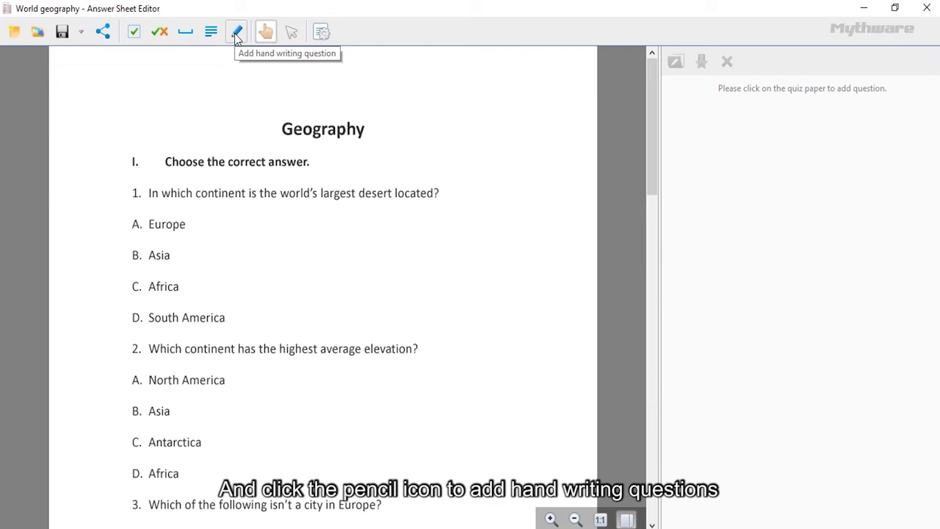
# Add a multiple-choice box to question 1 with answer C, save as 'Quit1', and close the editor
pyautogui.moveTo(135, 37); pyautogui.dragTo(99, 183)
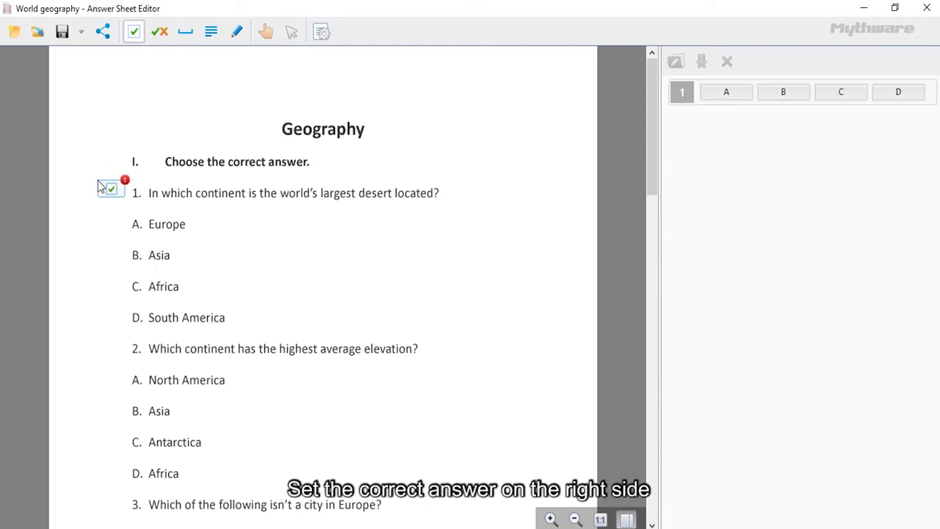
pyautogui.click(841, 98)
pyautogui.click(62, 33)
pyautogui.write('Quit1')
pyautogui.click(628, 382)
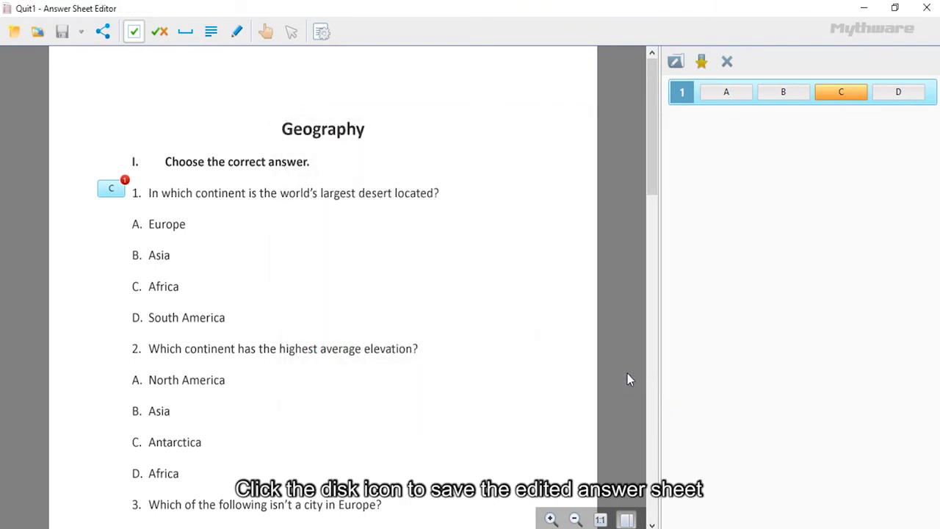
pyautogui.click(924, 9)
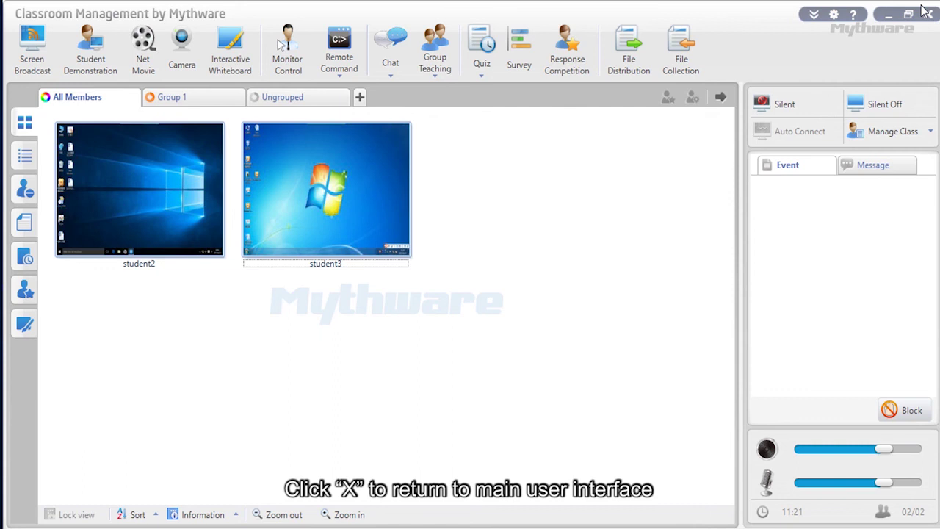
# Load the Quiz.astp answer sheet in the Answer Sheet Editor and scroll through its answers
pyautogui.click(480, 76)
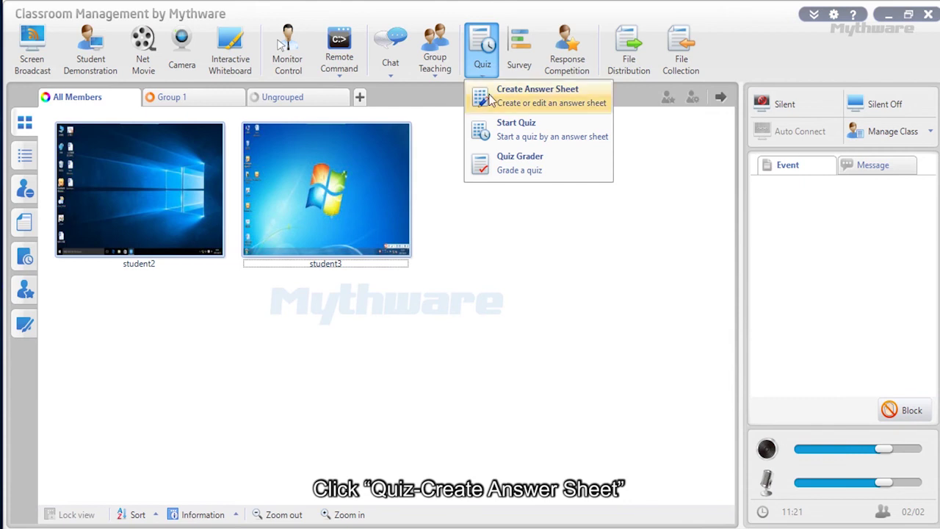
pyautogui.click(490, 96)
pyautogui.click(38, 35)
pyautogui.click(383, 198)
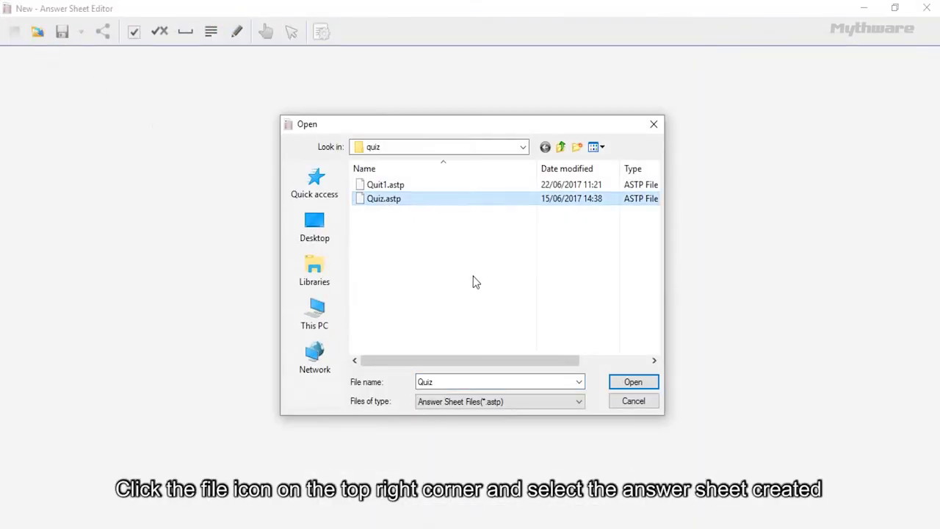
pyautogui.click(641, 383)
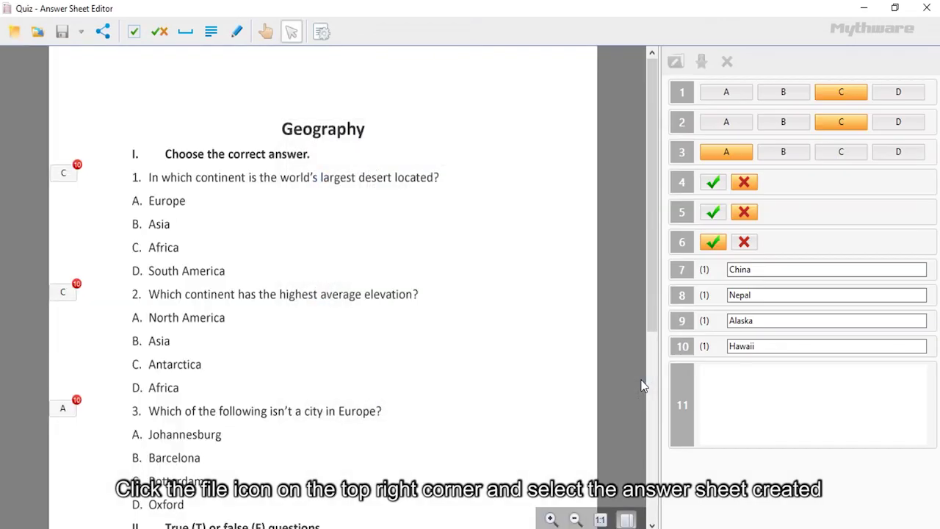
pyautogui.scroll(-3, 641, 385)
pyautogui.scroll(-1, 644, 450)
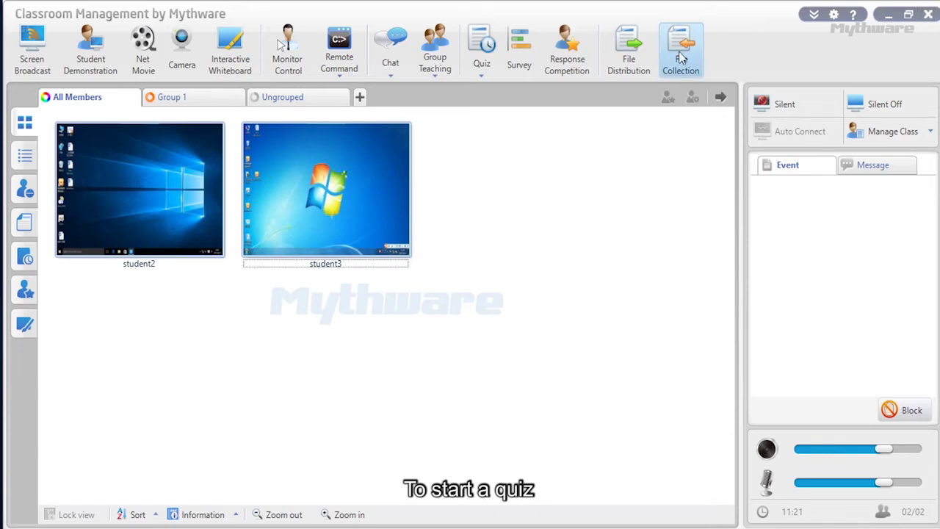
# Start quiz 'Test 1' for the class using the Quiz.astp answer sheet
pyautogui.click(481, 78)
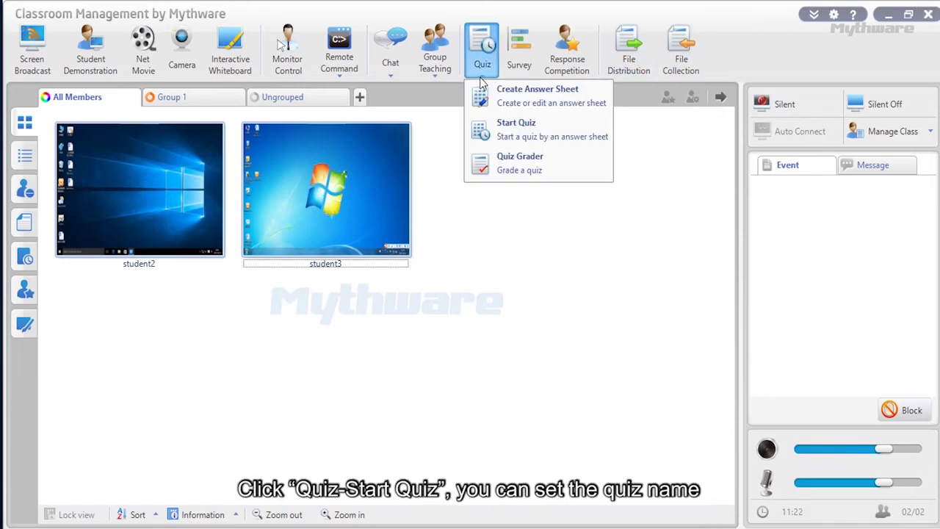
pyautogui.click(527, 133)
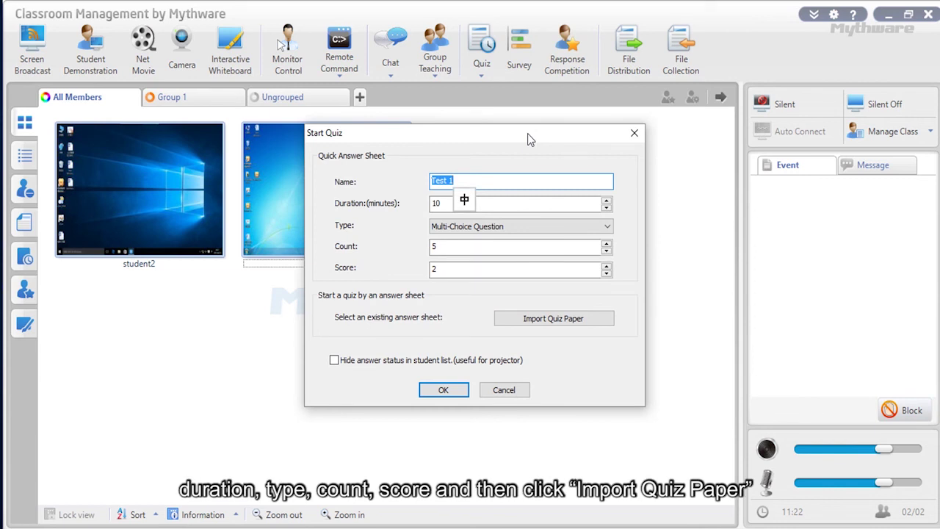
pyautogui.click(534, 320)
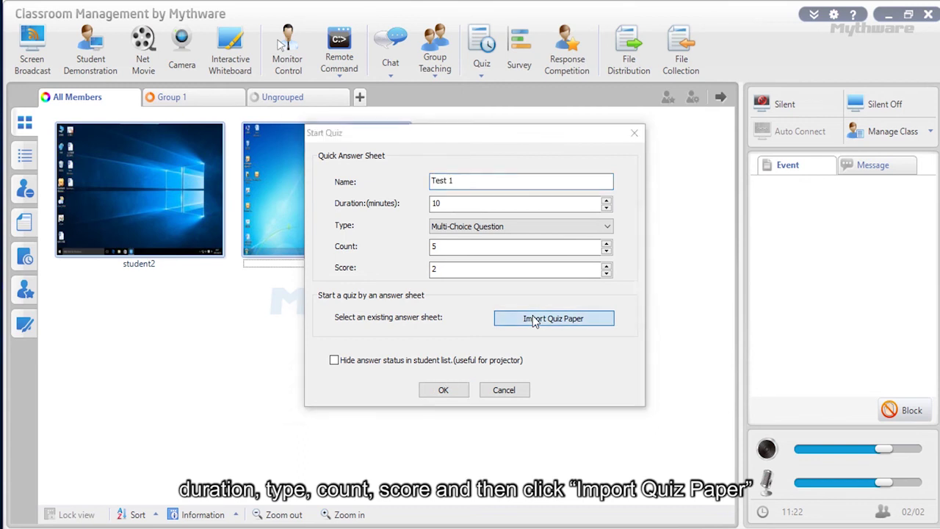
pyautogui.click(390, 199)
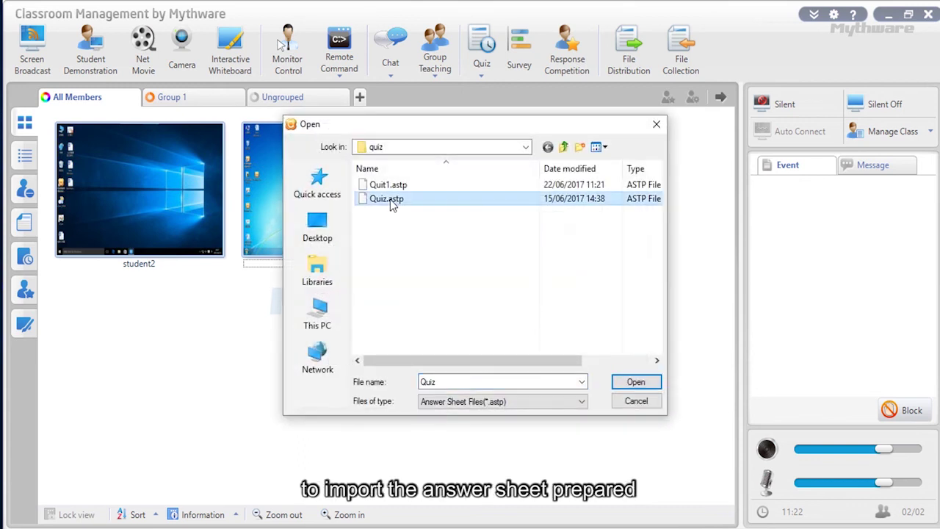
pyautogui.click(632, 382)
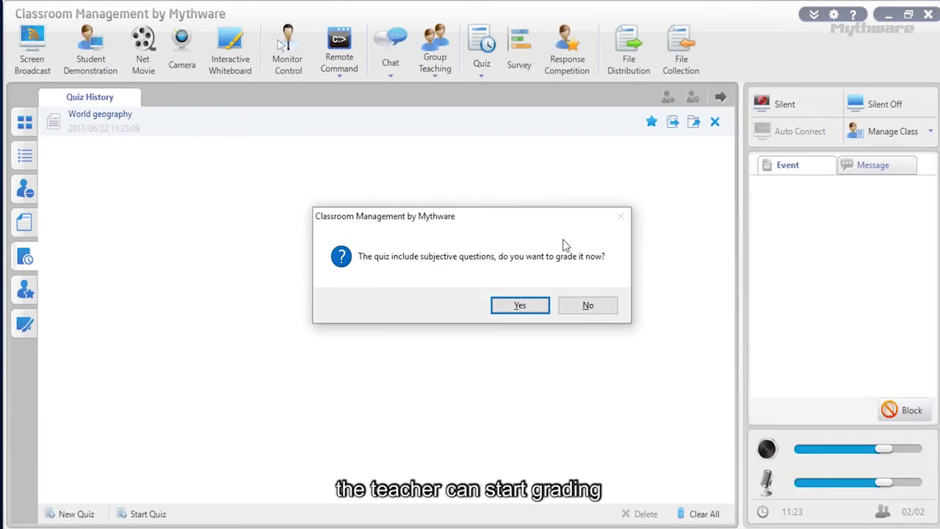
# Grade the quiz now, marking question 7 wrong, then restoring its full 5 marks
pyautogui.click(510, 308)
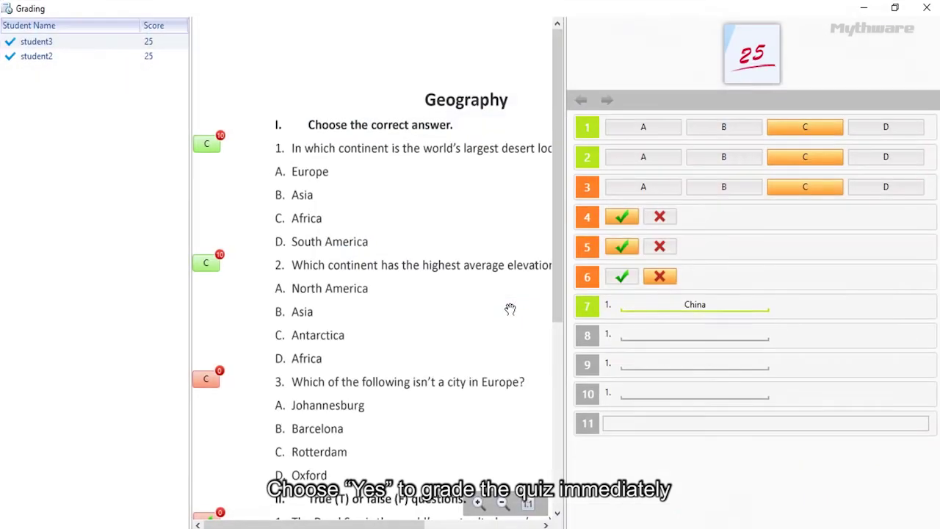
pyautogui.click(784, 314)
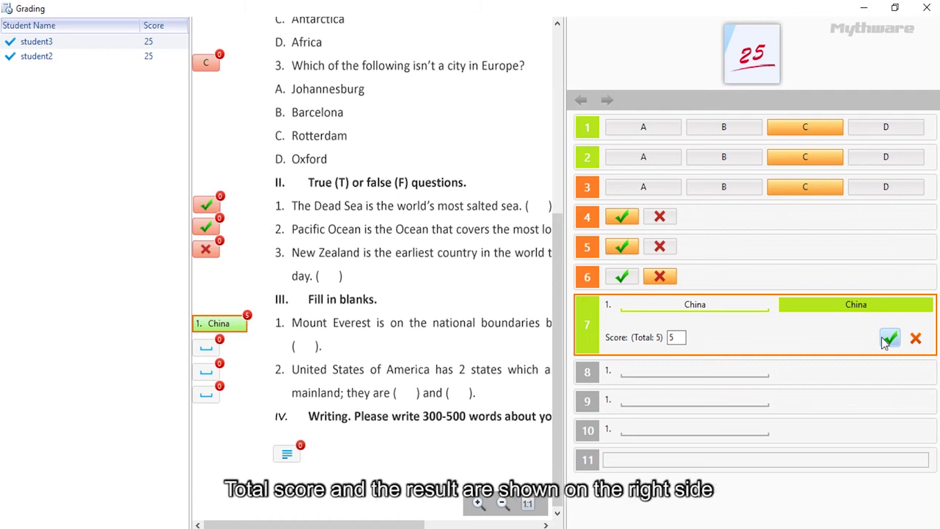
pyautogui.click(915, 338)
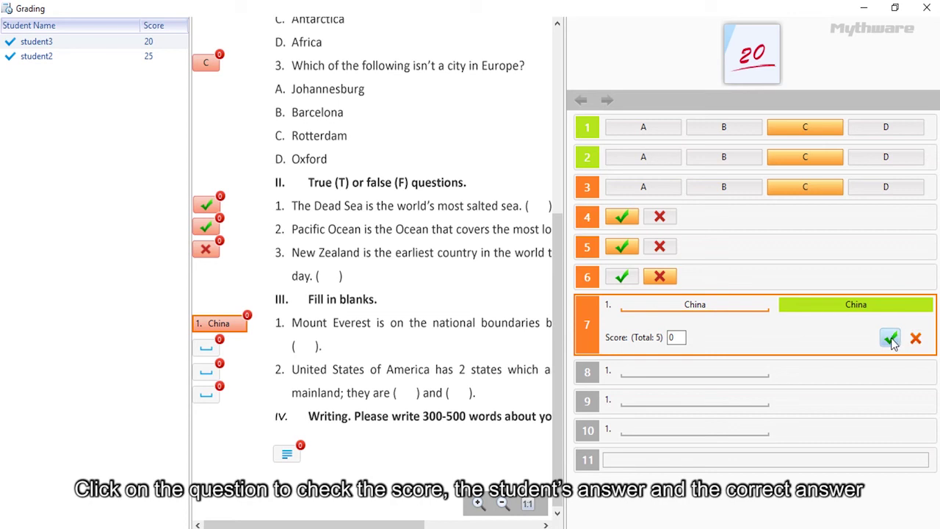
pyautogui.click(890, 339)
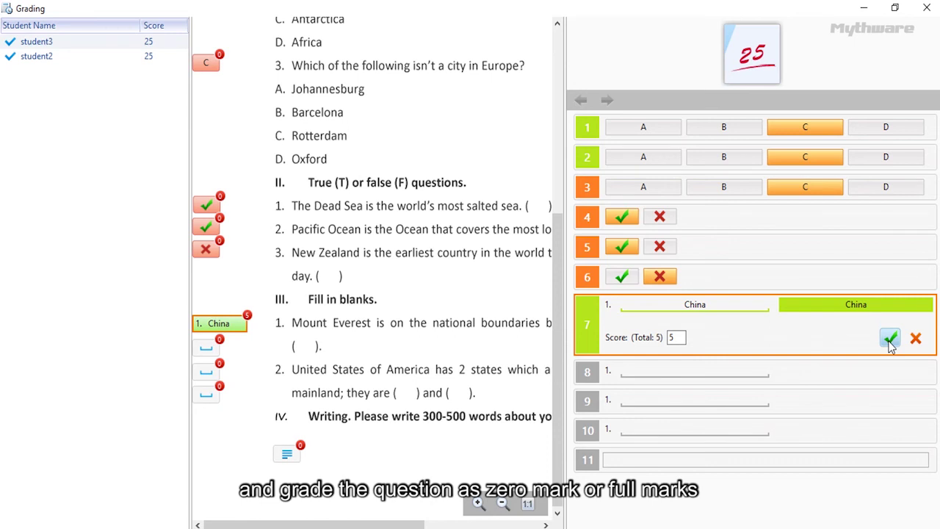
pyautogui.click(927, 8)
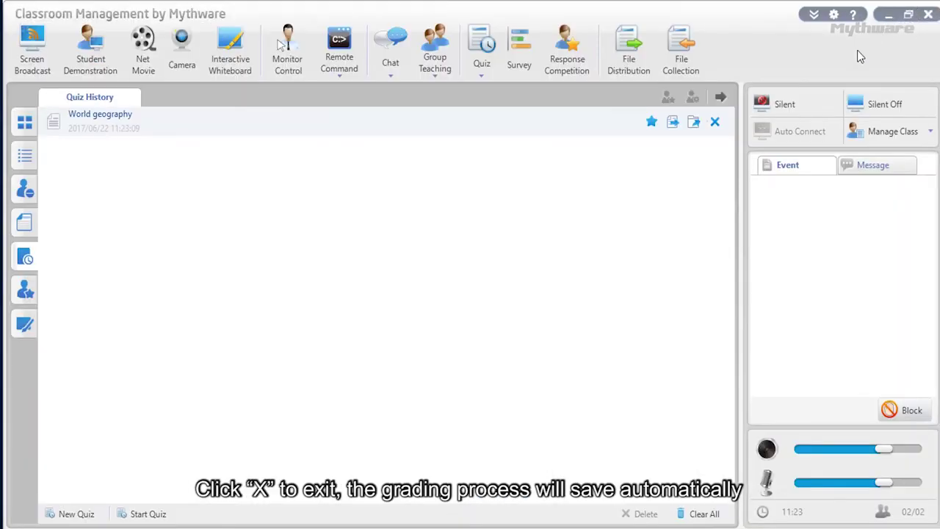
# Review the saved scores in Quiz Grader, then export the World geography quiz summary
pyautogui.click(479, 75)
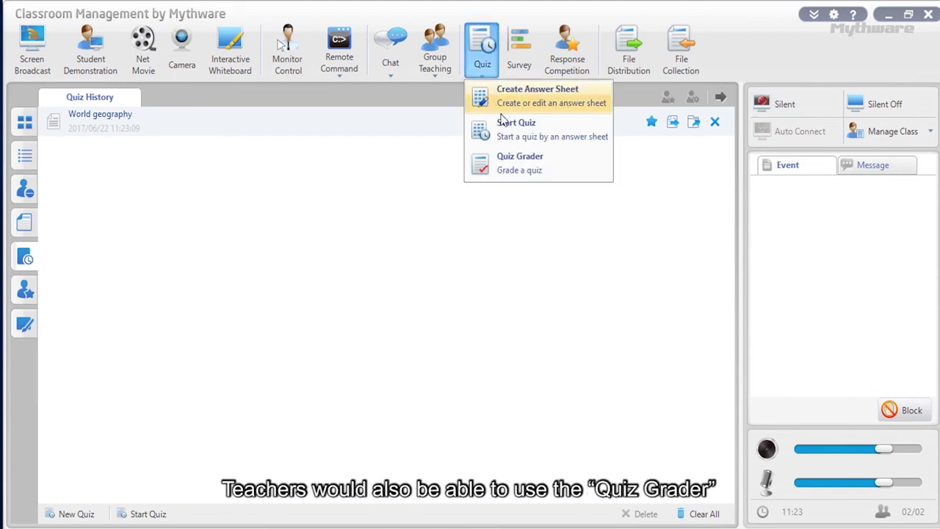
pyautogui.click(514, 163)
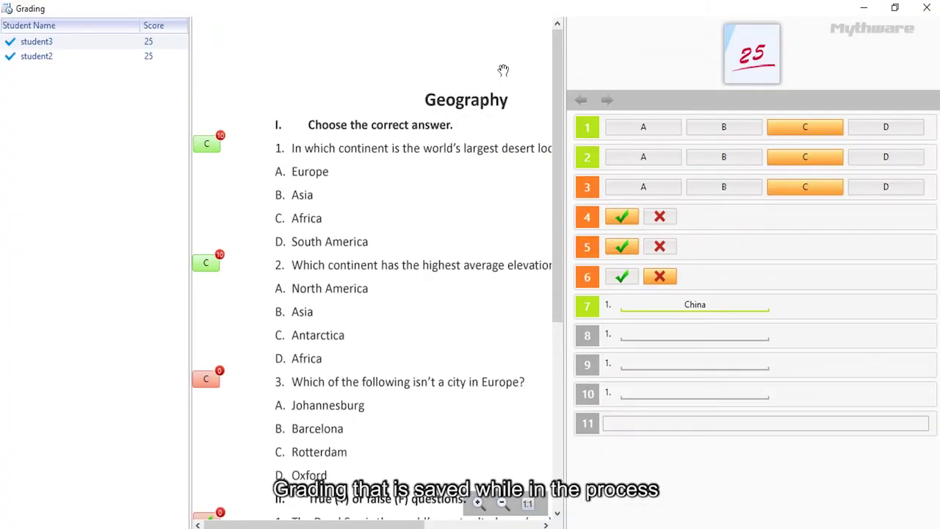
pyautogui.click(927, 7)
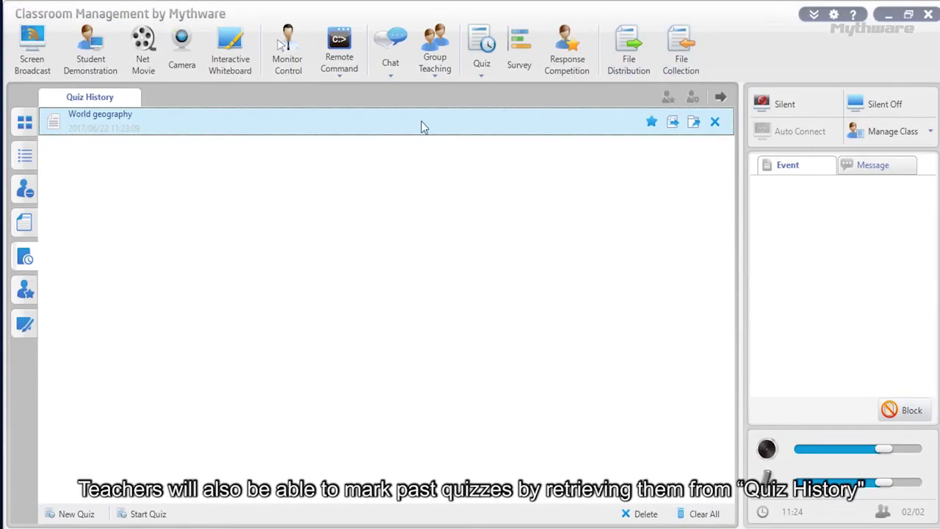
pyautogui.moveTo(111, 124)
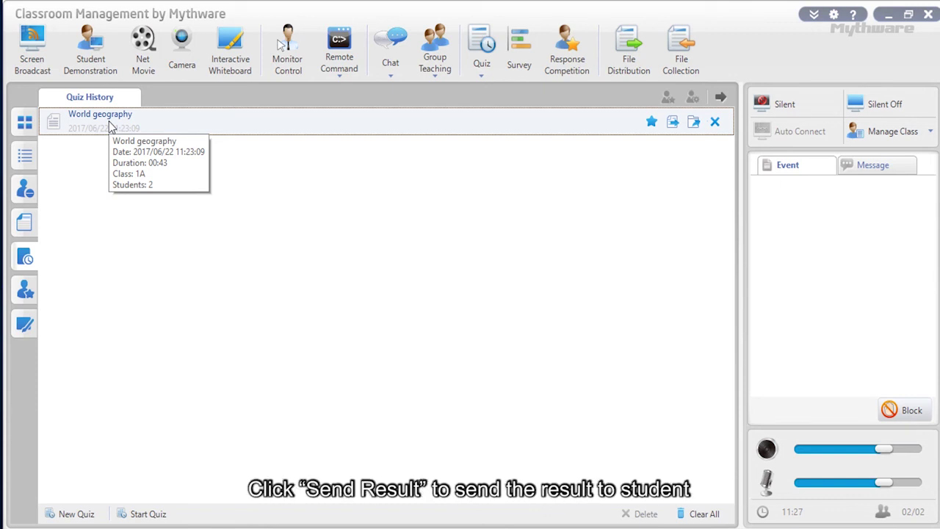
pyautogui.click(696, 124)
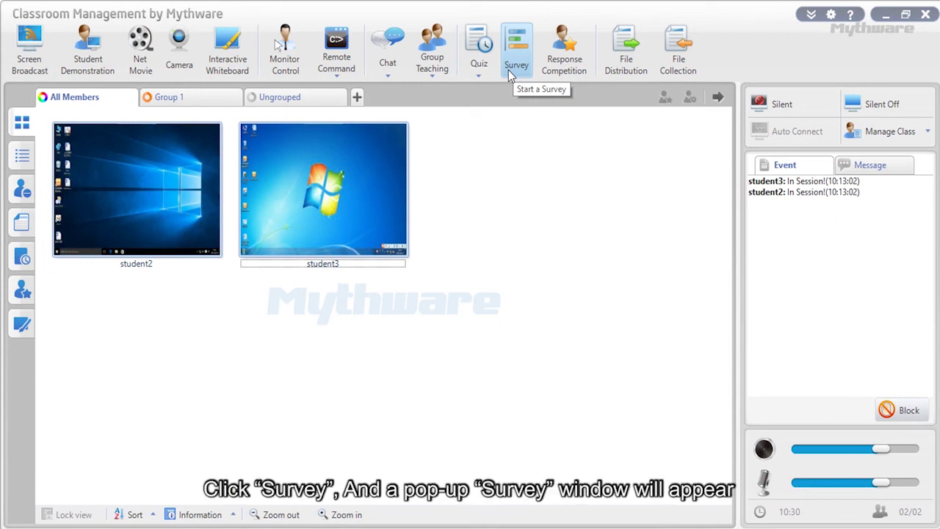
# Create a multi-choice survey asking 'What is your feeling now?' with answers sad and happy
pyautogui.click(512, 73)
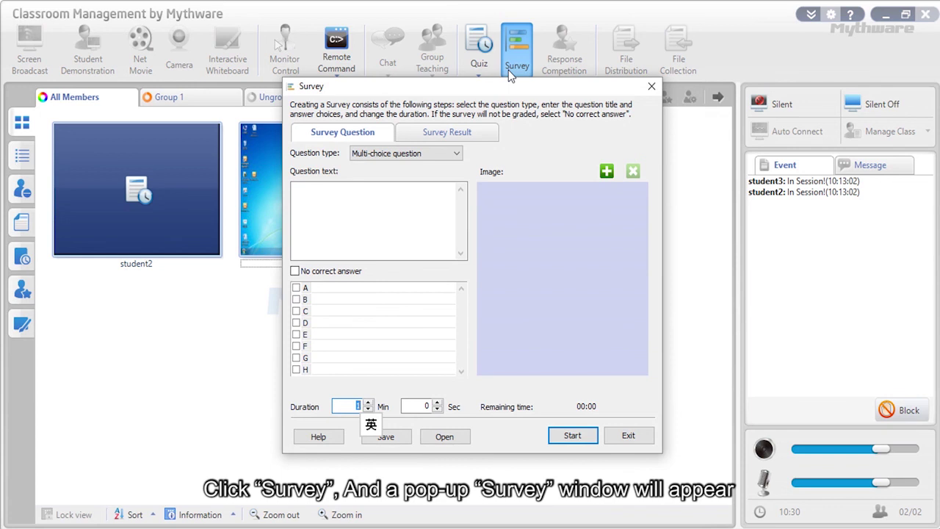
pyautogui.click(364, 158)
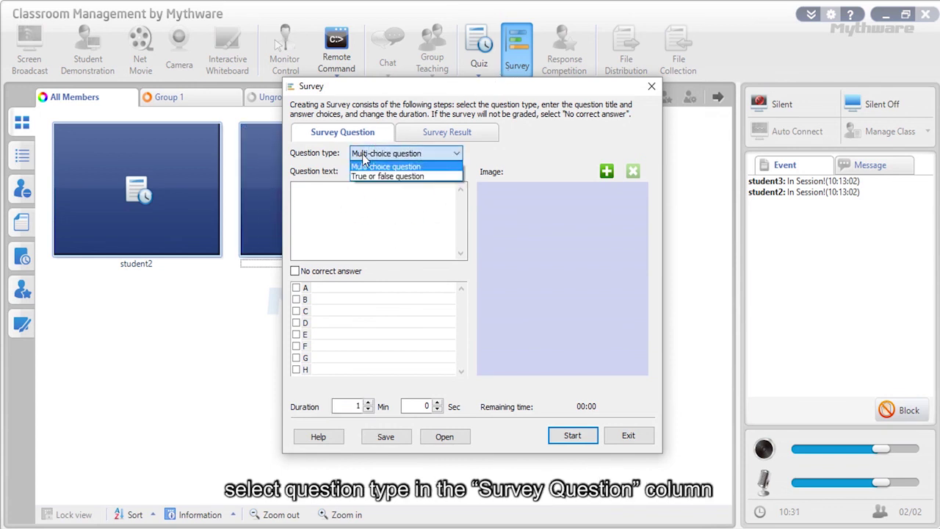
pyautogui.click(364, 162)
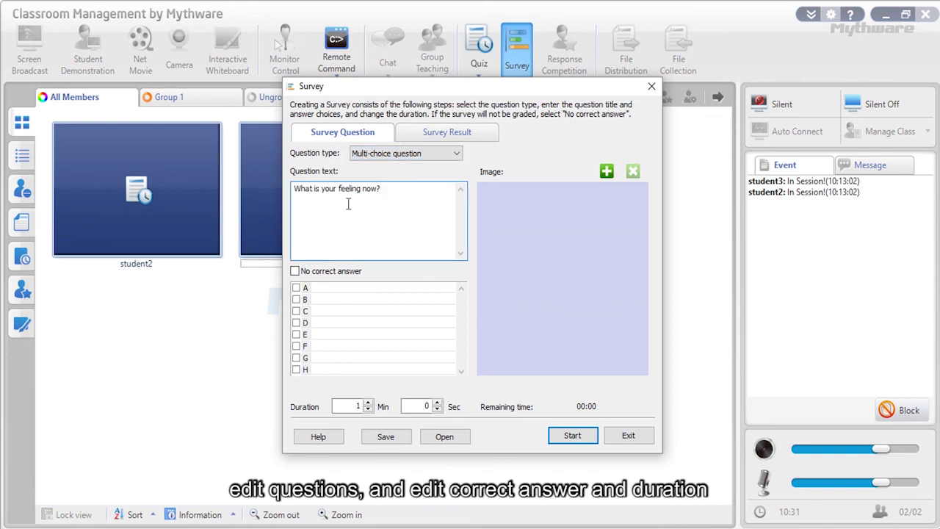
pyautogui.write('happy')
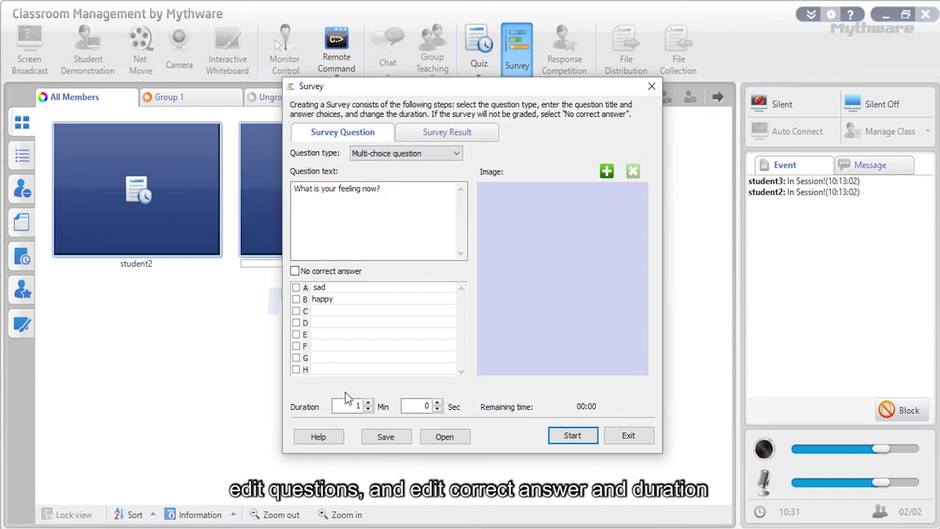
# Set the survey duration to 0 min 20 sec and mark it as having no correct answer
pyautogui.doubleClick(354, 406)
pyautogui.write('0')
pyautogui.doubleClick(423, 406)
pyautogui.write('20')
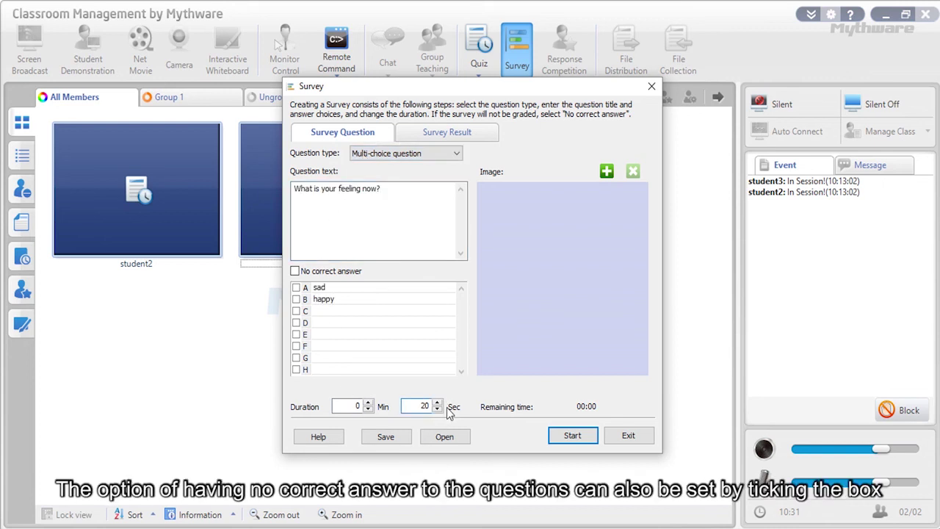
pyautogui.click(295, 272)
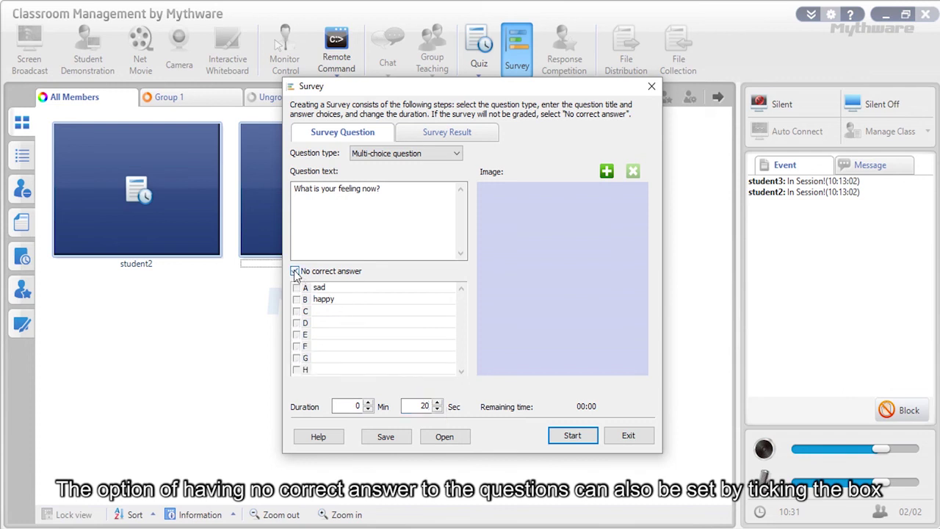
# Save the survey to a file and send it to the students
pyautogui.click(384, 437)
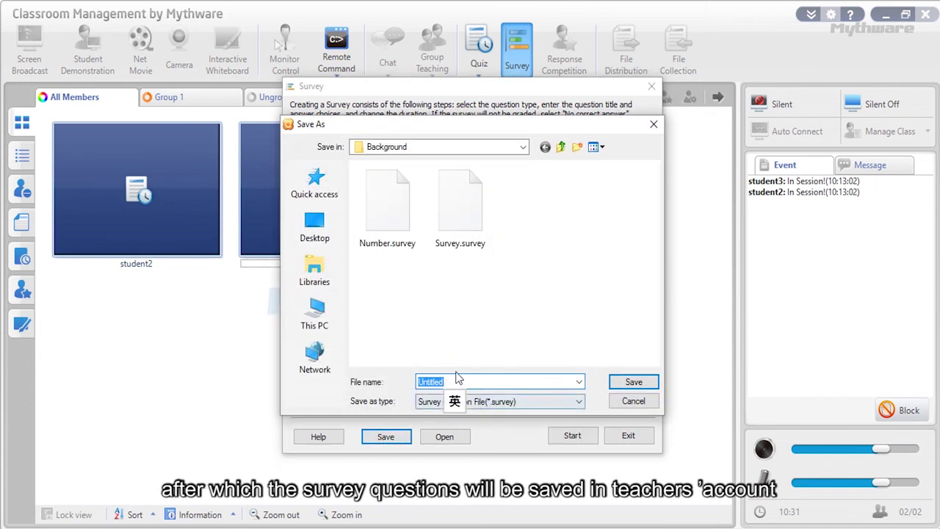
pyautogui.click(641, 381)
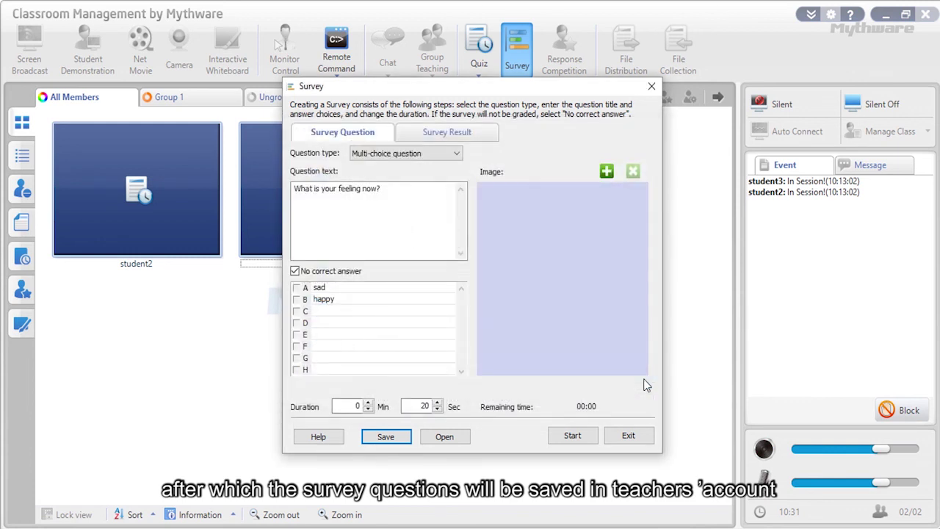
pyautogui.click(574, 436)
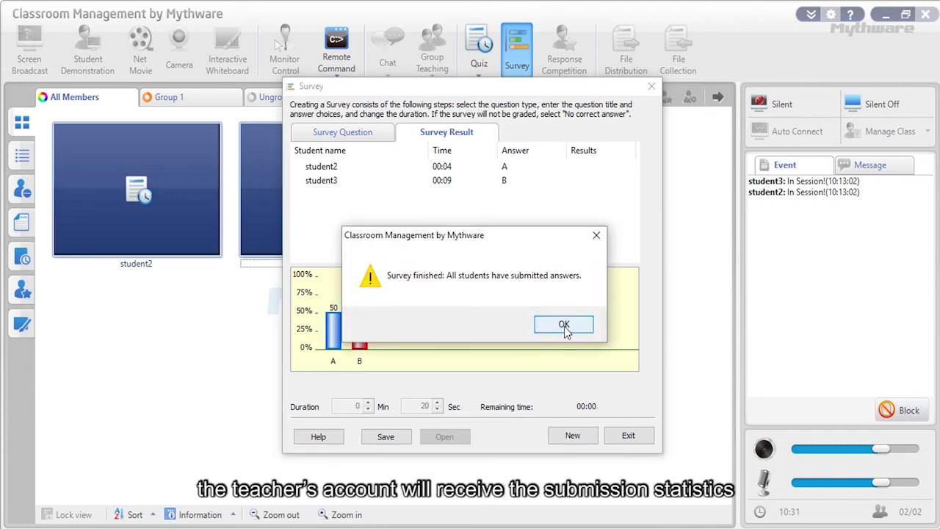
# Dismiss the survey-finished notice, load Number.survey ('Which one is an even number?'), and exit
pyautogui.click(563, 326)
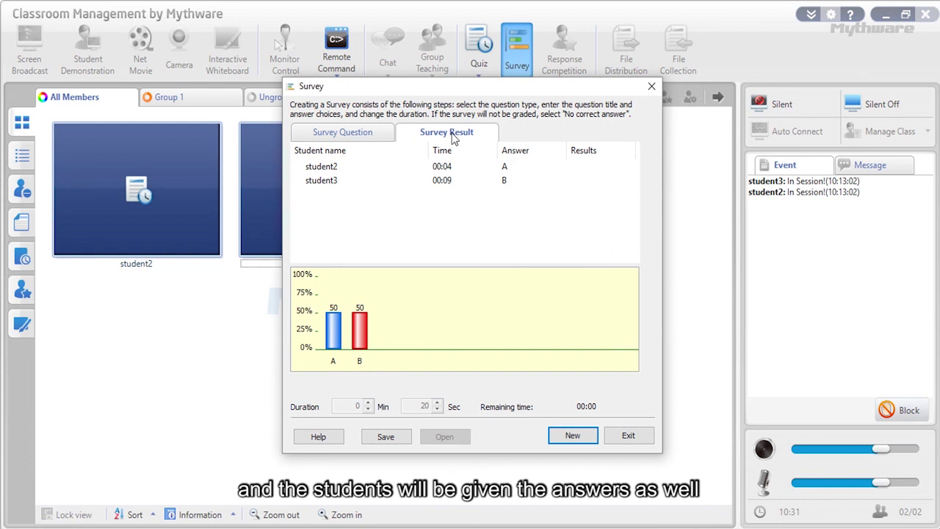
pyautogui.click(572, 437)
pyautogui.click(444, 436)
pyautogui.click(387, 231)
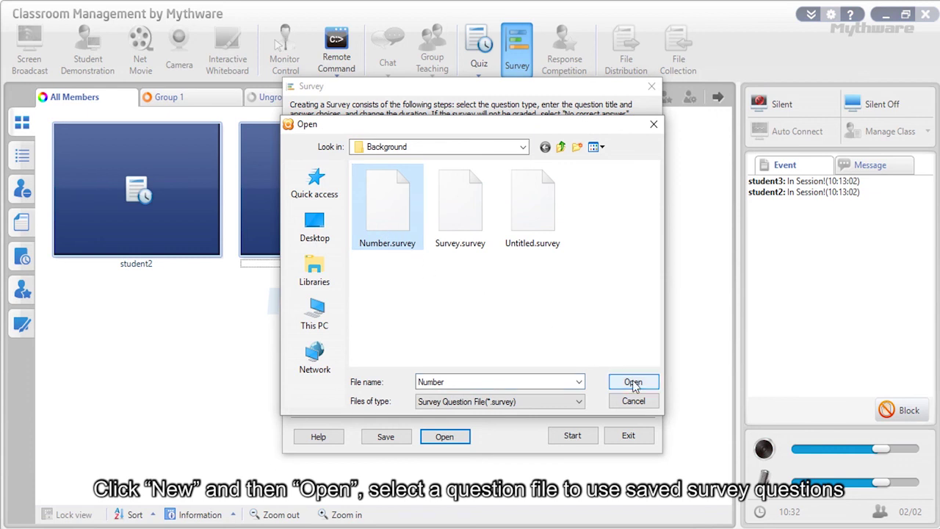
pyautogui.click(633, 382)
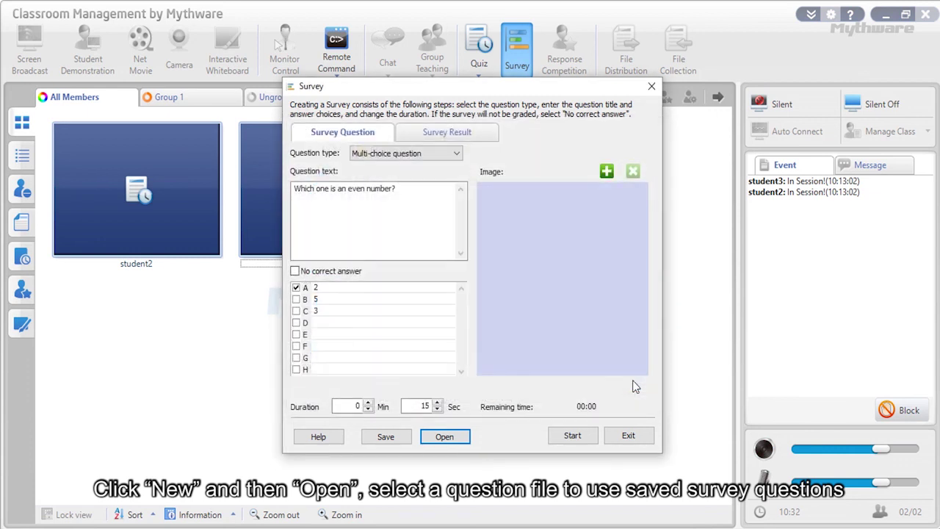
pyautogui.click(621, 436)
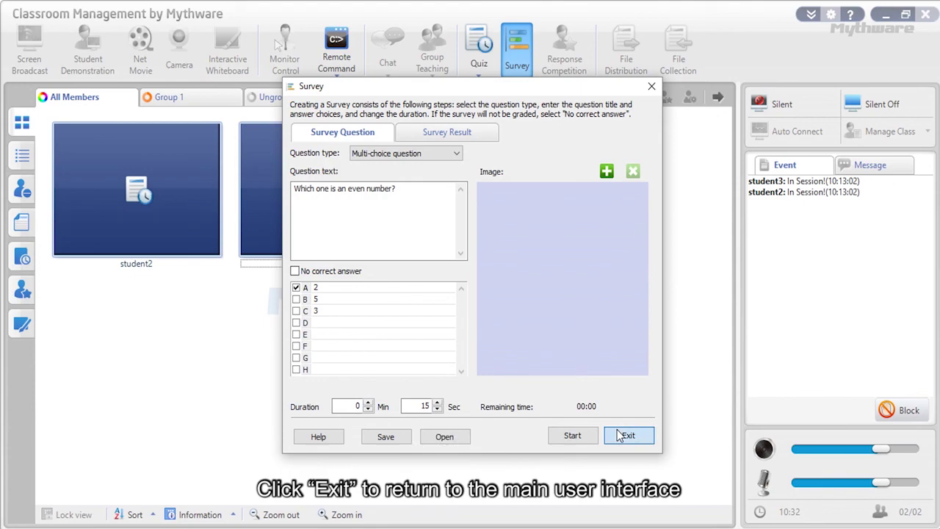
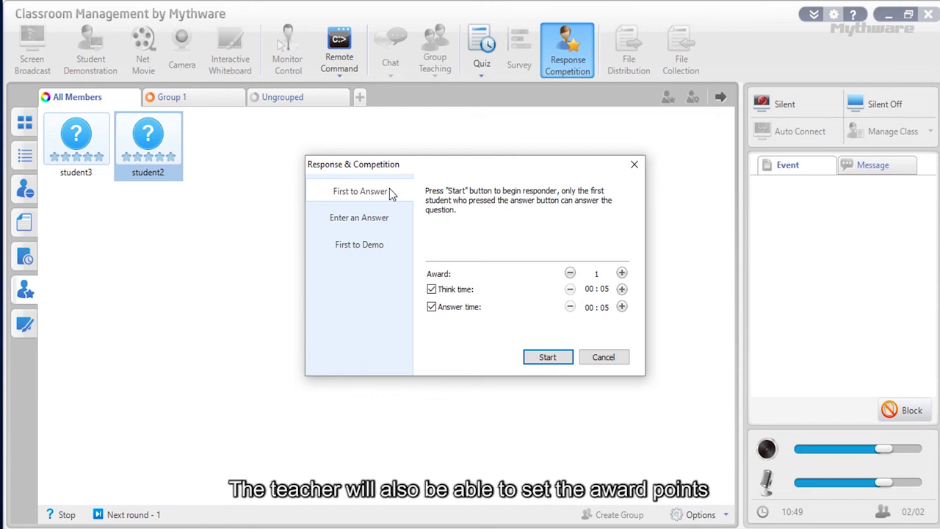
# Start the First to Answer round and mark student2's buzzed-in answer correct
pyautogui.click(545, 358)
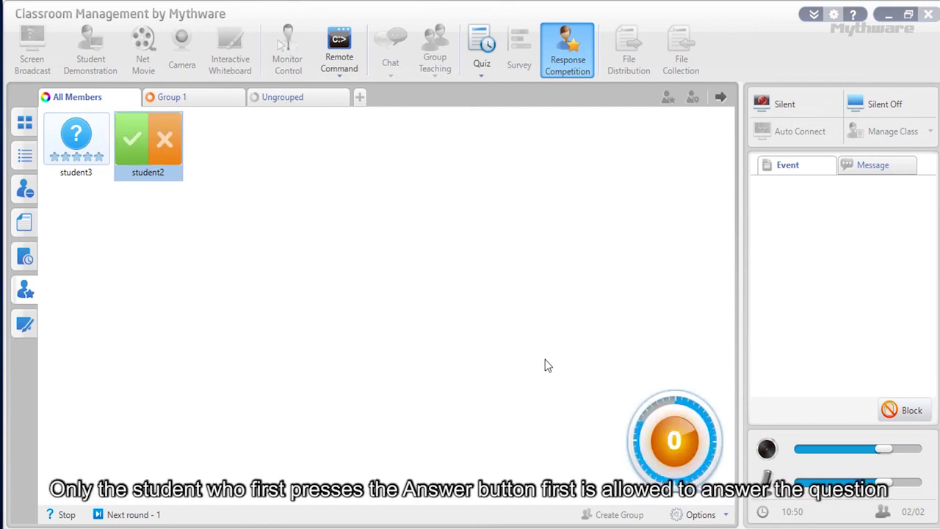
pyautogui.click(137, 151)
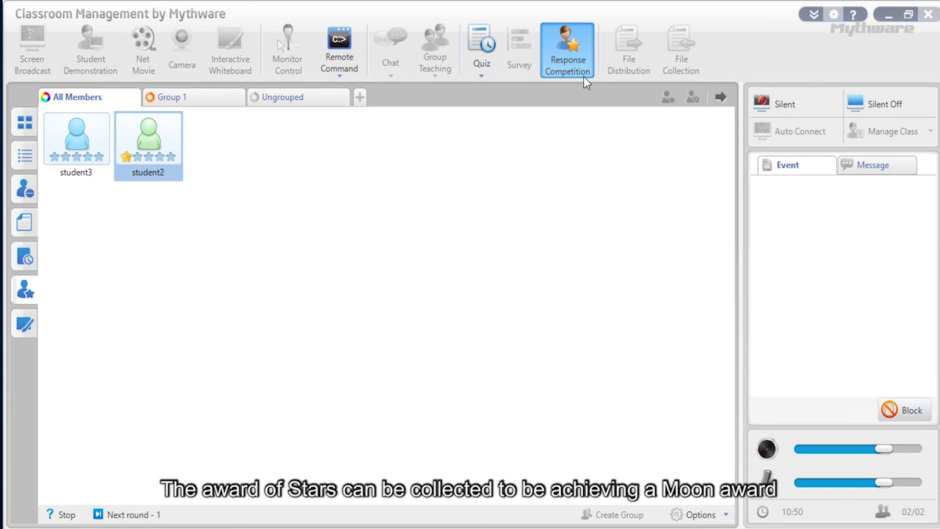
# Run an Enter an Answer round with the expected answer 1
pyautogui.click(585, 81)
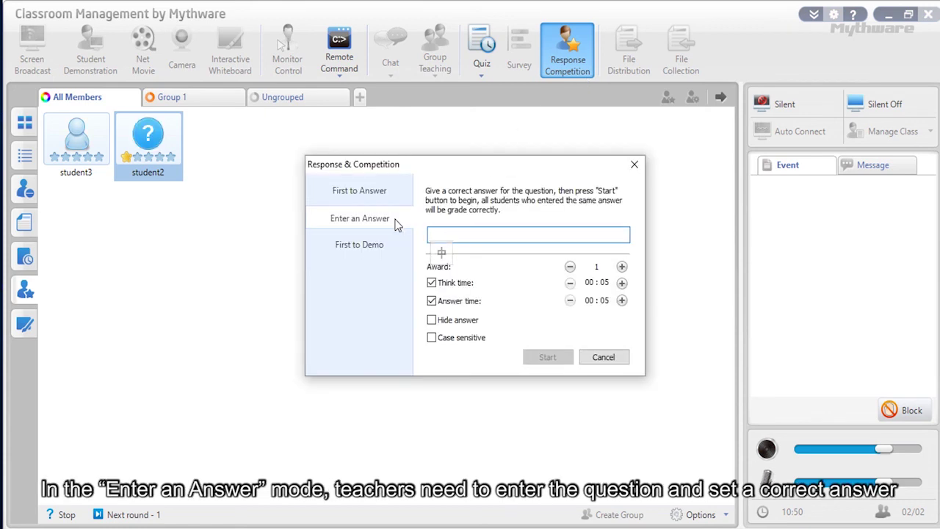
pyautogui.write('1')
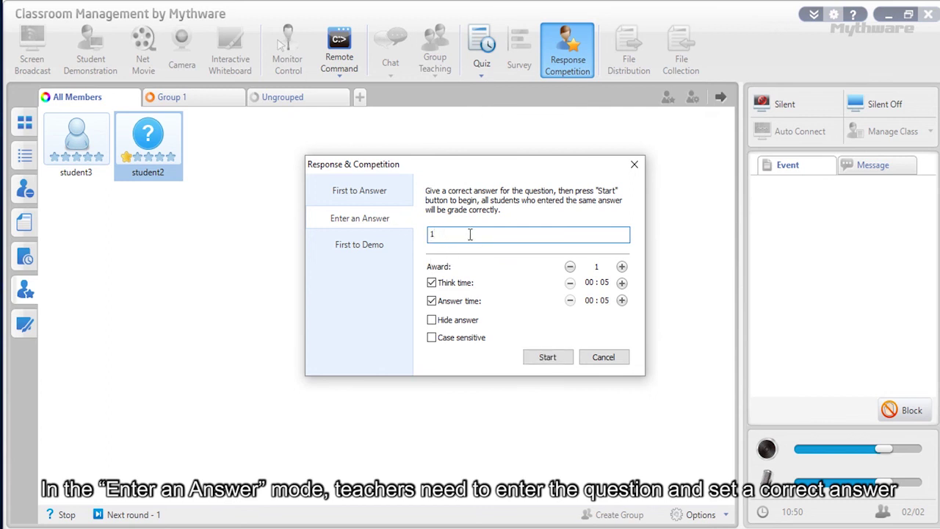
pyautogui.click(544, 356)
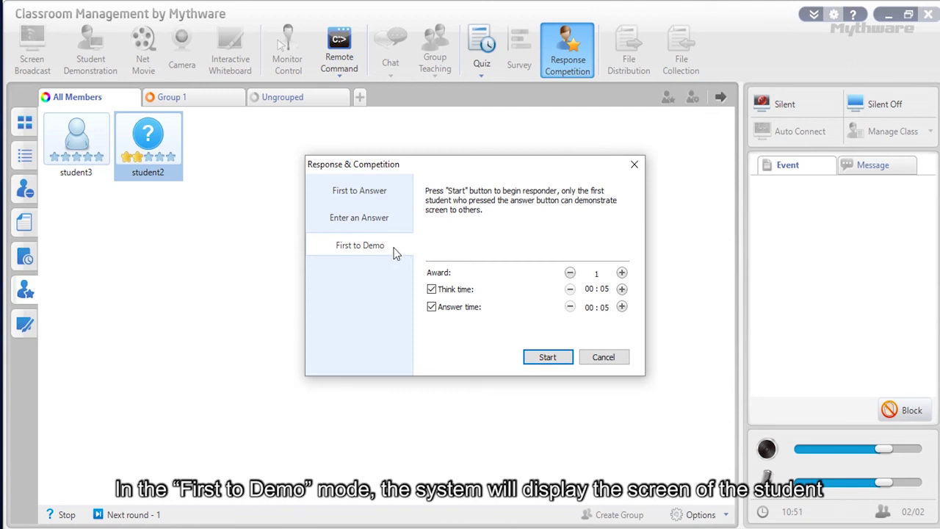
# Start the First to Demo round and judge student2's screen demonstration correct
pyautogui.click(547, 358)
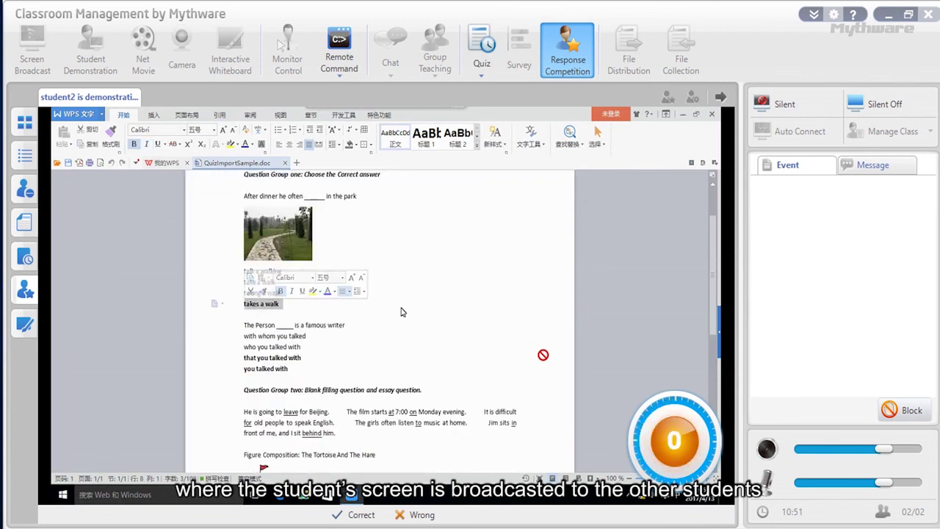
pyautogui.click(357, 515)
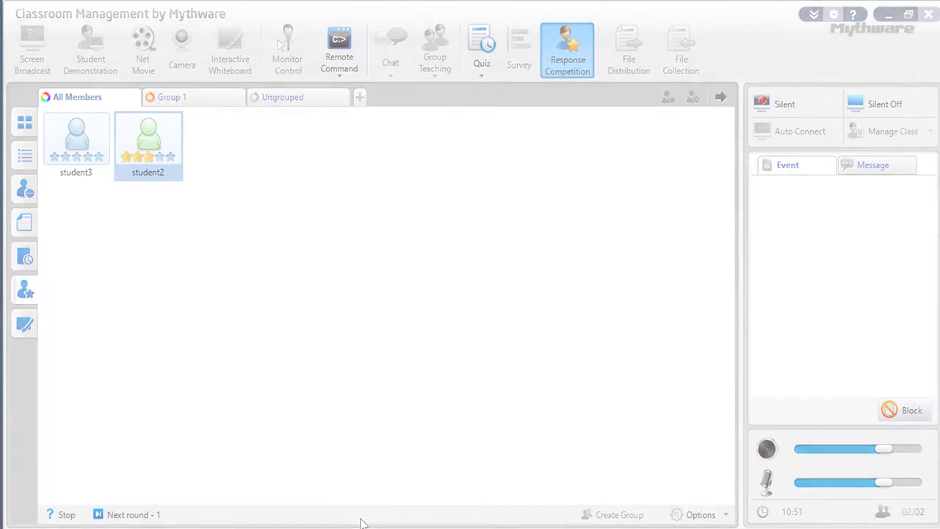